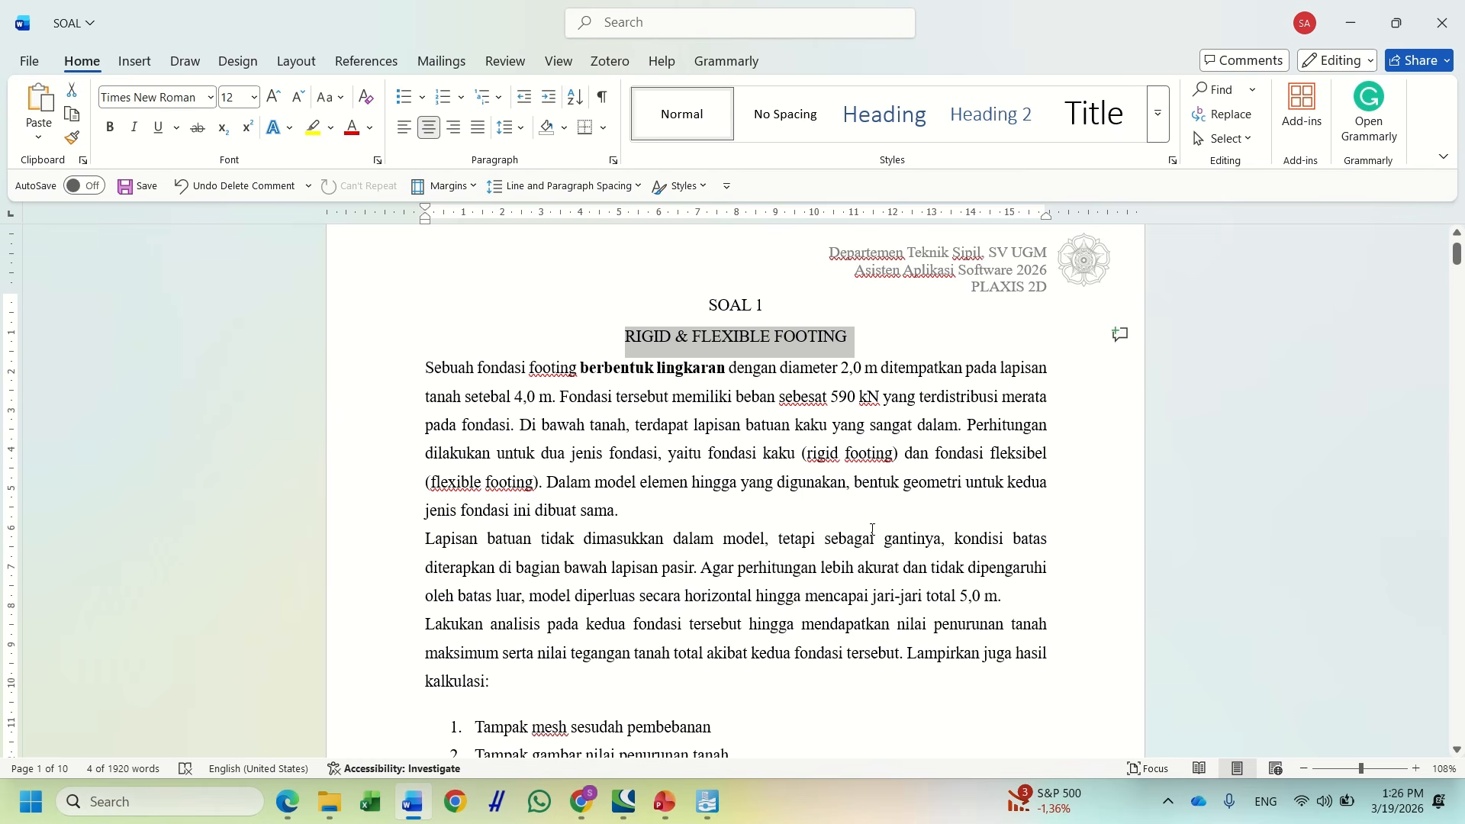
Read the footing problem in Word, selecting the settlement, total stress and item 4 phrases
scroll(872, 529, "down", 1)
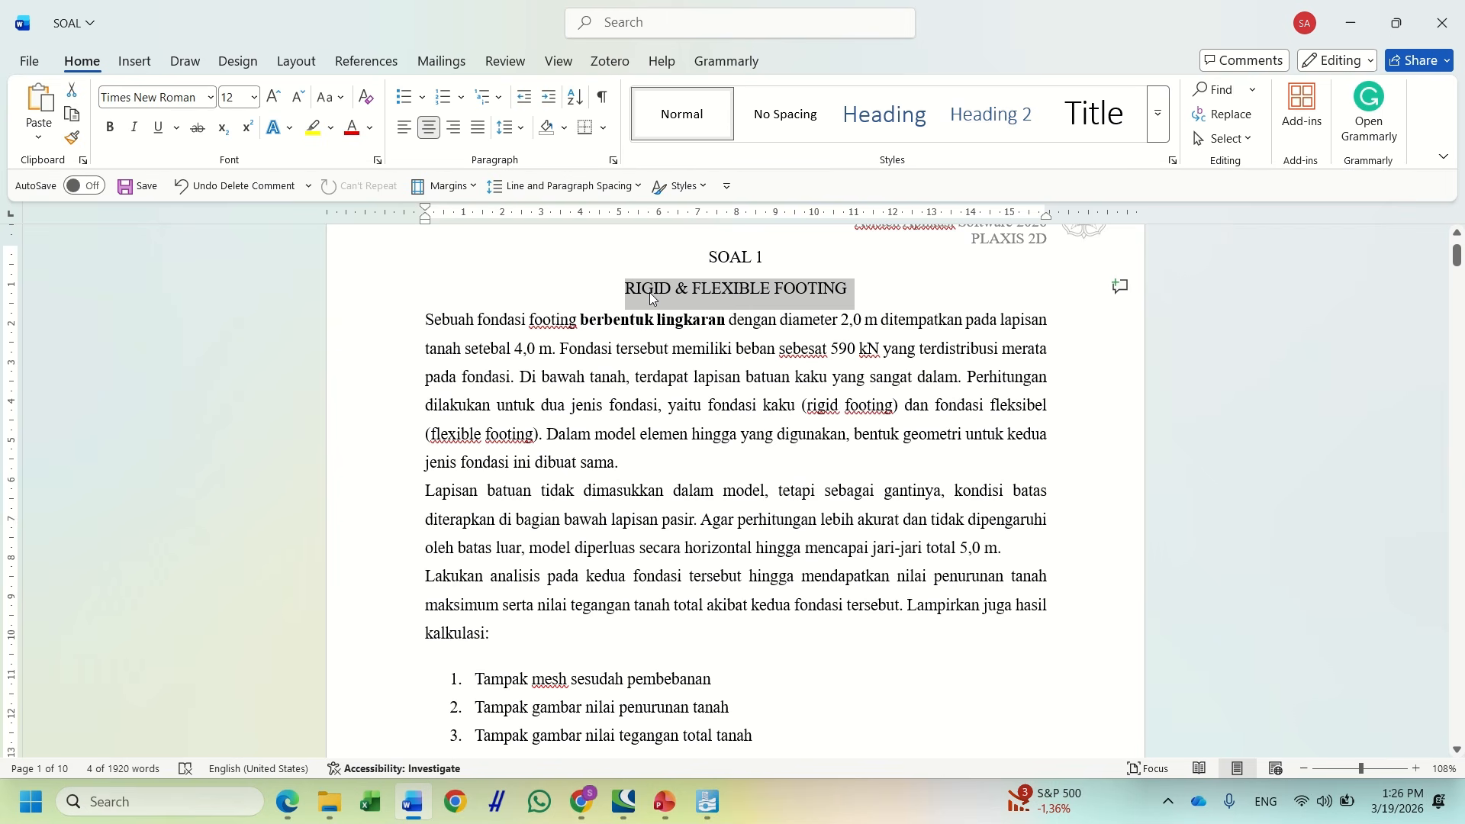
scroll(898, 500, "down", 2)
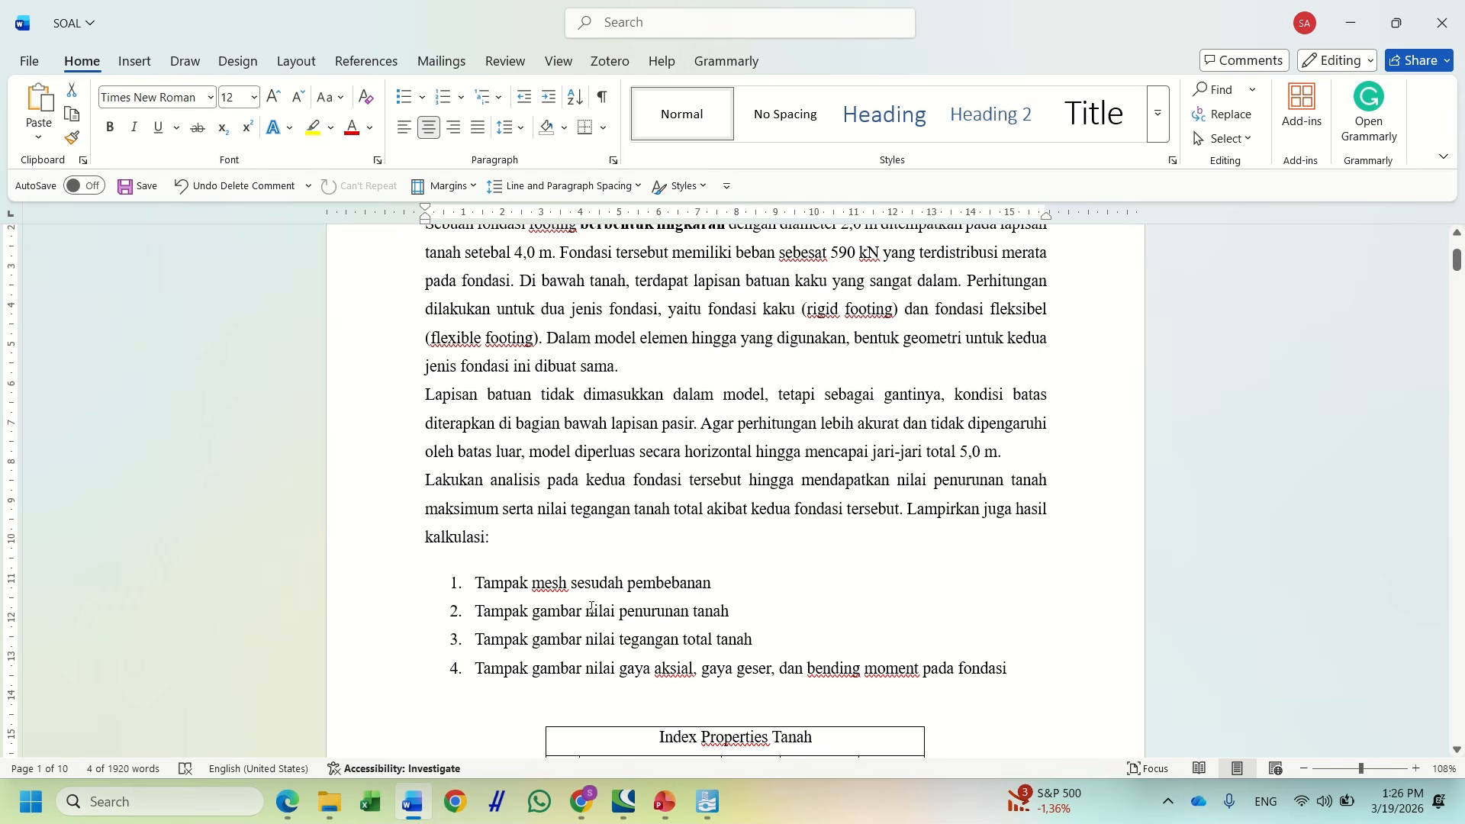
left_click_drag(615, 615, 736, 614)
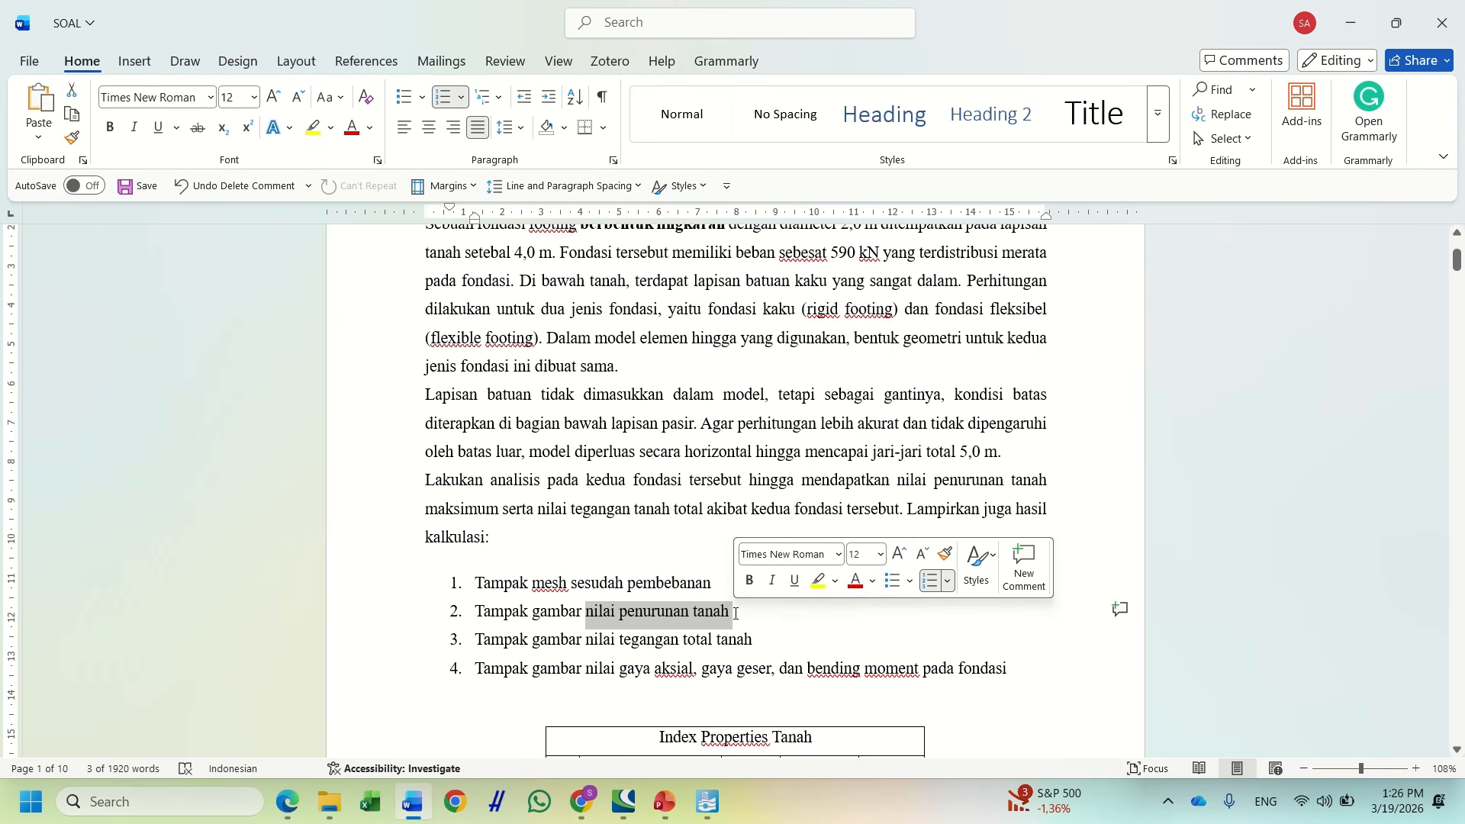
left_click_drag(622, 645, 729, 649)
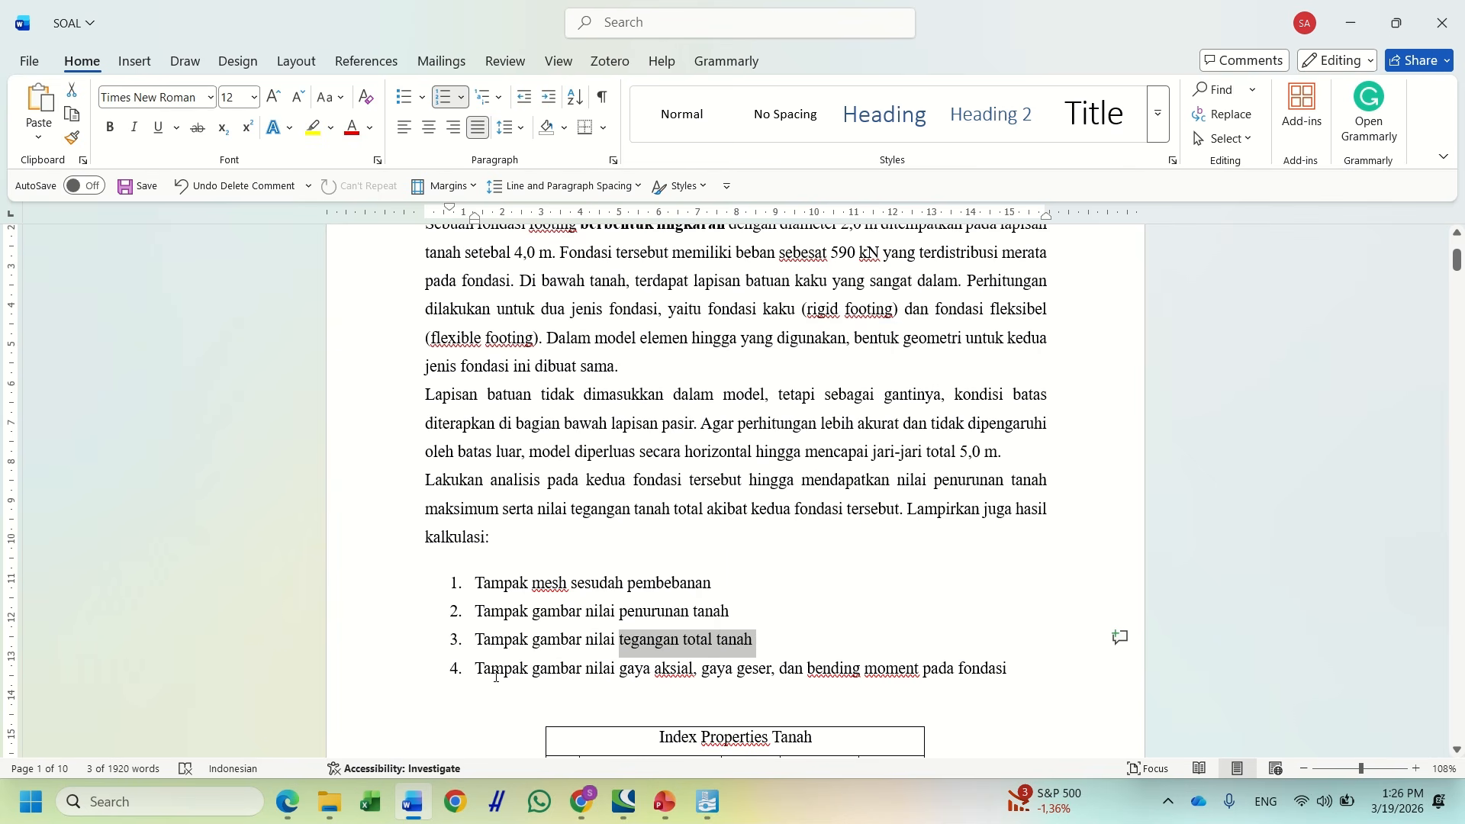
left_click_drag(476, 668, 699, 676)
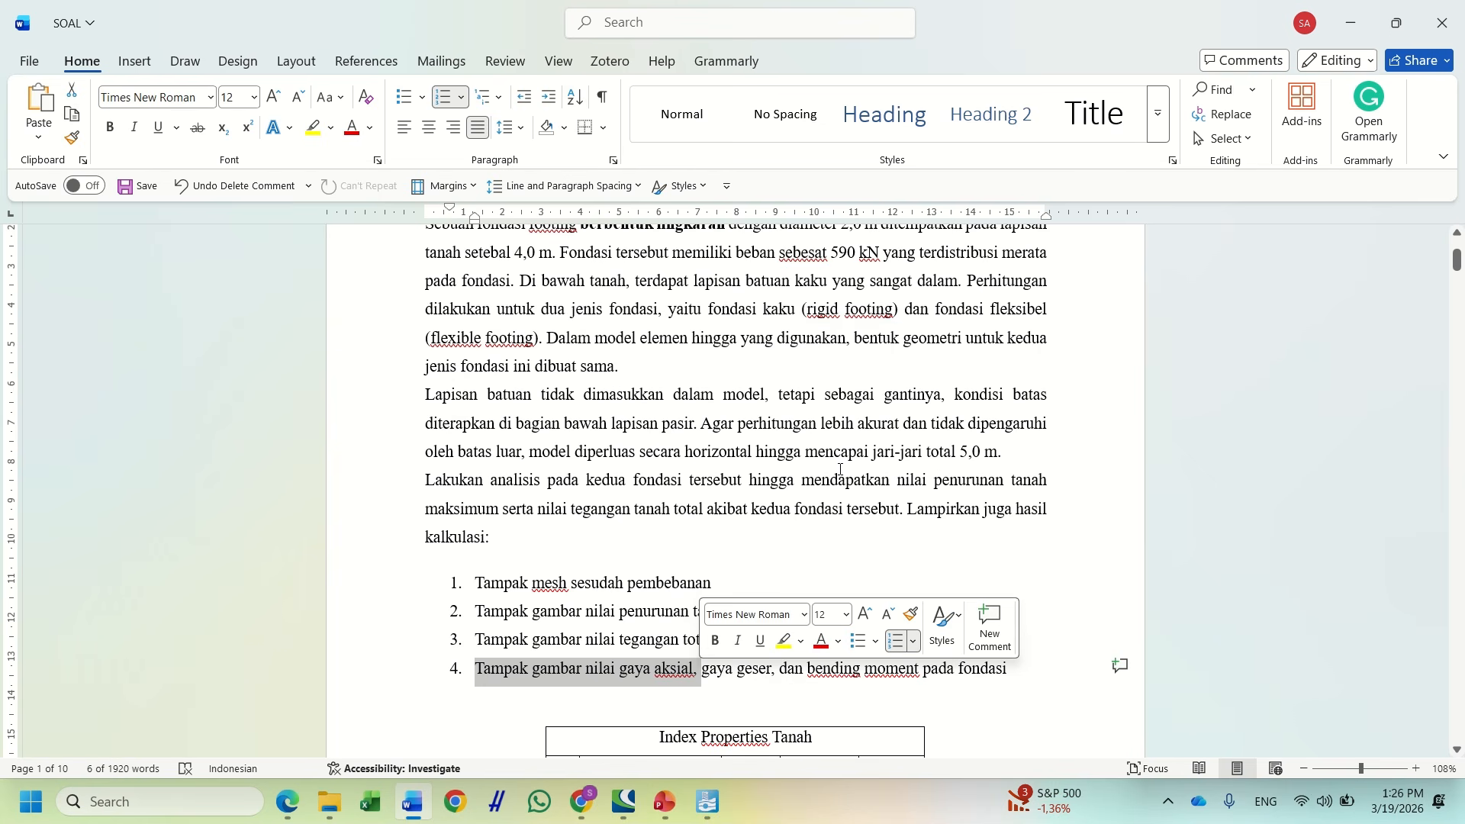
left_click(690, 672)
Scroll through the soil properties table, then bring PLAXIS 2D Advanced to the front
scroll(703, 653, "down", 3)
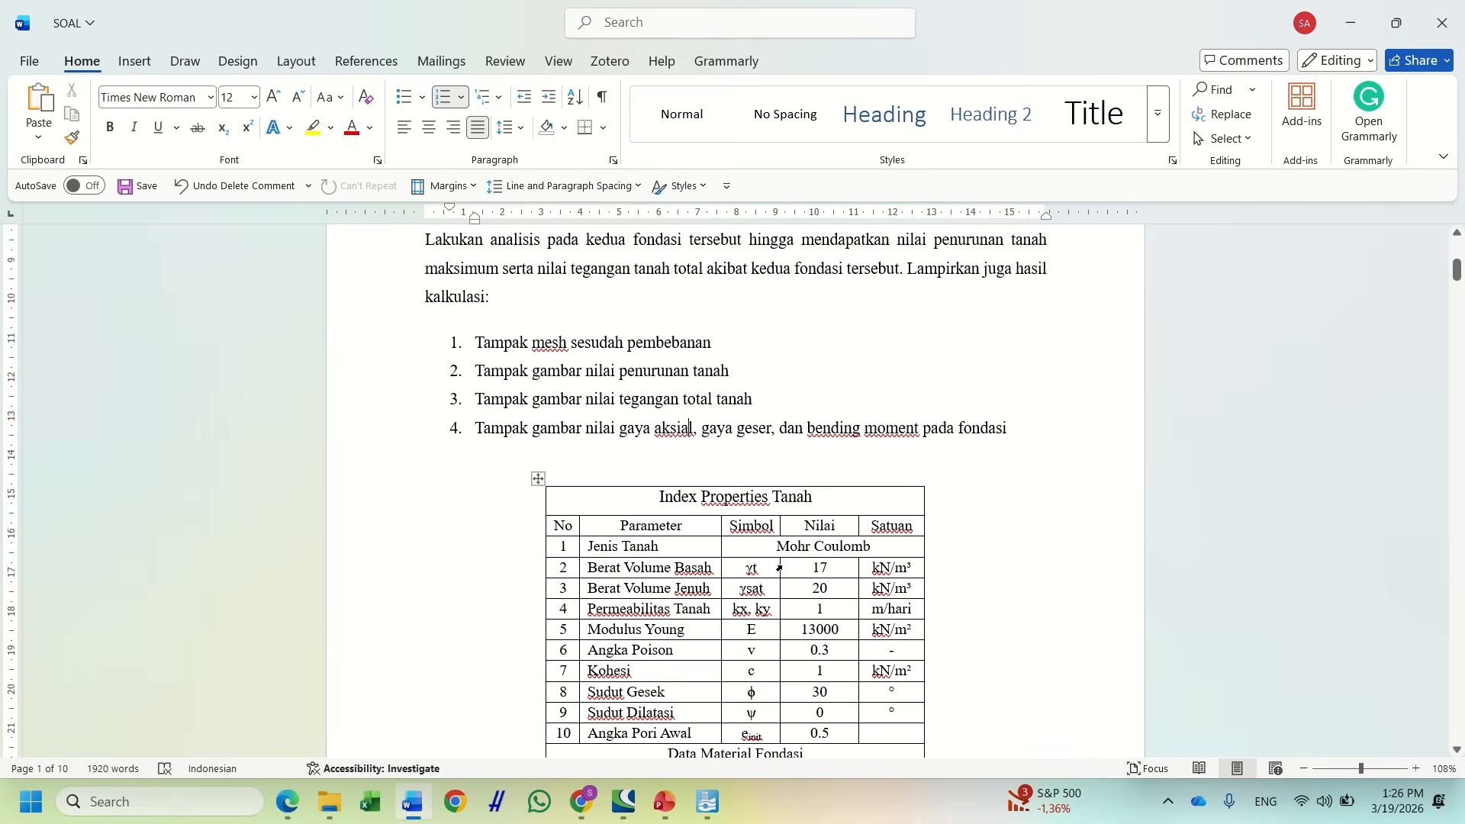
left_click_drag(770, 549, 892, 569)
scroll(992, 651, "down", 1)
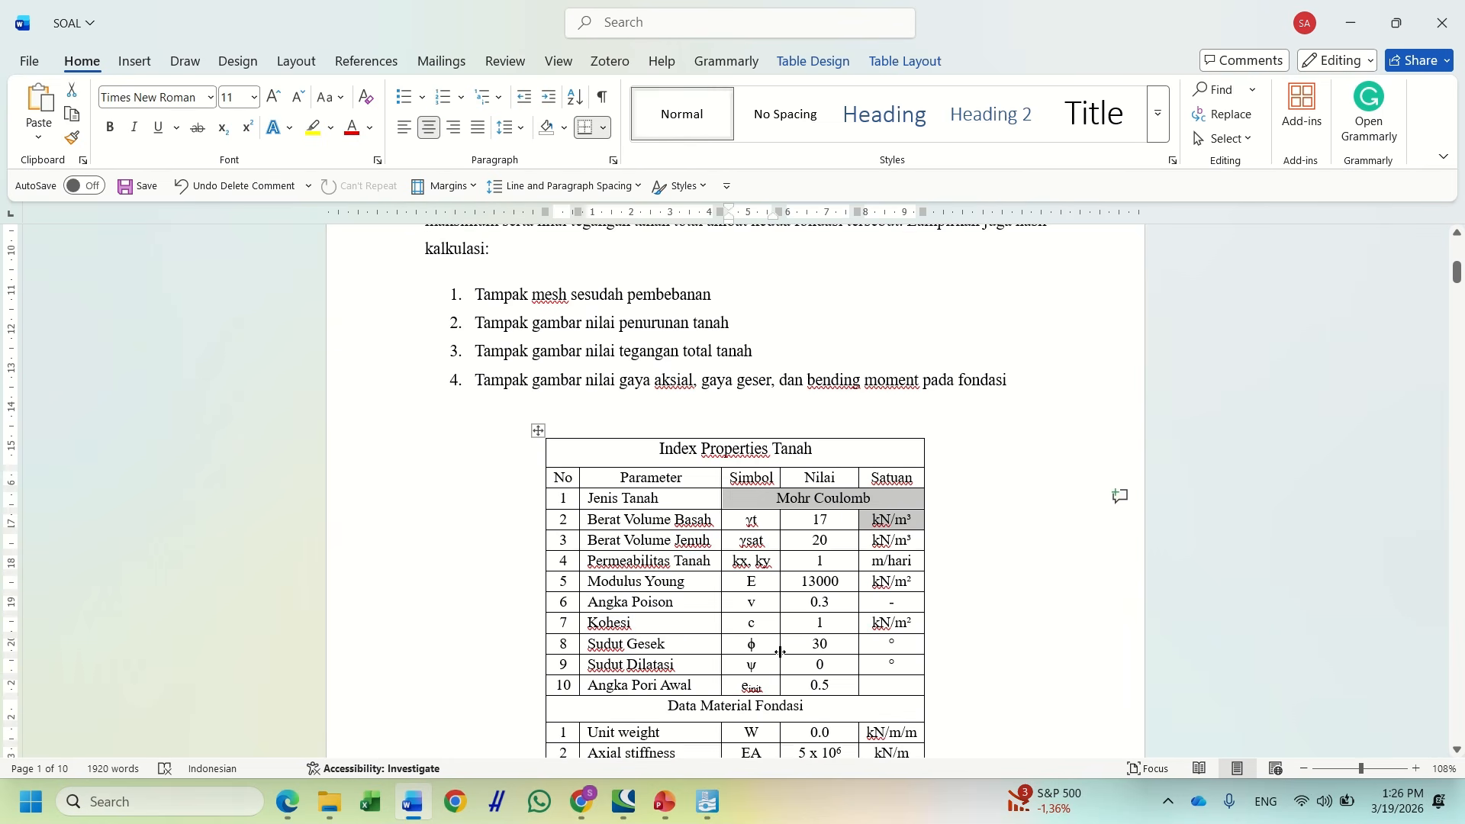
scroll(978, 648, "up", 6)
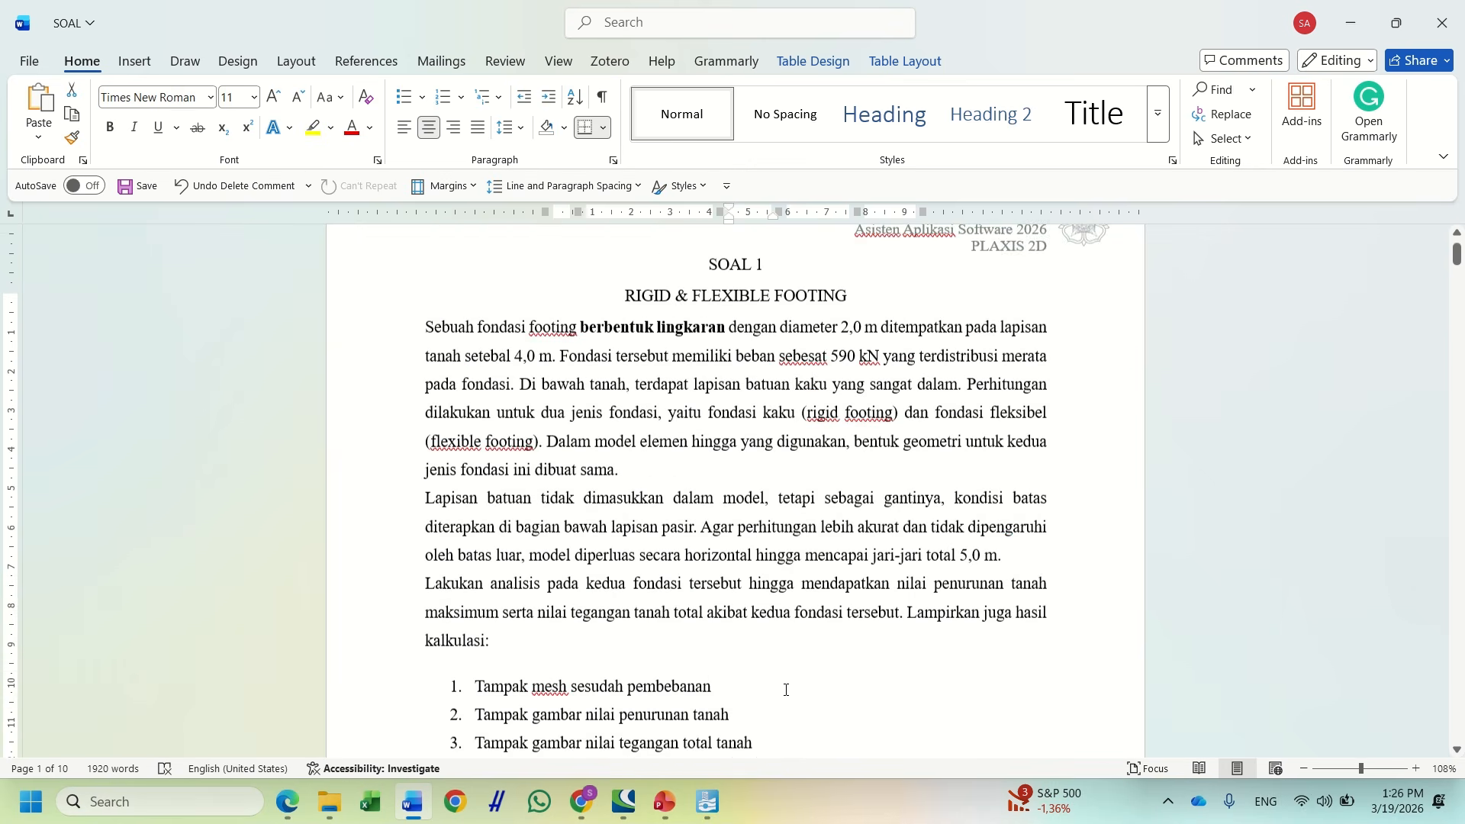
left_click(708, 802)
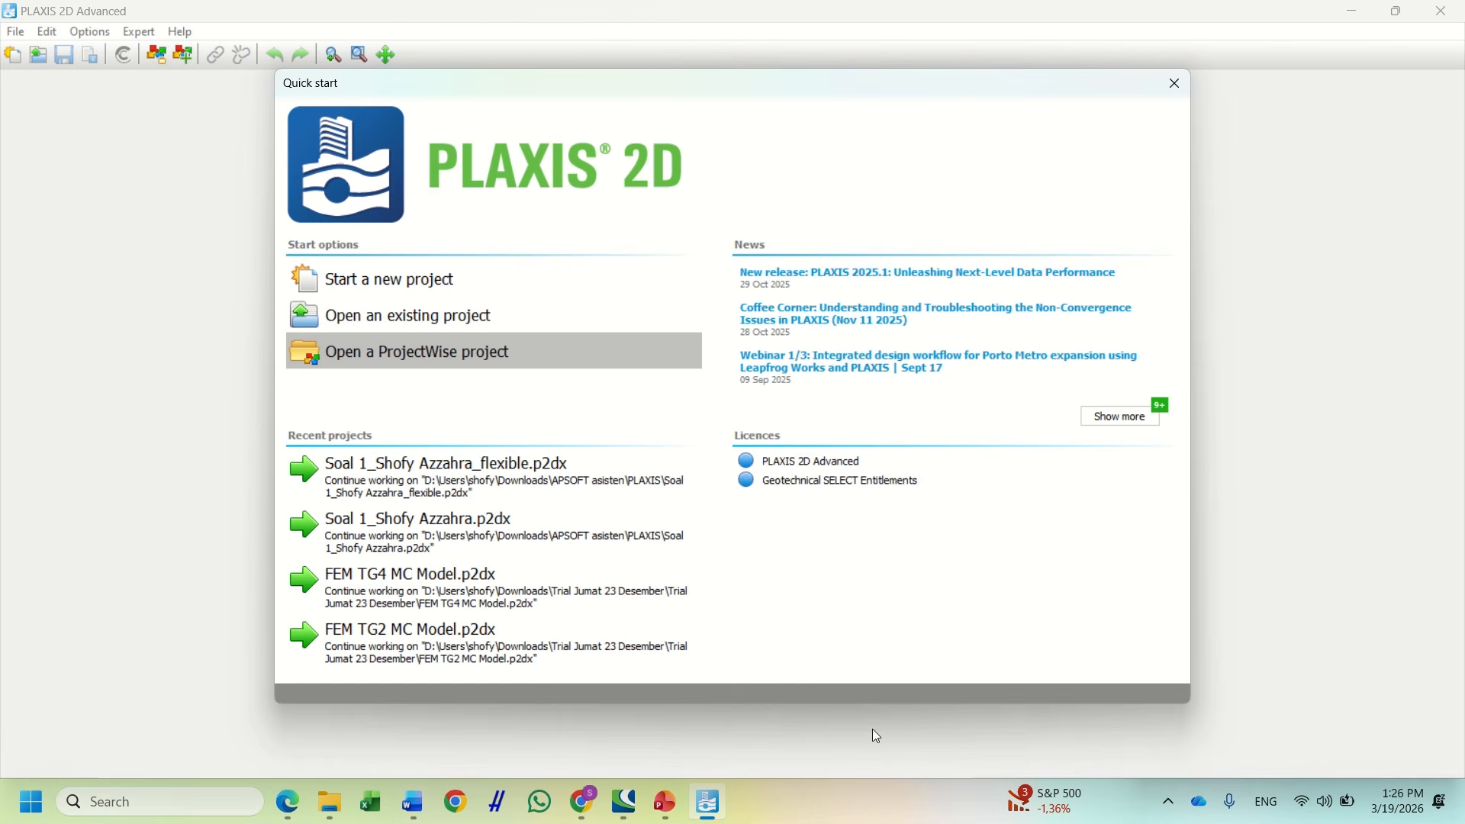
Start a new project titled 'Soal 1' with company APSOFT
left_click(440, 280)
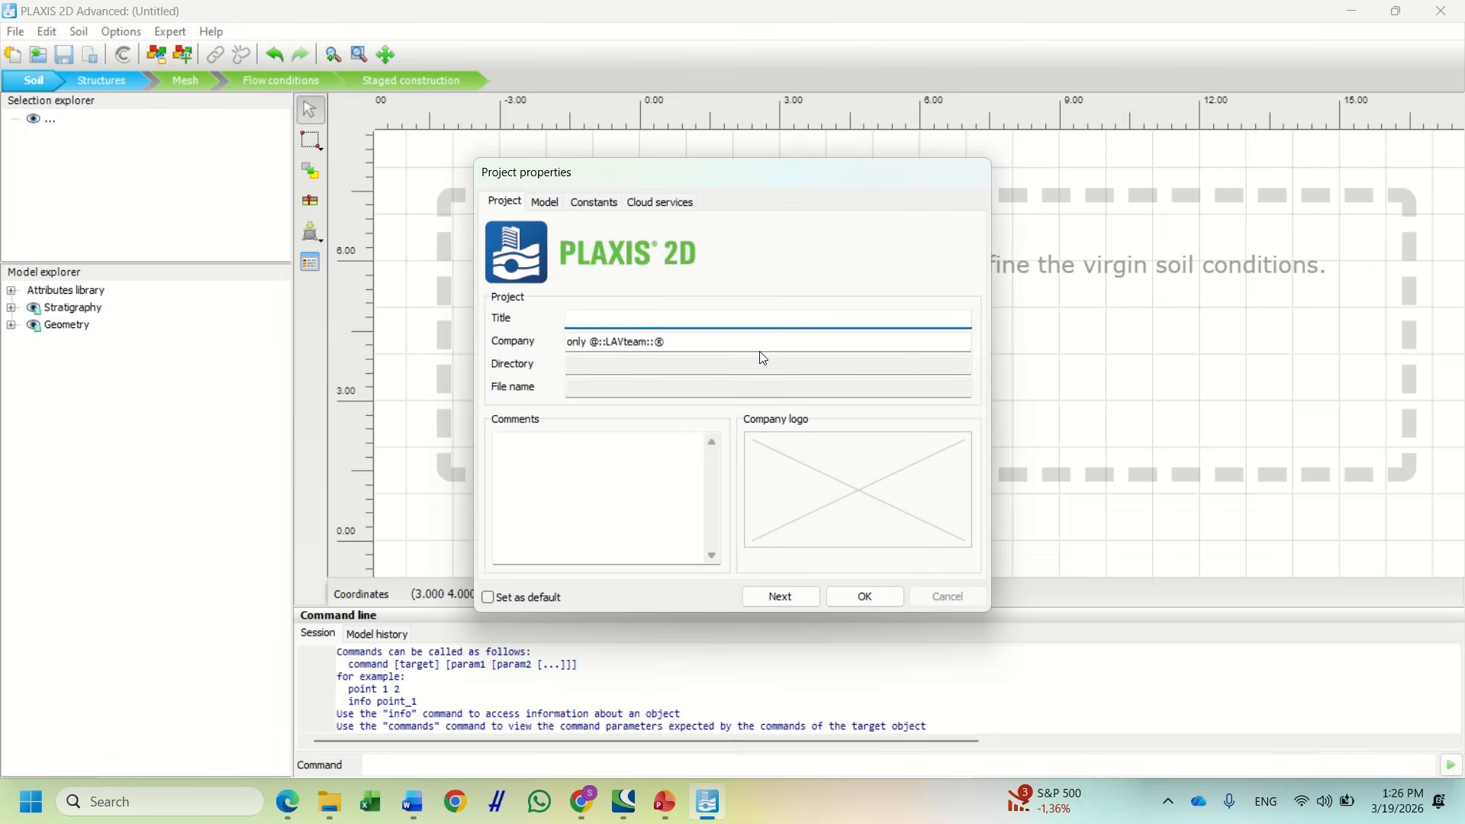
type("Soal 1")
key("Tab")
type("APSO")
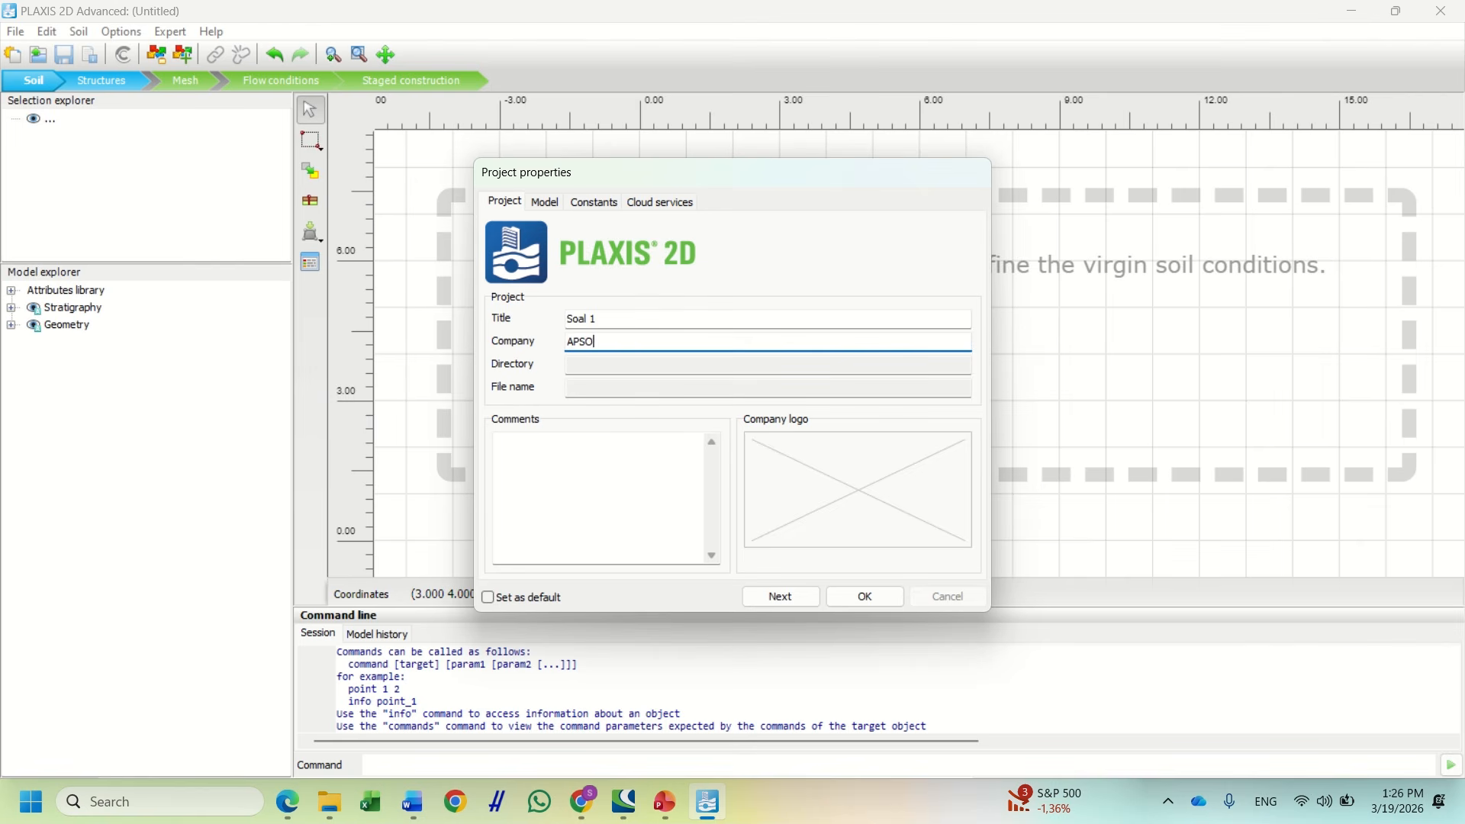
type("FT")
Extend the title to 'Soal 1/Rigid Footing' followed by the student's name and ID
left_click(644, 317)
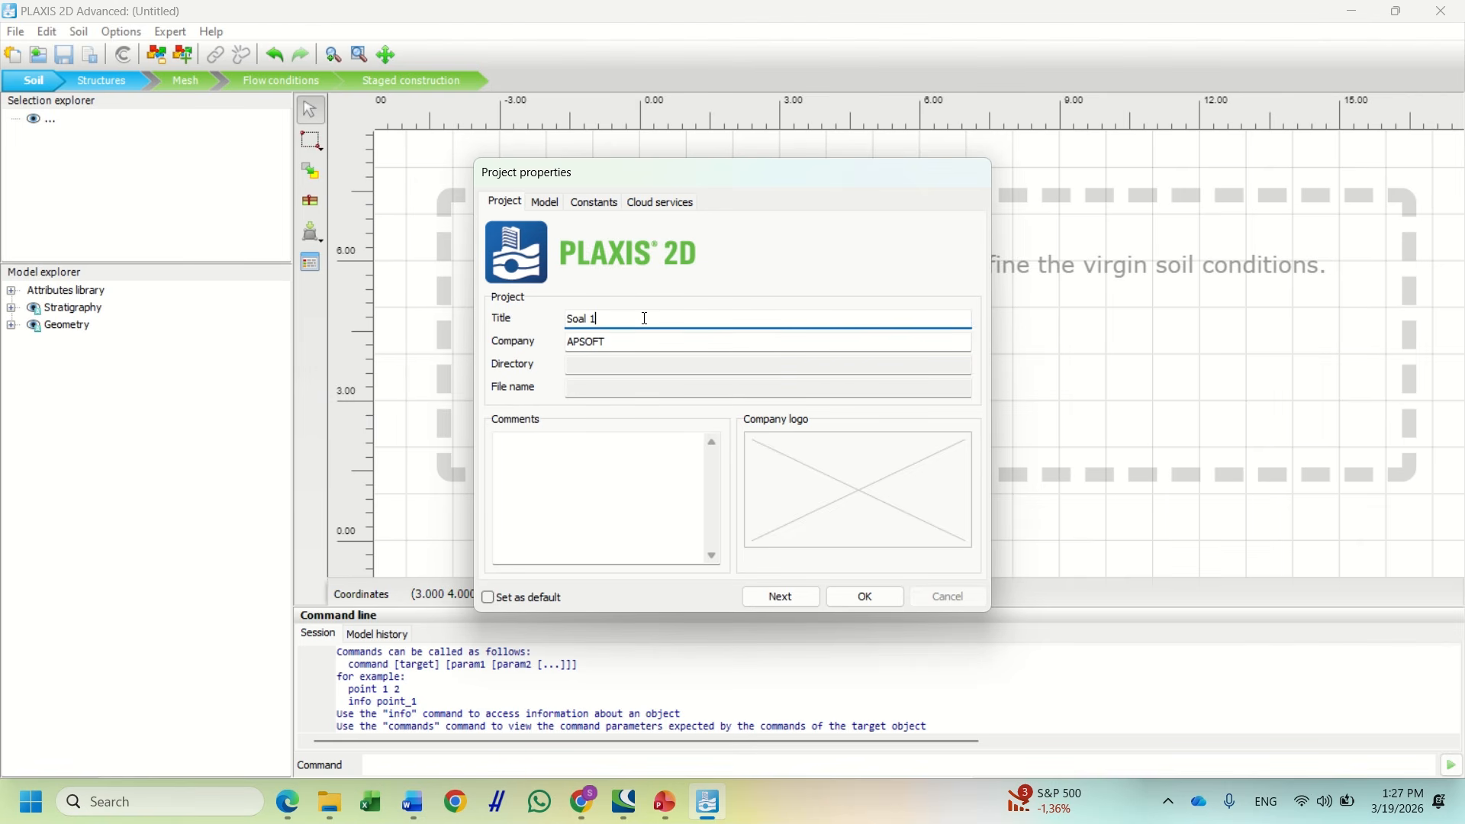
type("_sH")
key("BackSpace")
key("BackSpace")
type("Shofy")
left_click(599, 319)
left_click(548, 203)
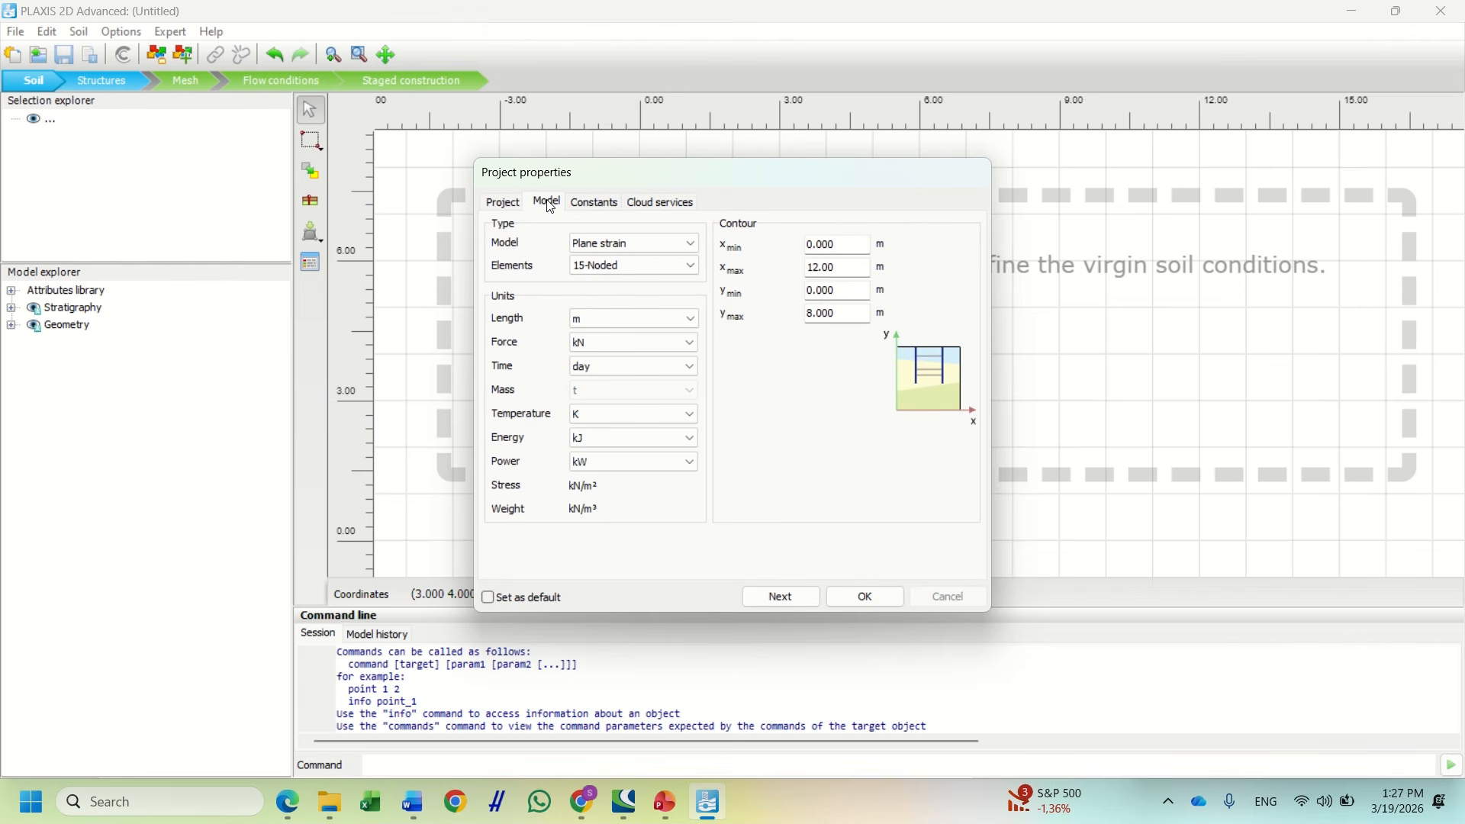
Set the model type to Axisymmetry and select the 12.00 x max value for replacement
left_click(621, 244)
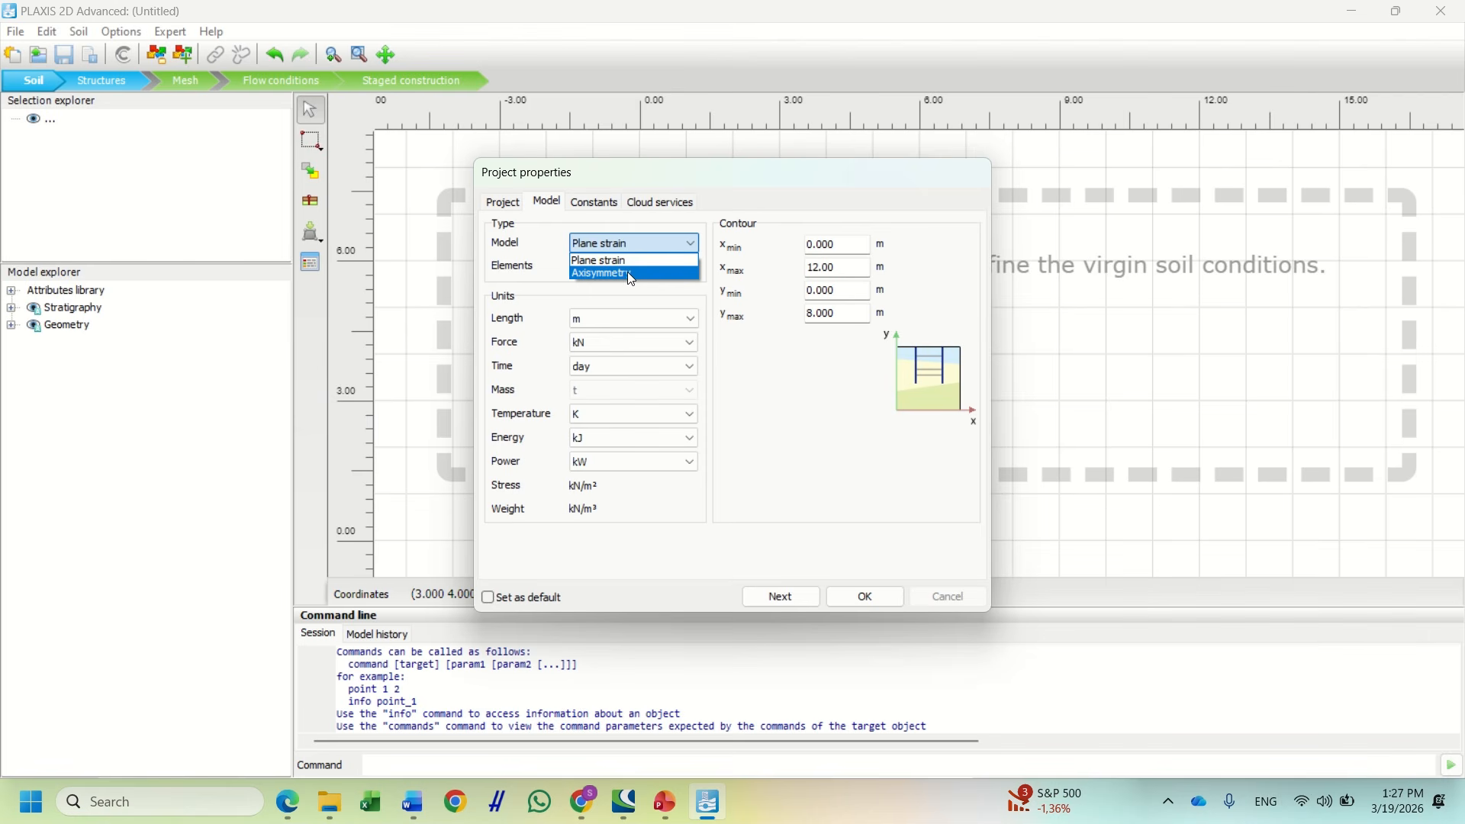
left_click(631, 275)
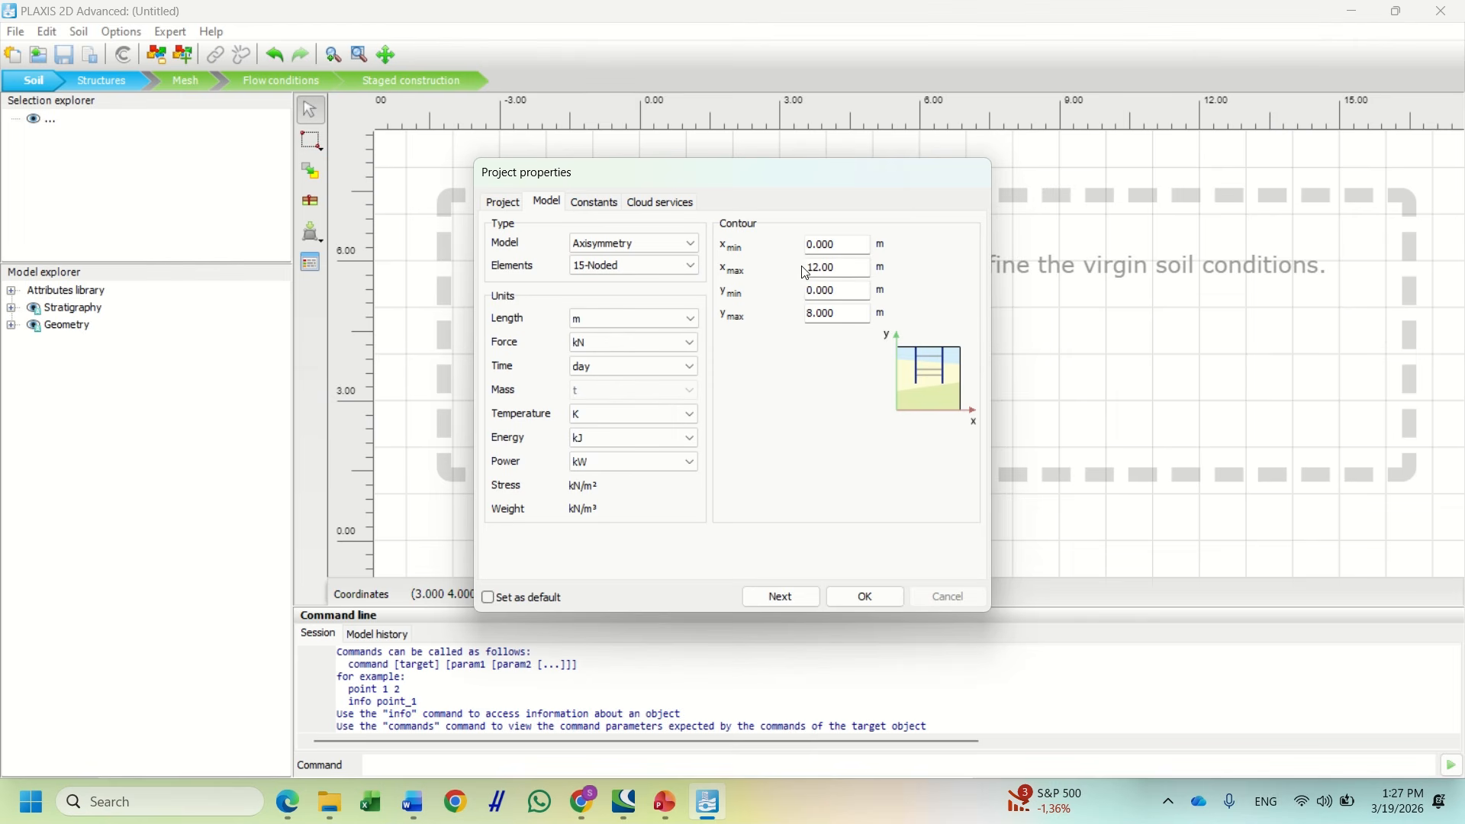
left_click(847, 267)
left_click_drag(848, 270, 802, 272)
left_click(416, 815)
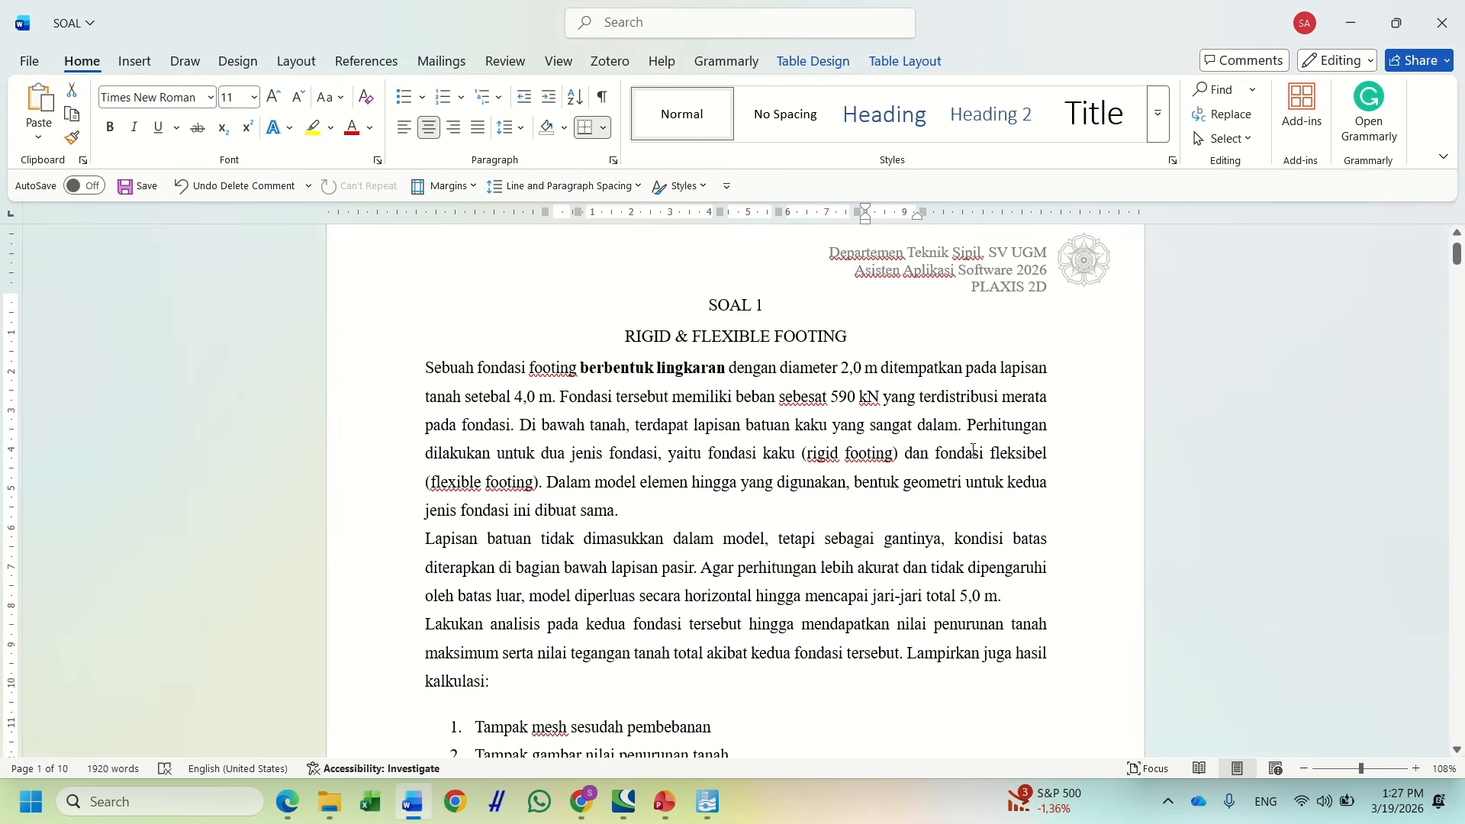
Highlight 'lapisan tanah setebal 4,0 m' in bright green in the Word document
scroll(974, 449, "down", 1)
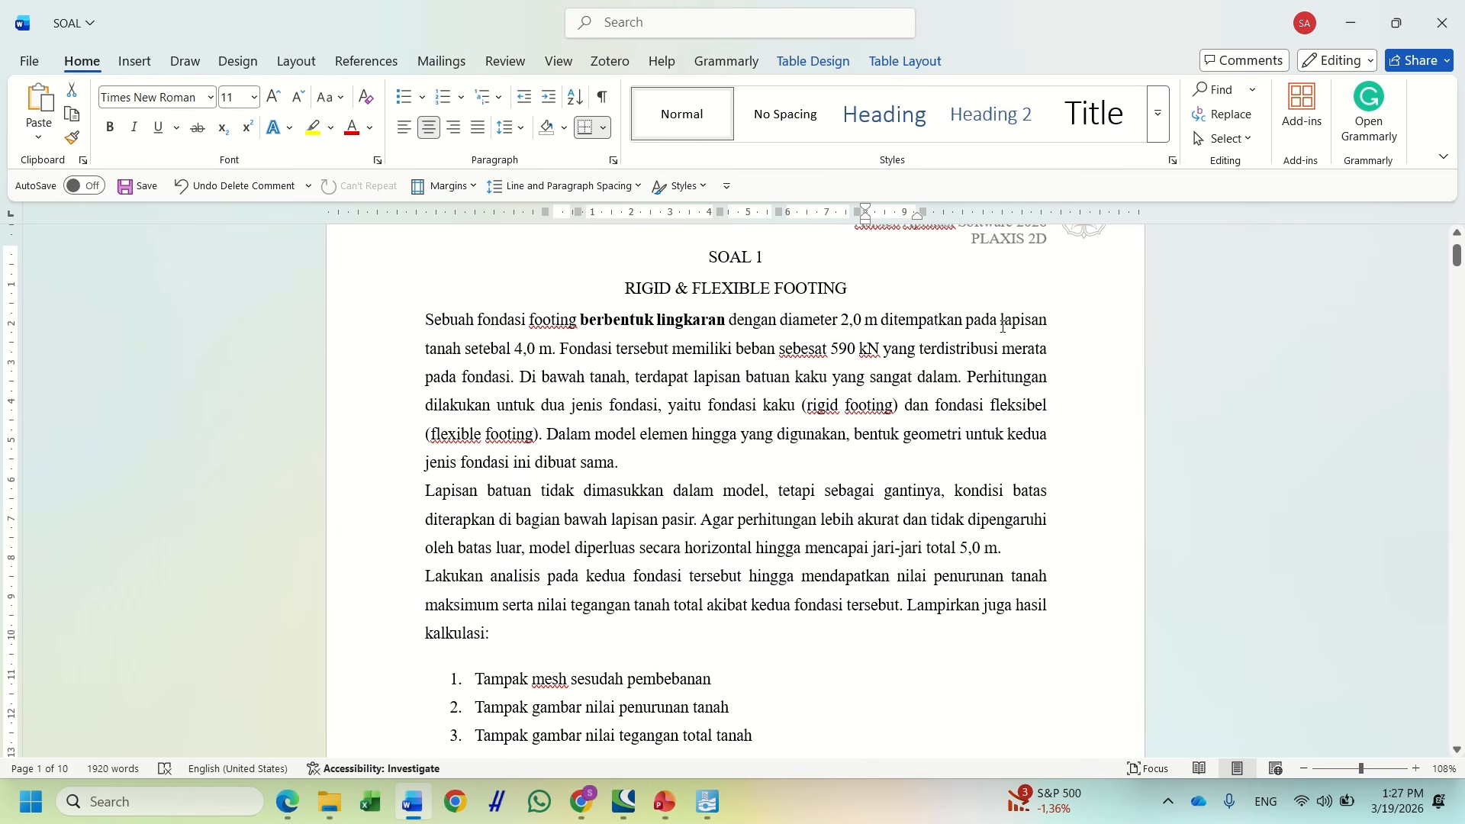
double_click(844, 319)
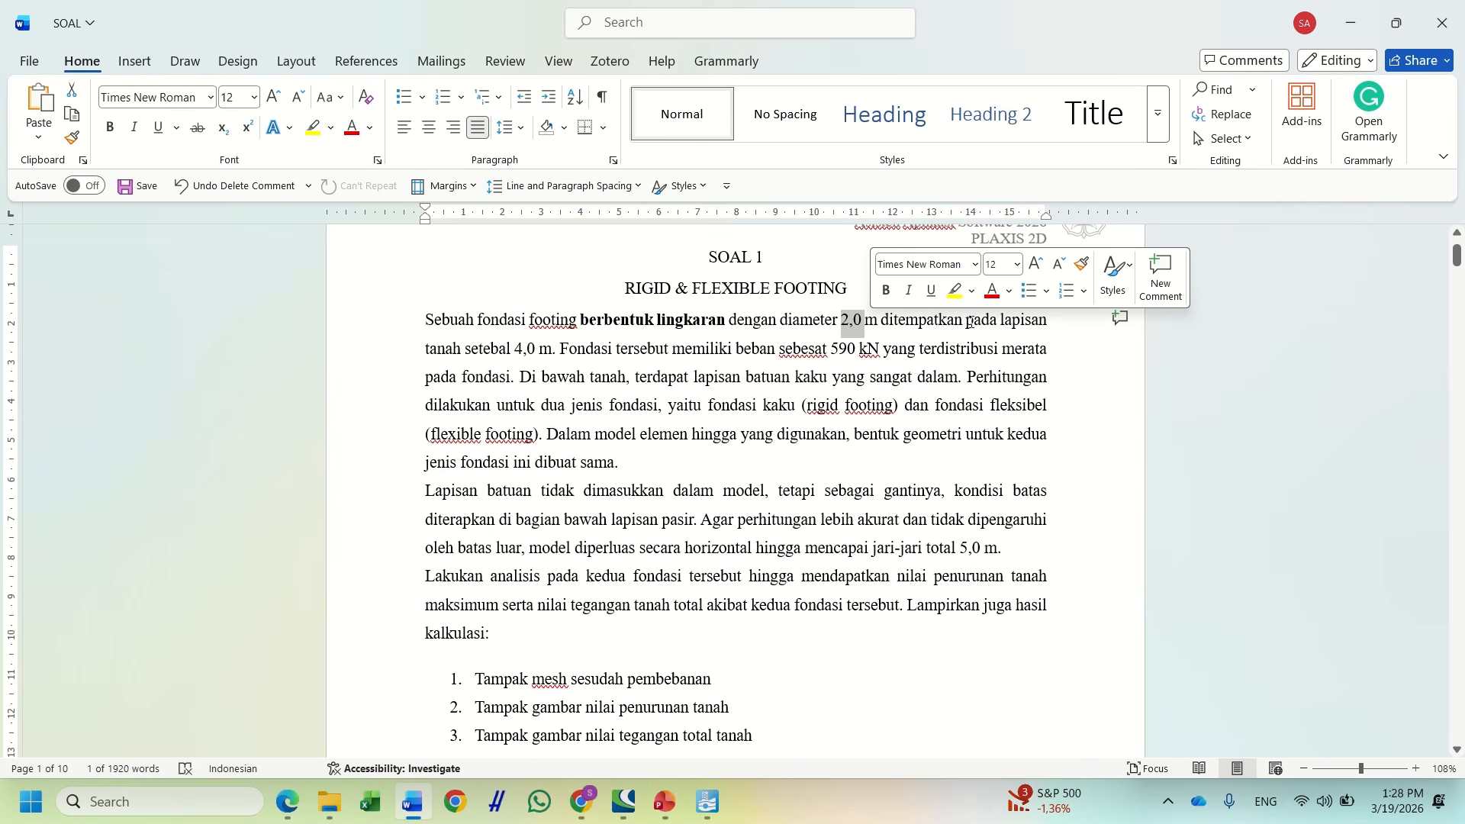
left_click_drag(1000, 325, 559, 351)
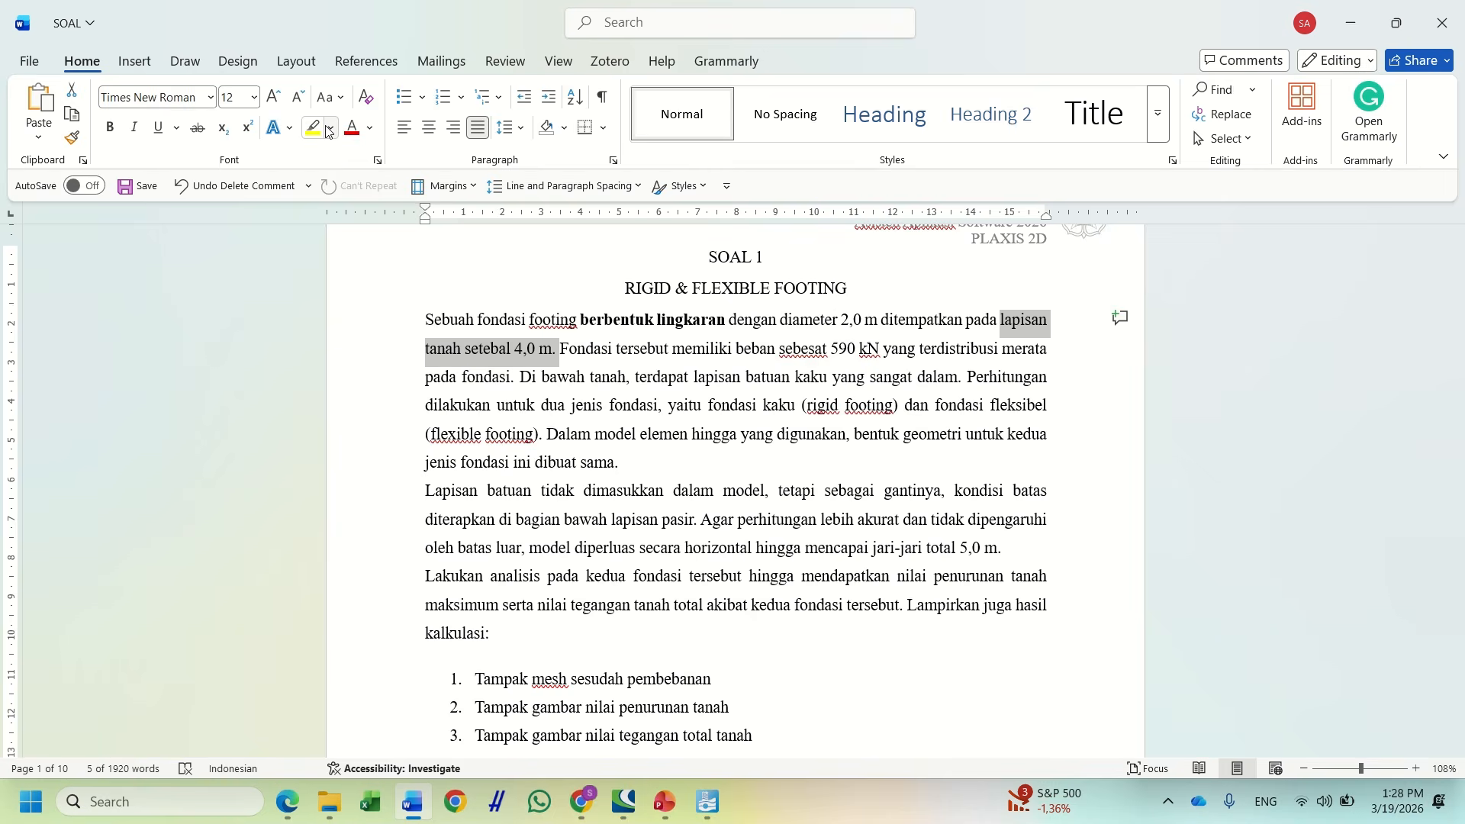
left_click(330, 127)
left_click(345, 193)
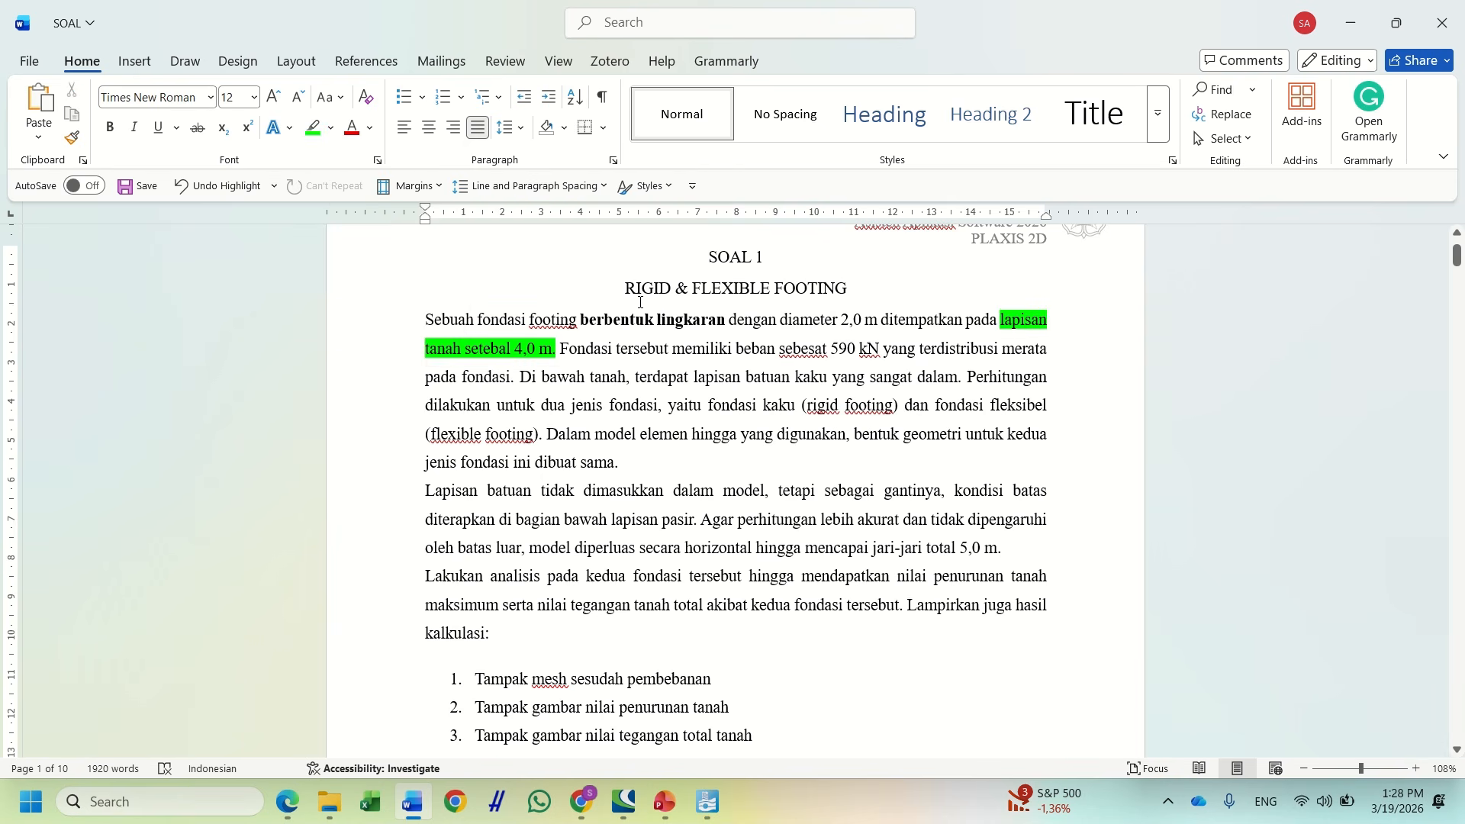
Highlight the 5,0 m radius in bright green, then switch back to PLAXIS
left_click(711, 522)
left_click_drag(712, 525, 1018, 556)
left_click(960, 551)
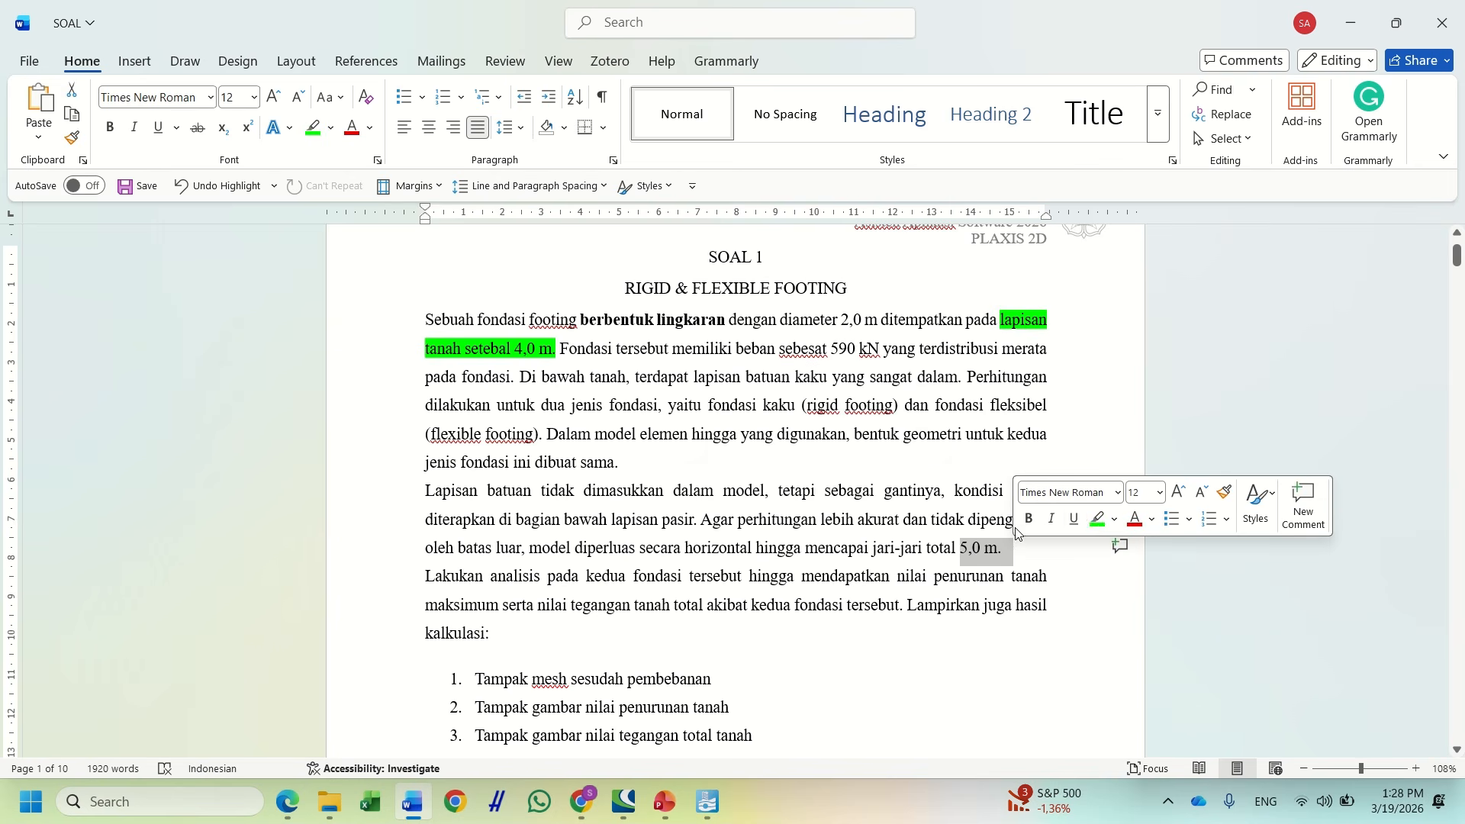
left_click(1096, 520)
left_click(996, 603)
key("alt+Tab")
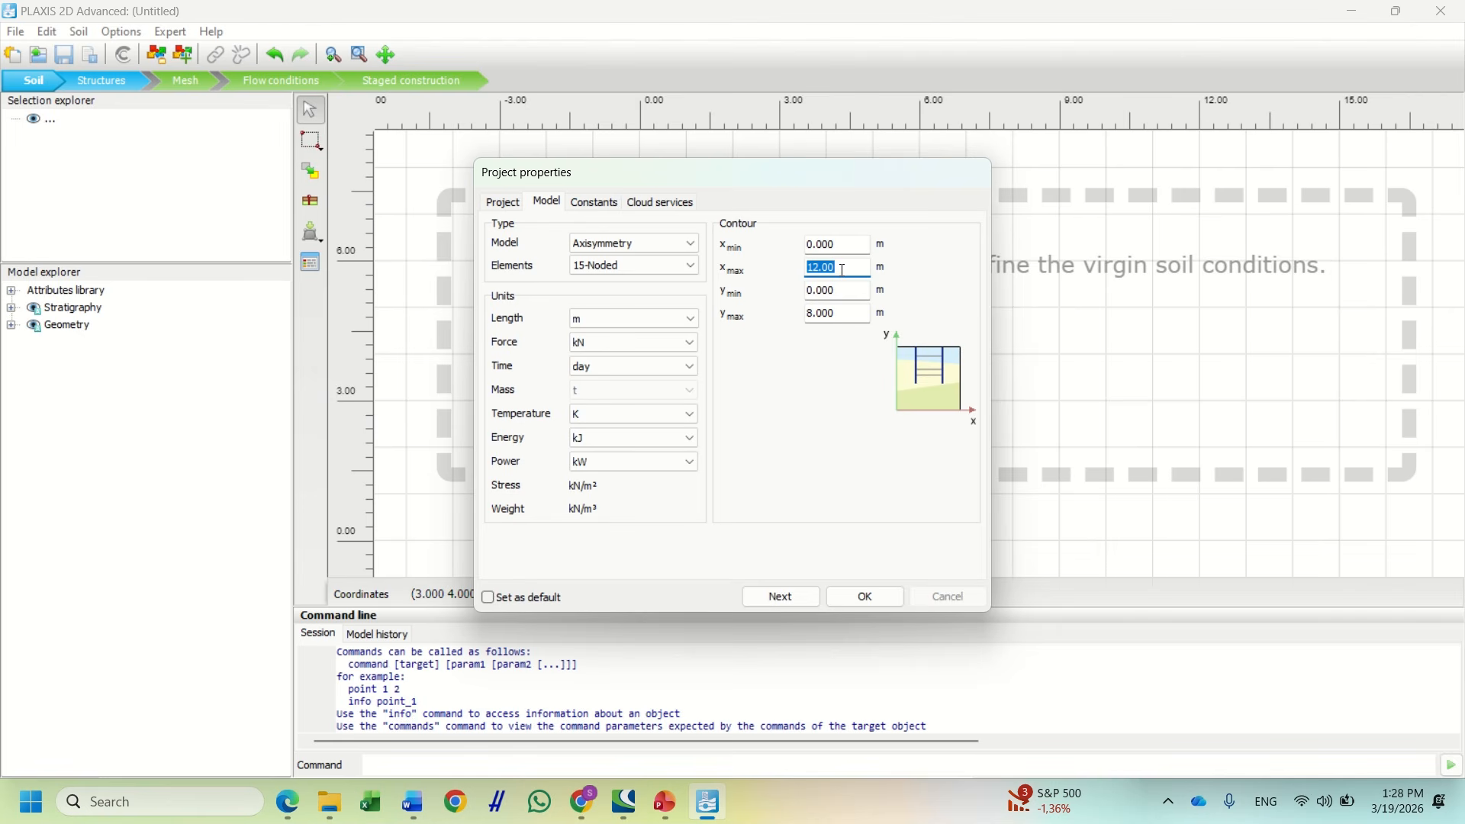
Set the soil contour to x max 5 and y max 4, then confirm the project properties
type("5")
left_click(849, 312)
double_click(849, 313)
type("4")
left_click(809, 599)
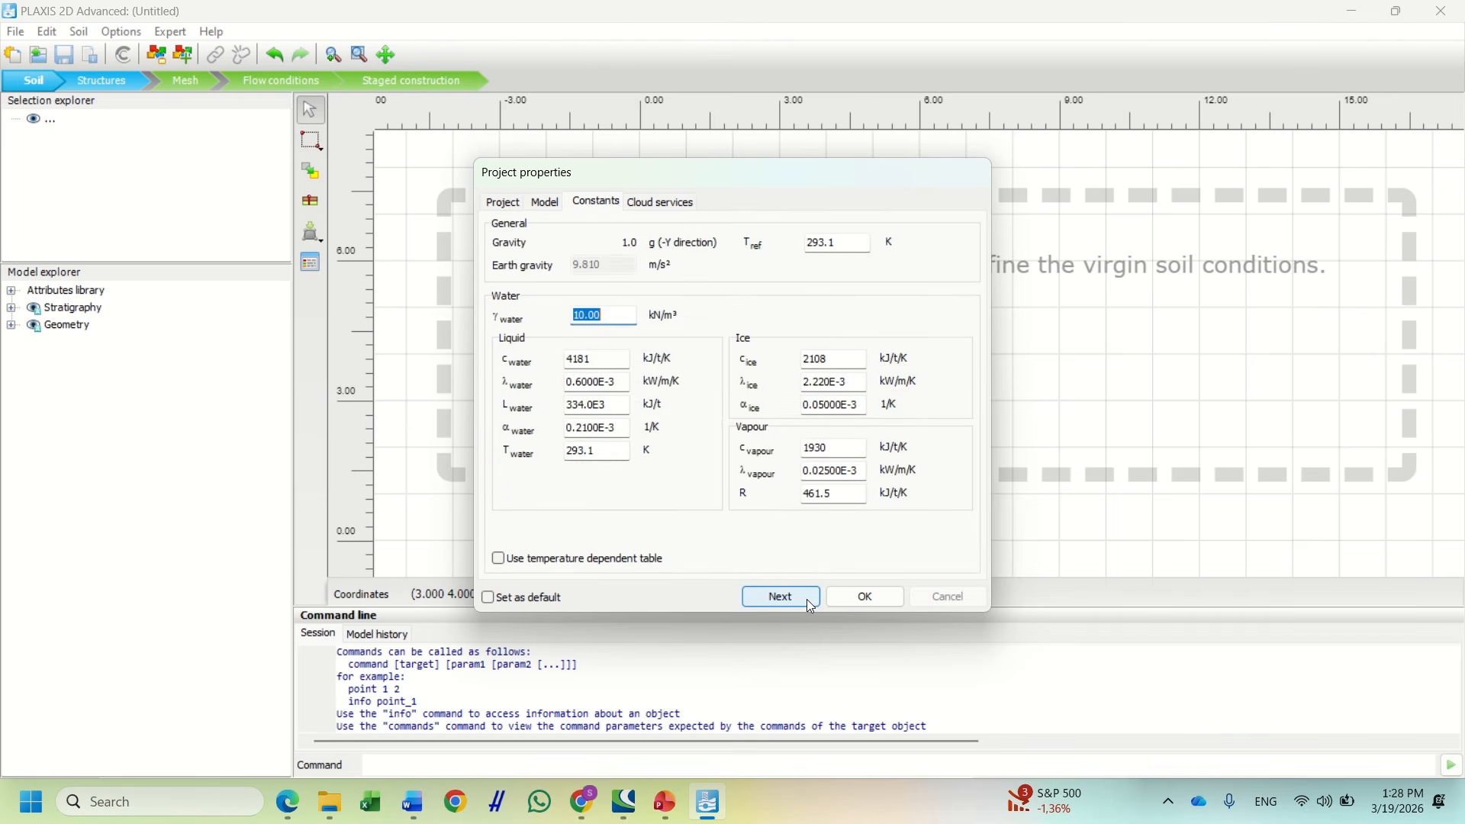
left_click(810, 605)
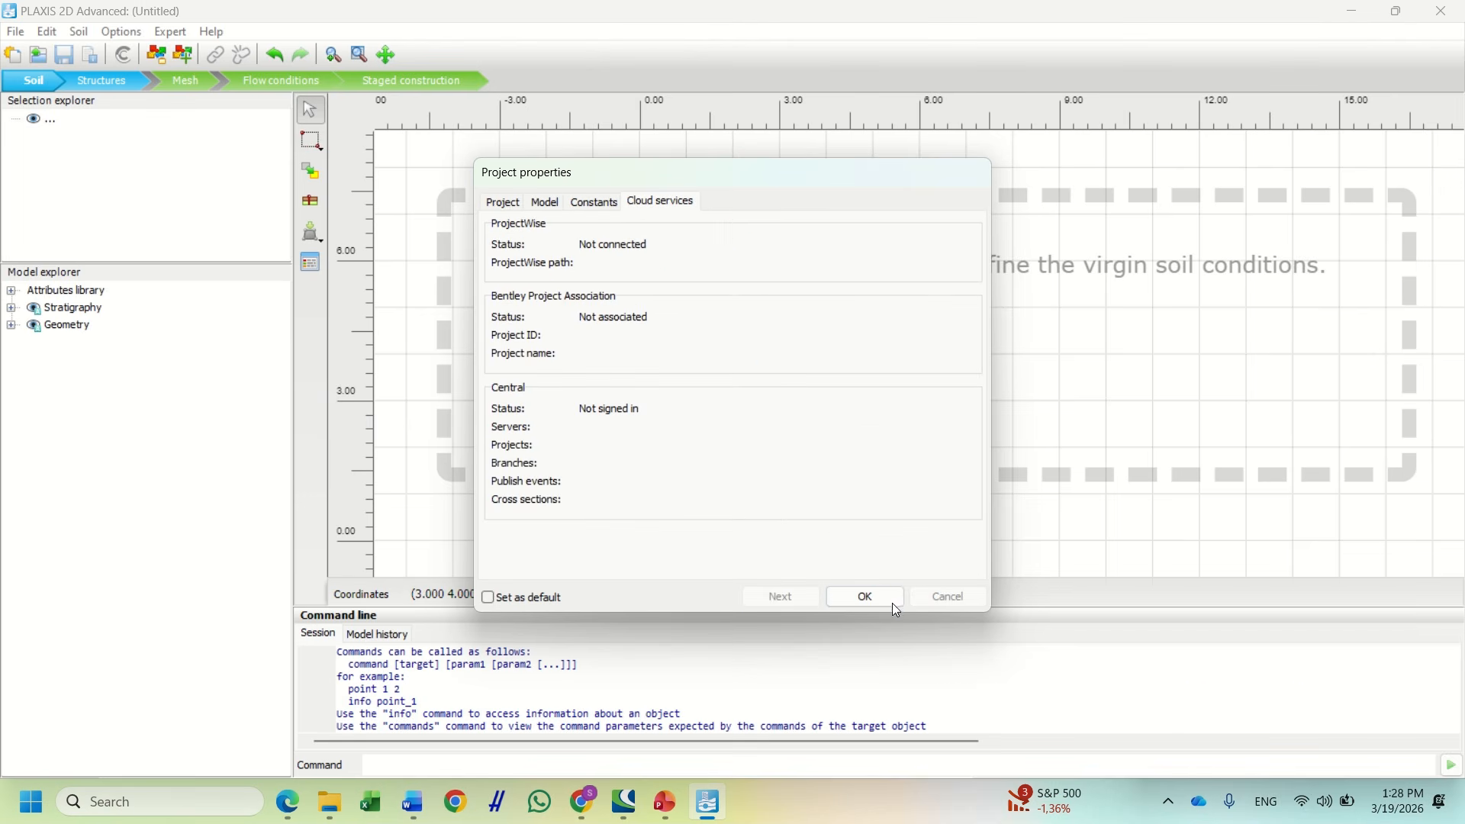
left_click(870, 600)
scroll(653, 357, "up", 3)
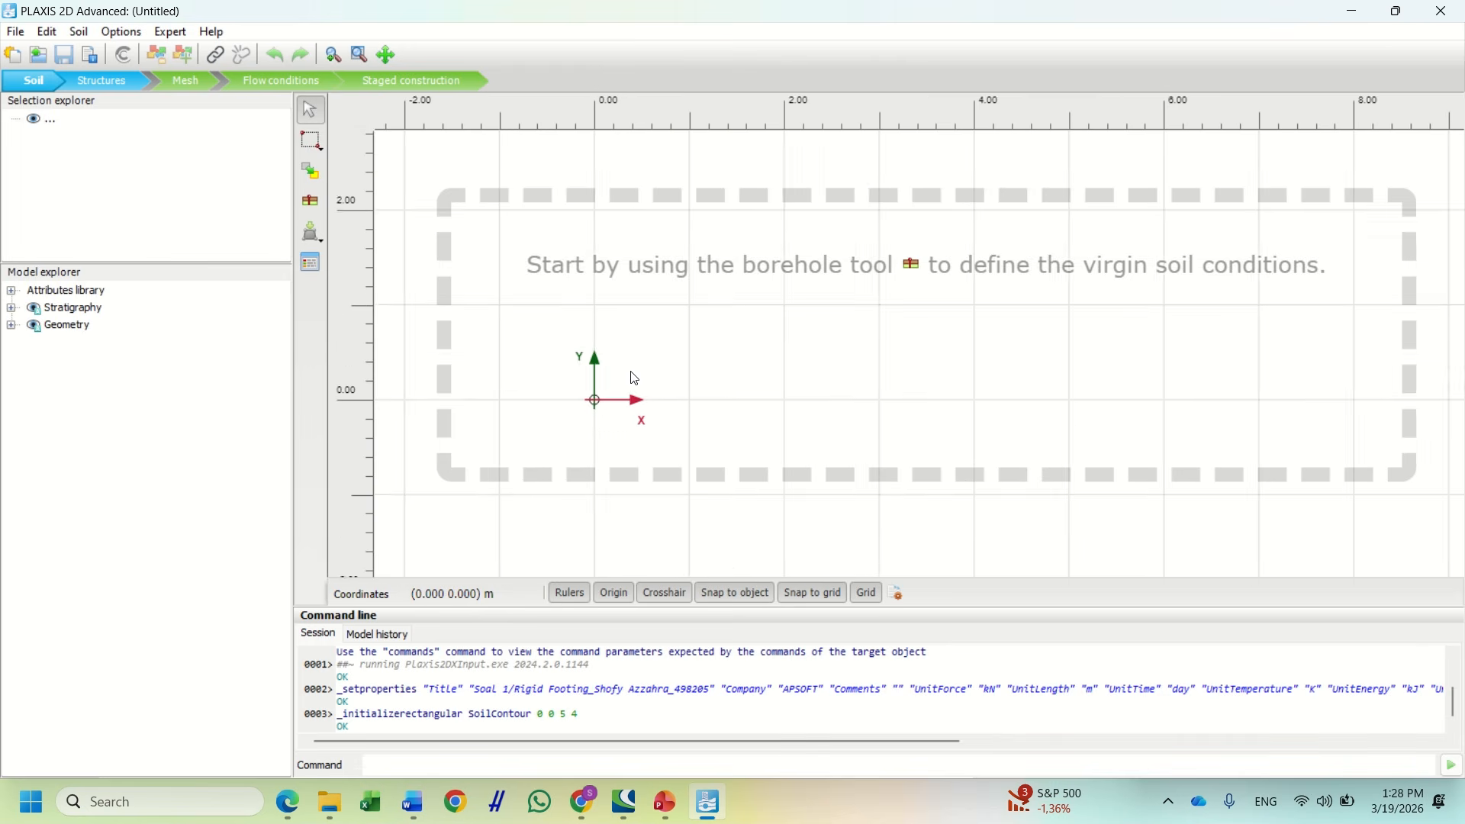
left_click(312, 204)
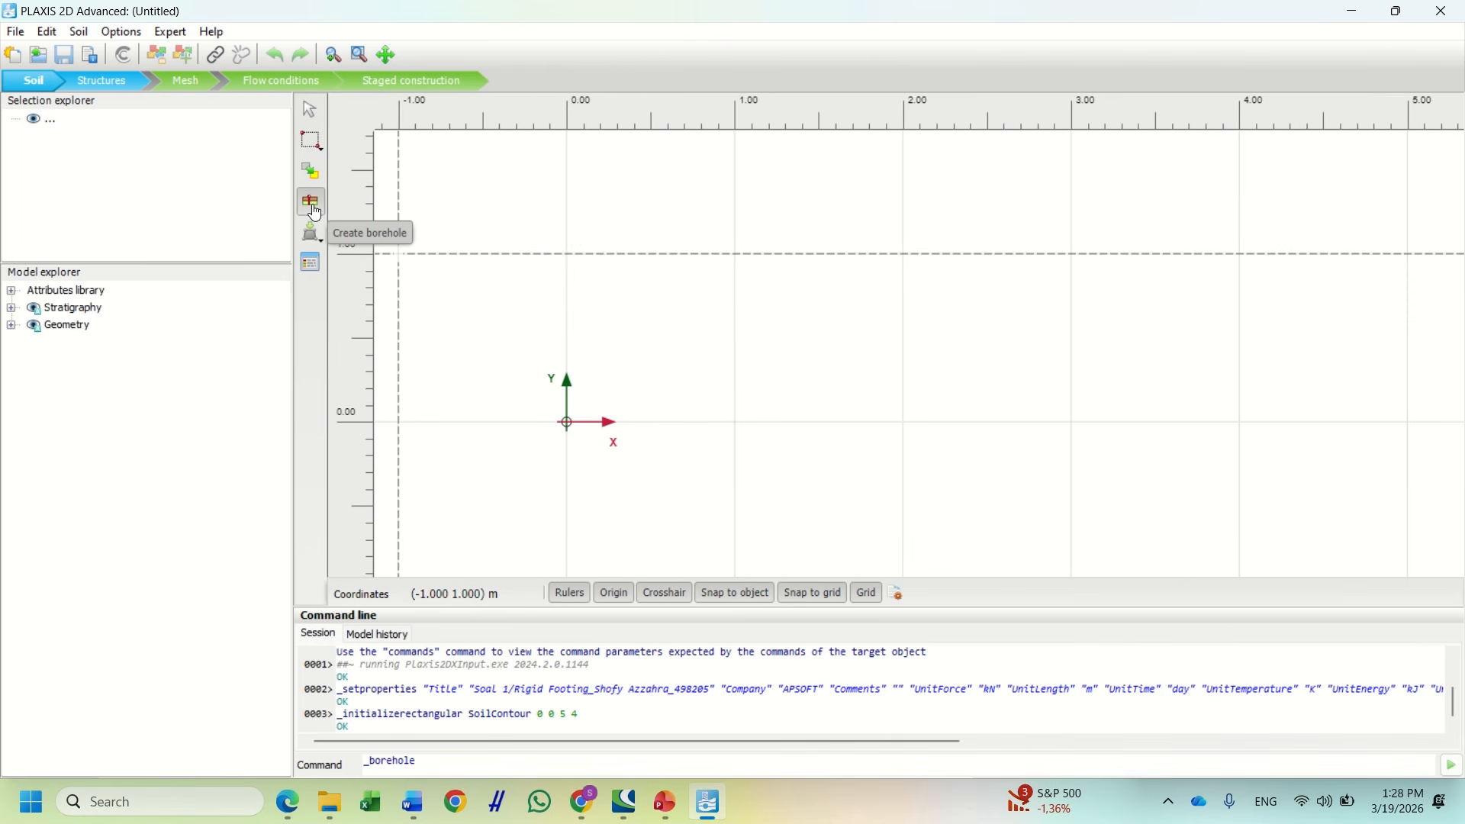
Place a borehole at the origin with one layer topped at 4 m and a 2 m water head
left_click(567, 423)
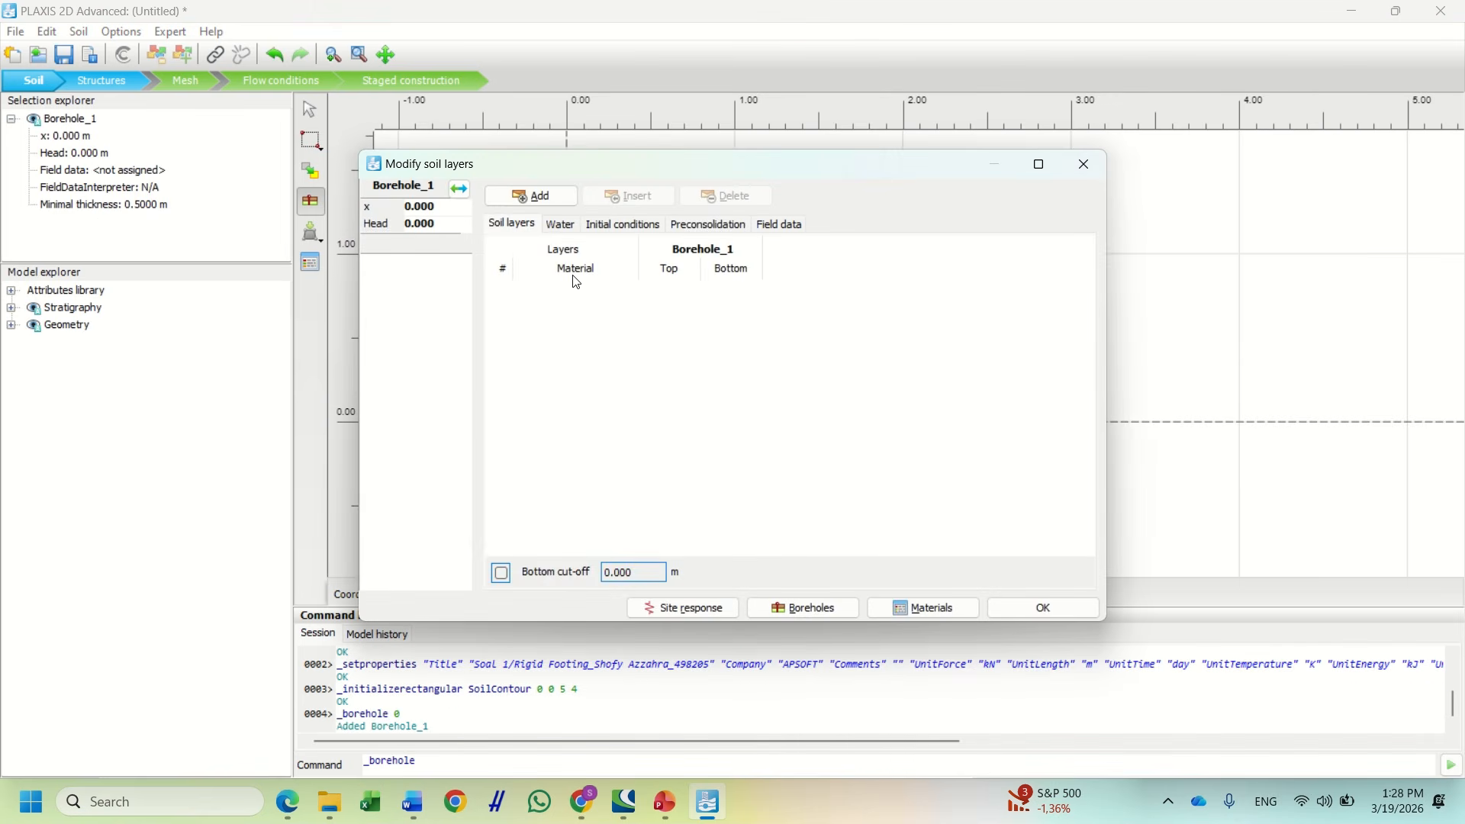
left_click(537, 198)
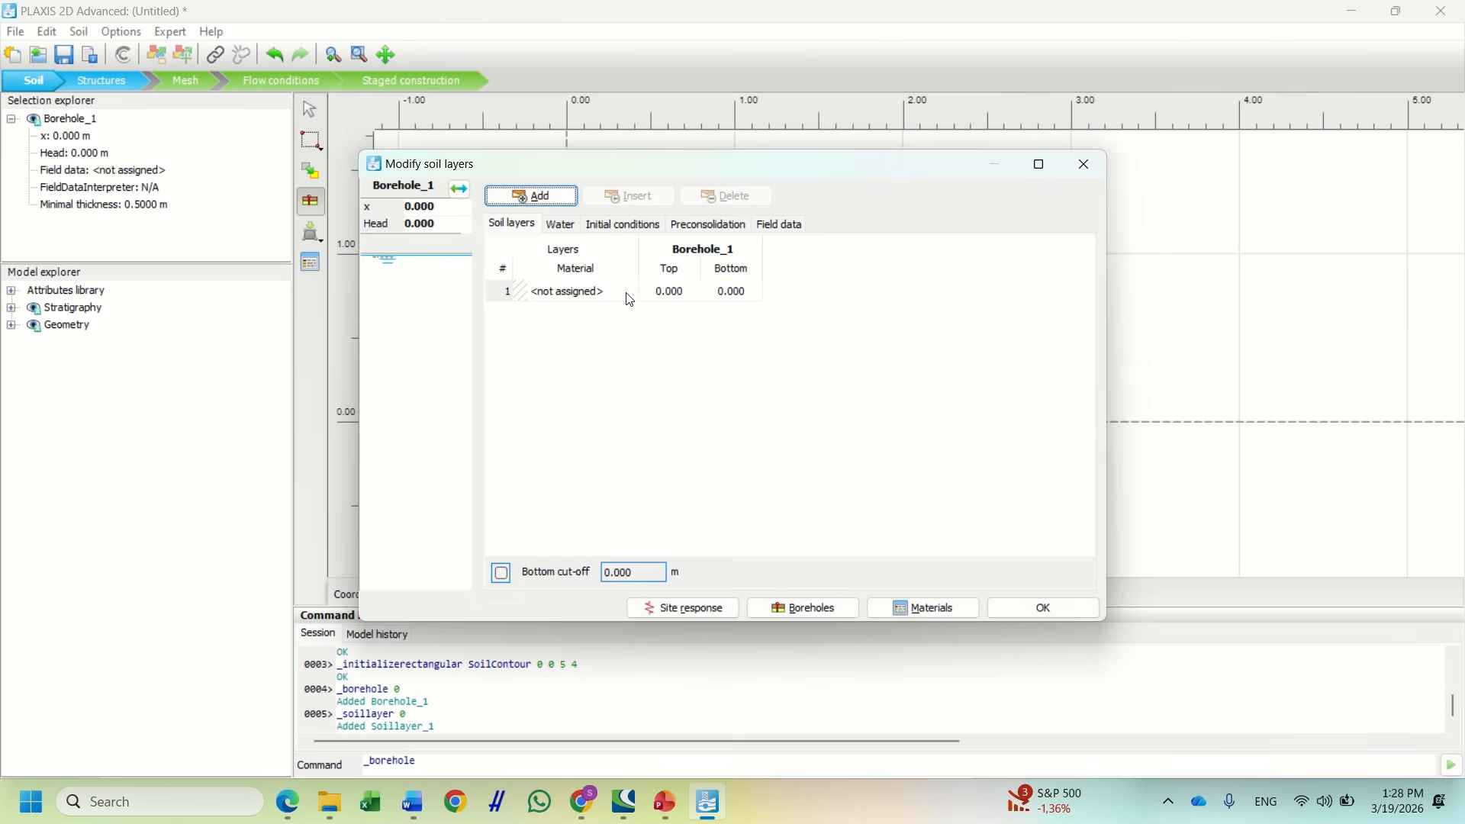
left_click(669, 293)
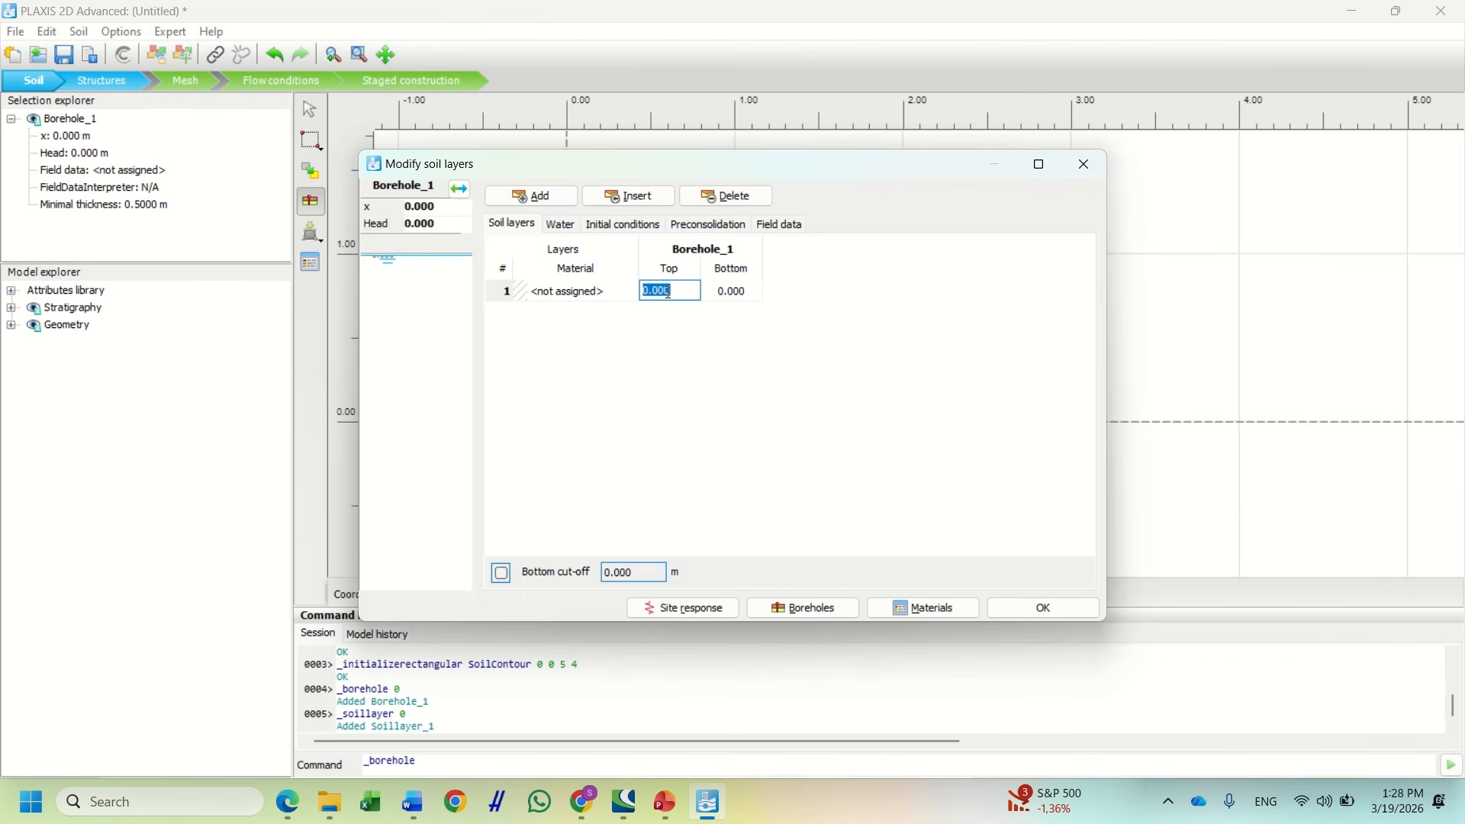
type("4")
key("Return")
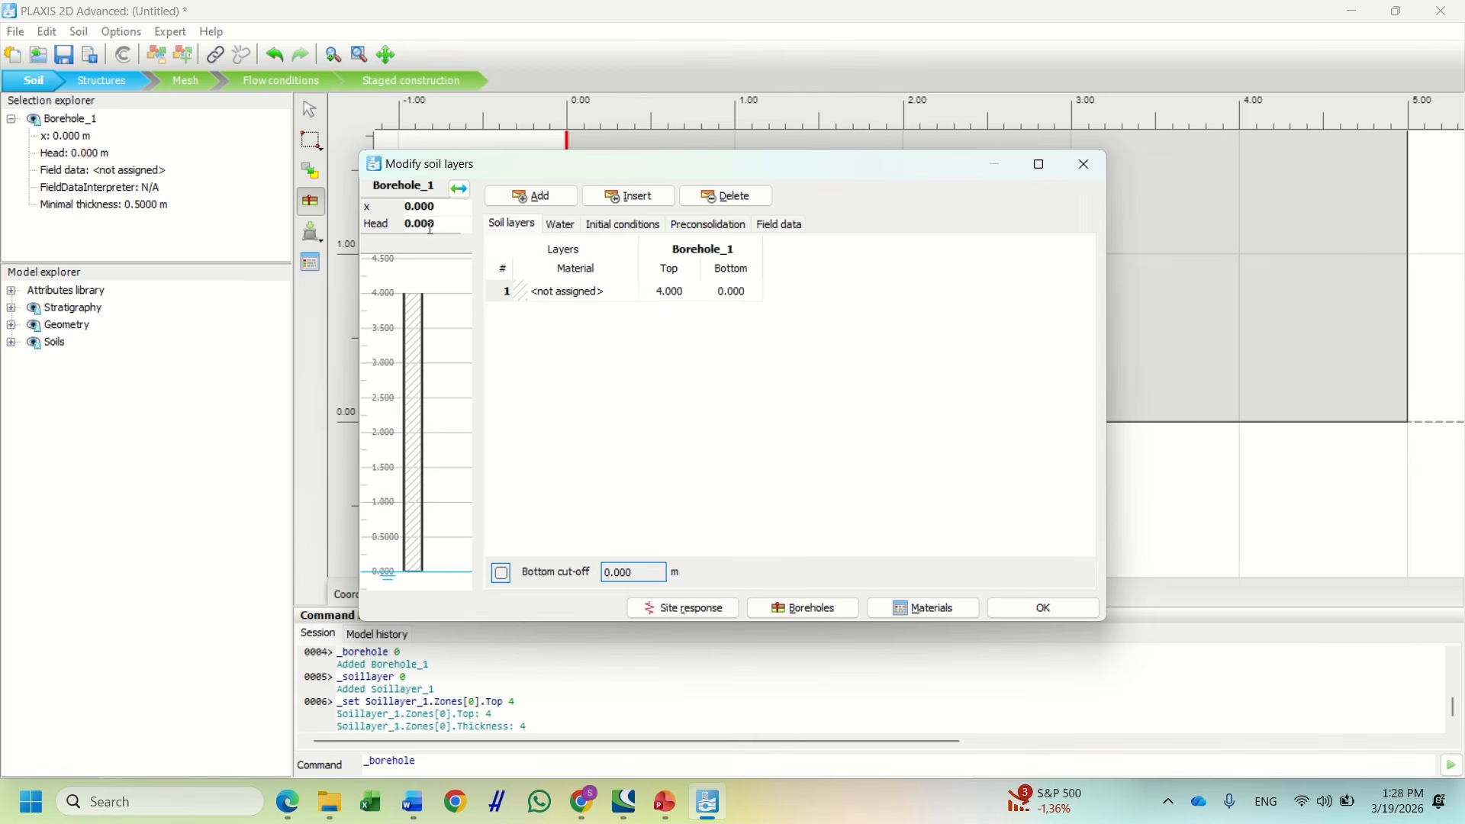
left_click(443, 224)
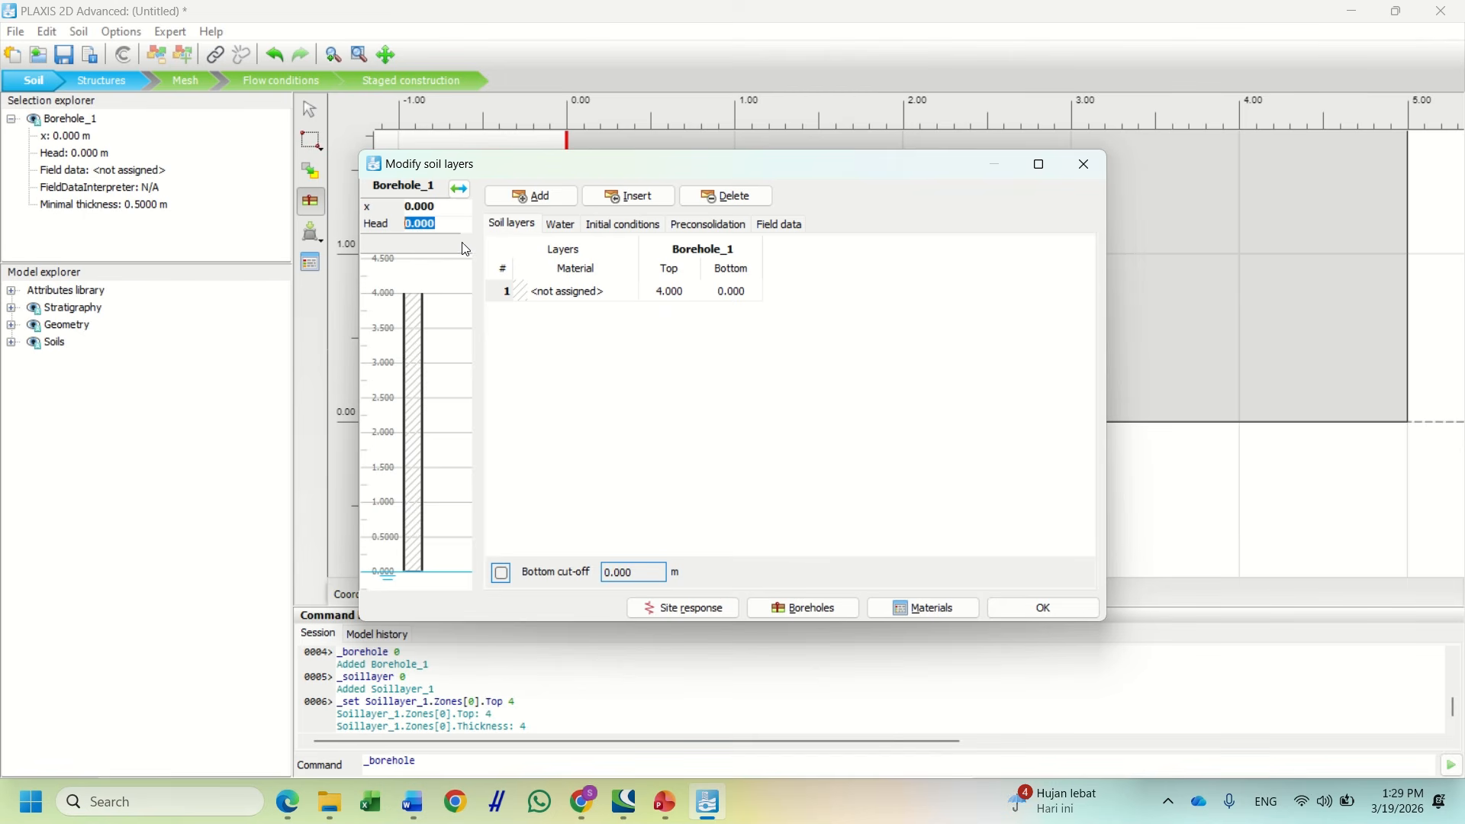
type("2")
key("Return")
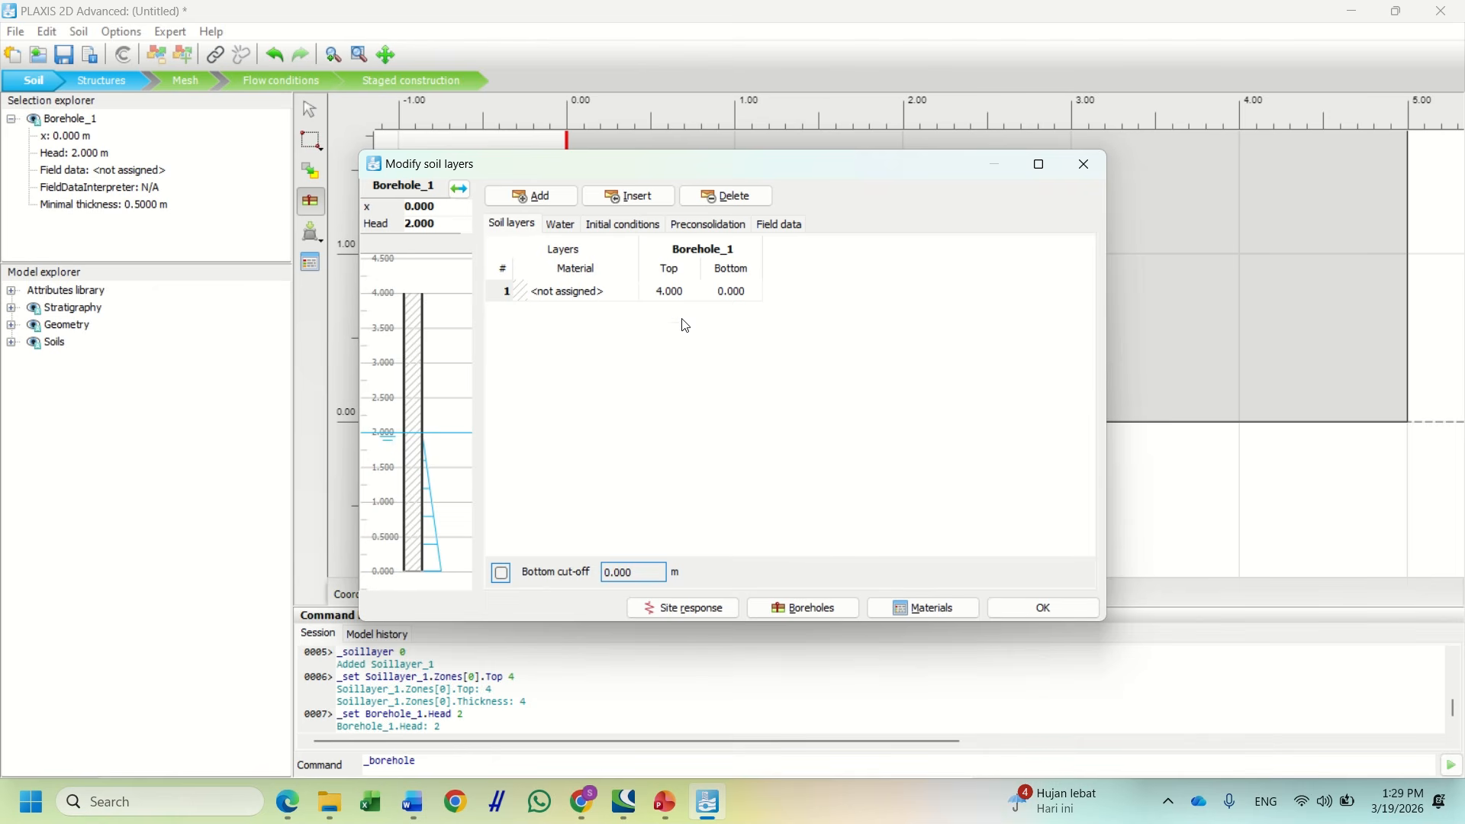
Open the layer's Material list, finding no soil materials defined yet
left_click(574, 296)
left_click(611, 361)
left_click(609, 297)
left_click(615, 293)
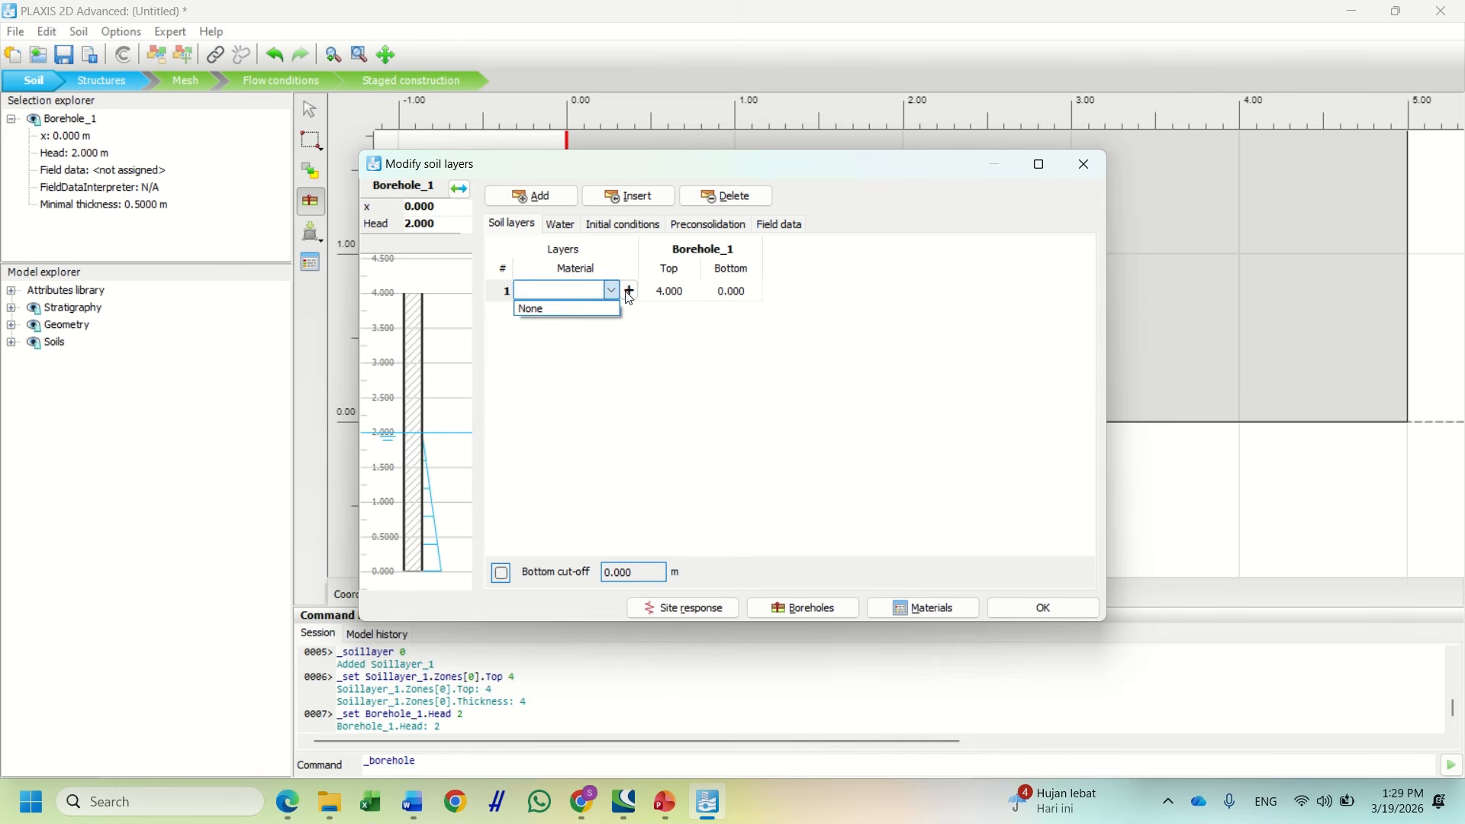
left_click(630, 295)
Create a new soil material named Sand and review its drainage type options
left_click(631, 297)
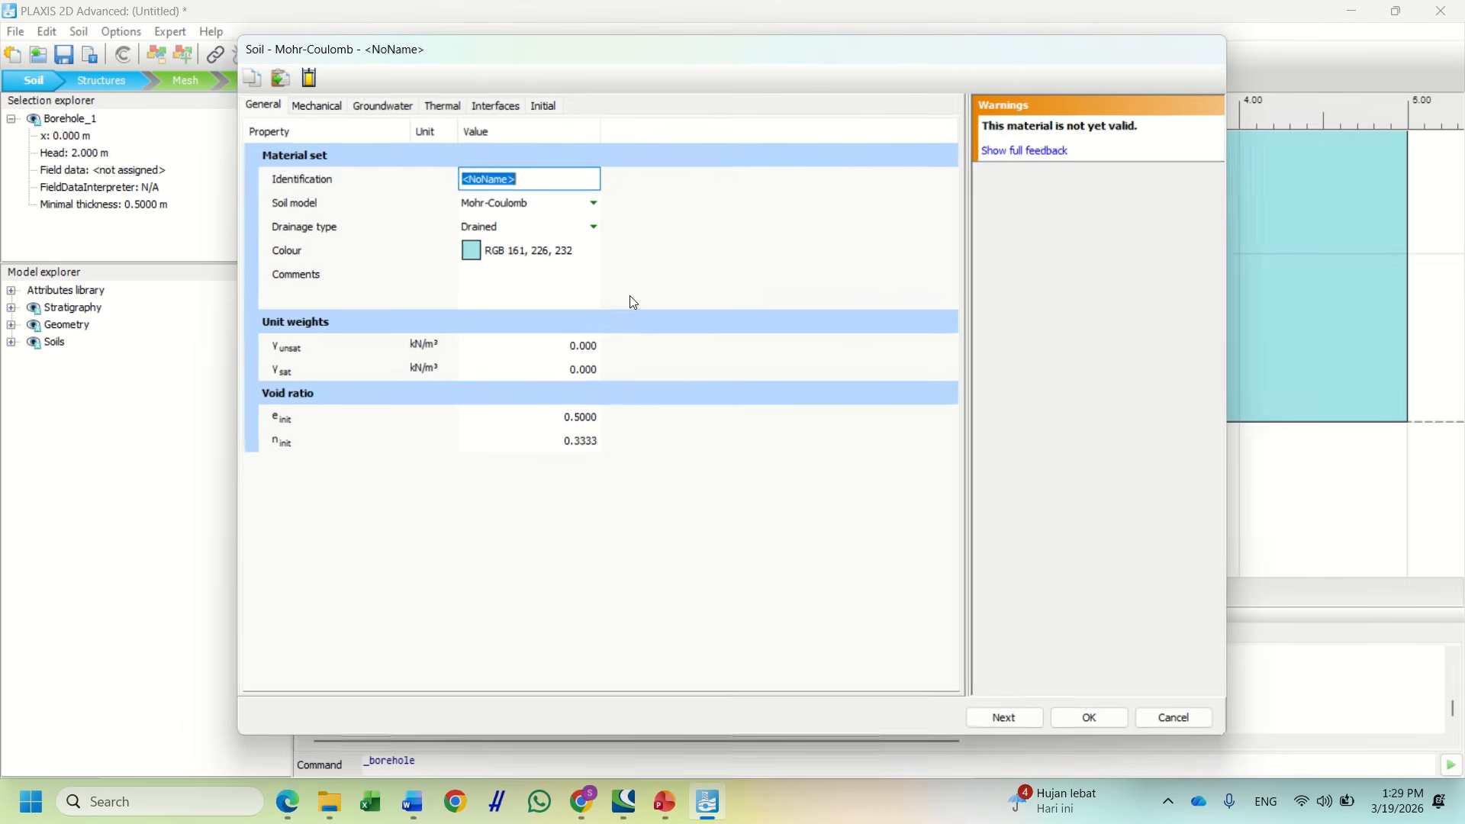
left_click_drag(745, 66, 638, 680)
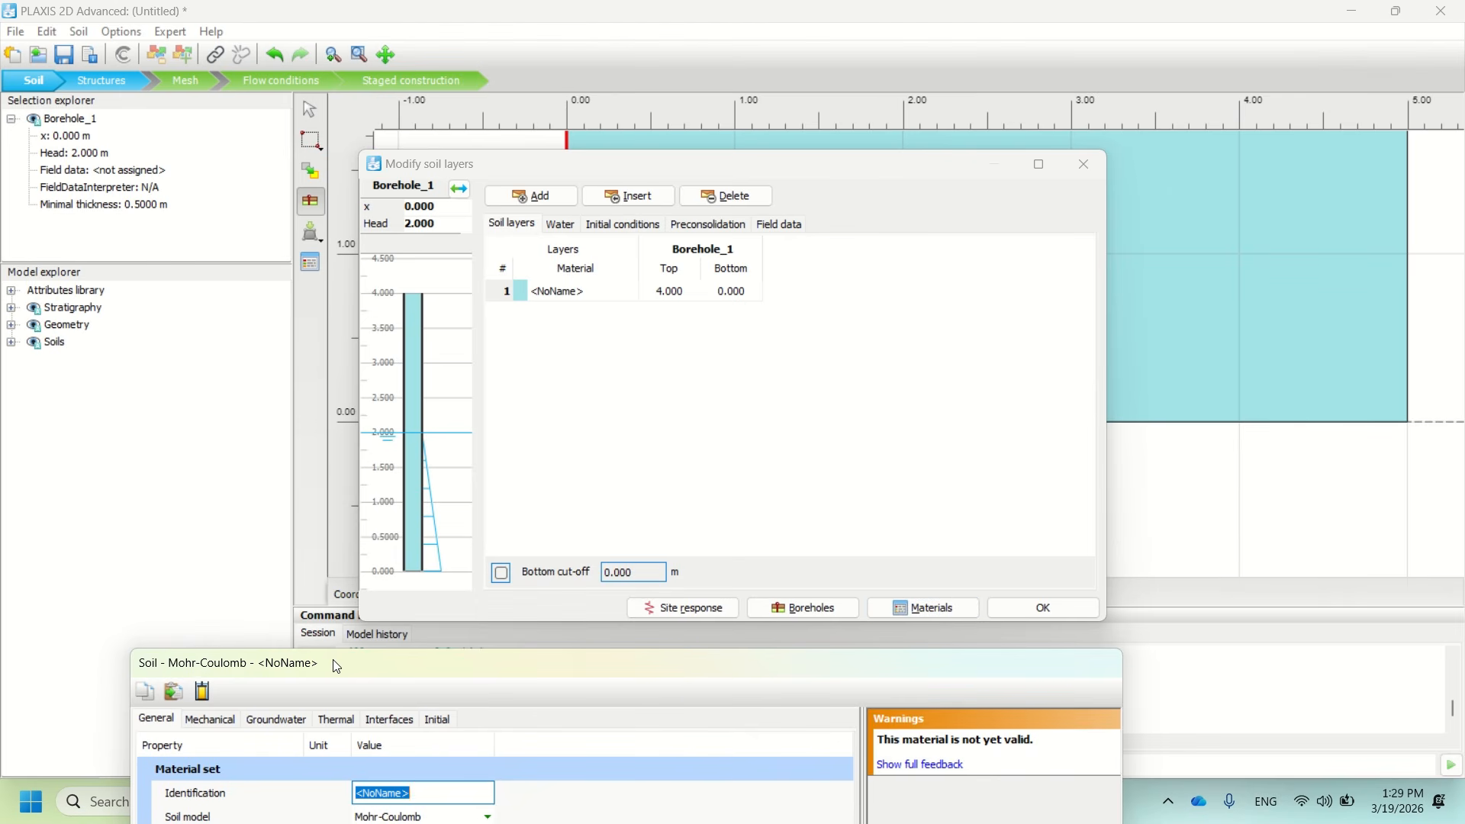
left_click_drag(330, 664, 518, 79)
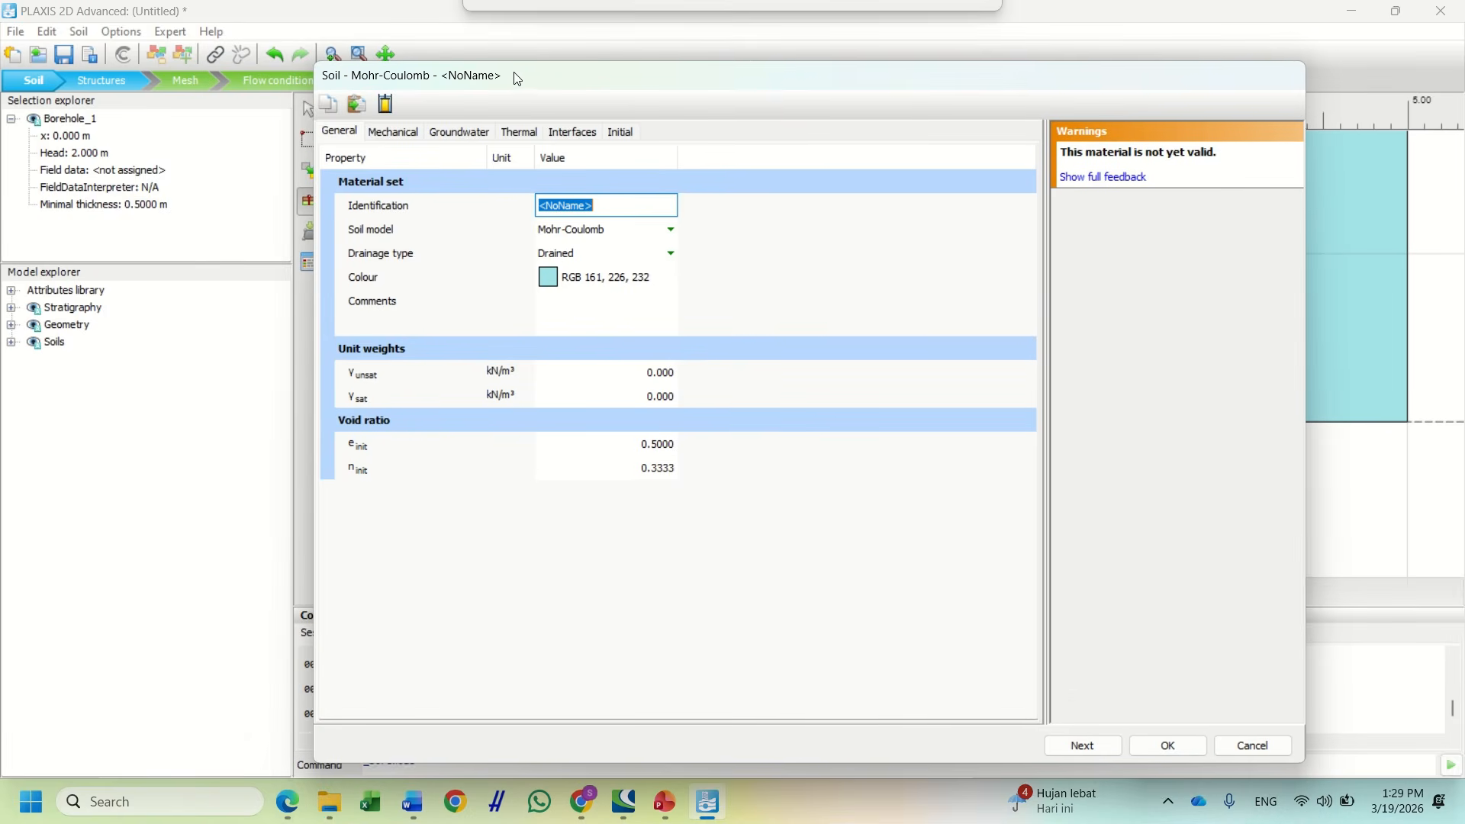
type("Sand")
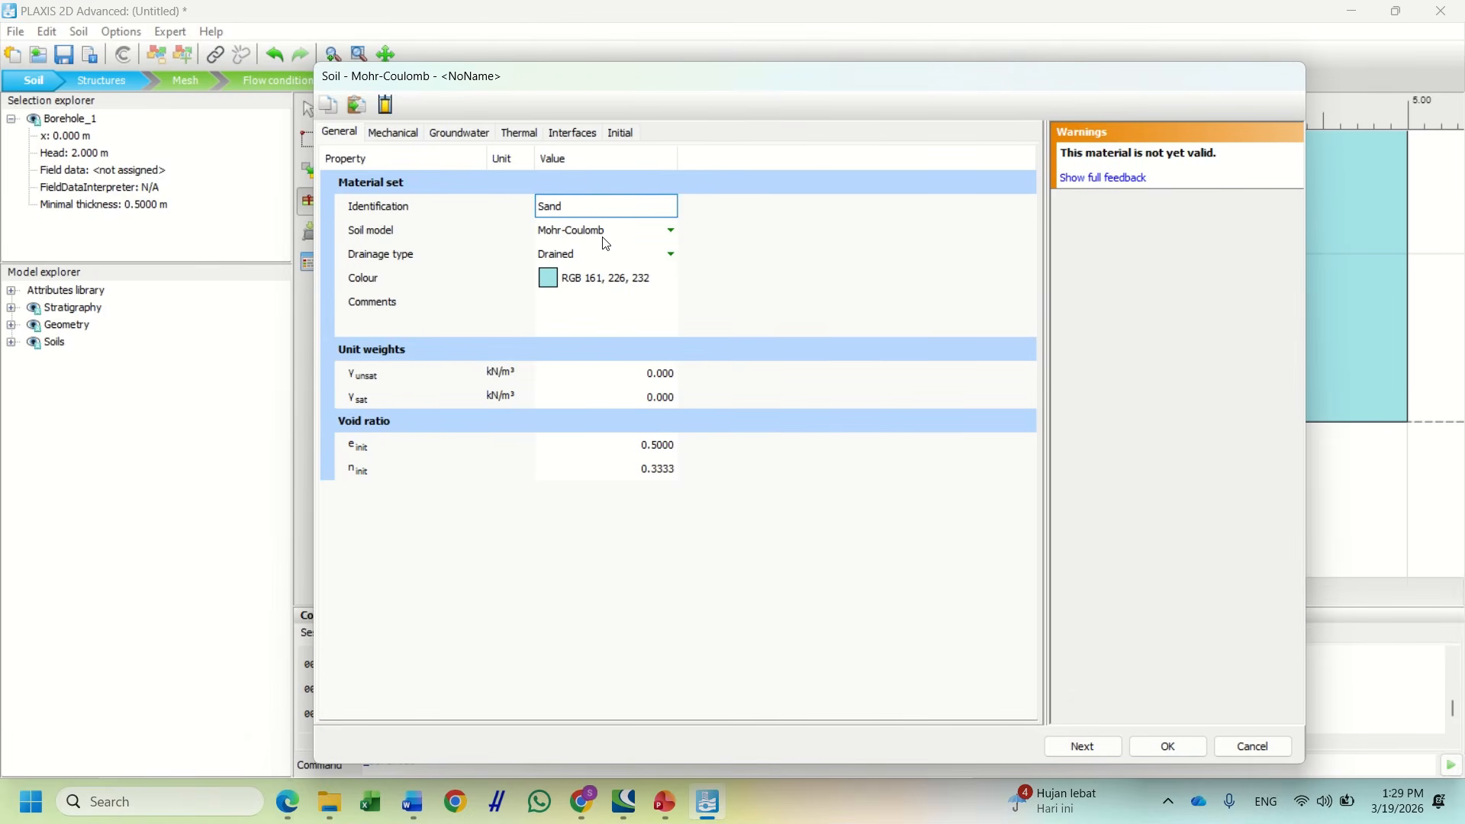
left_click(633, 263)
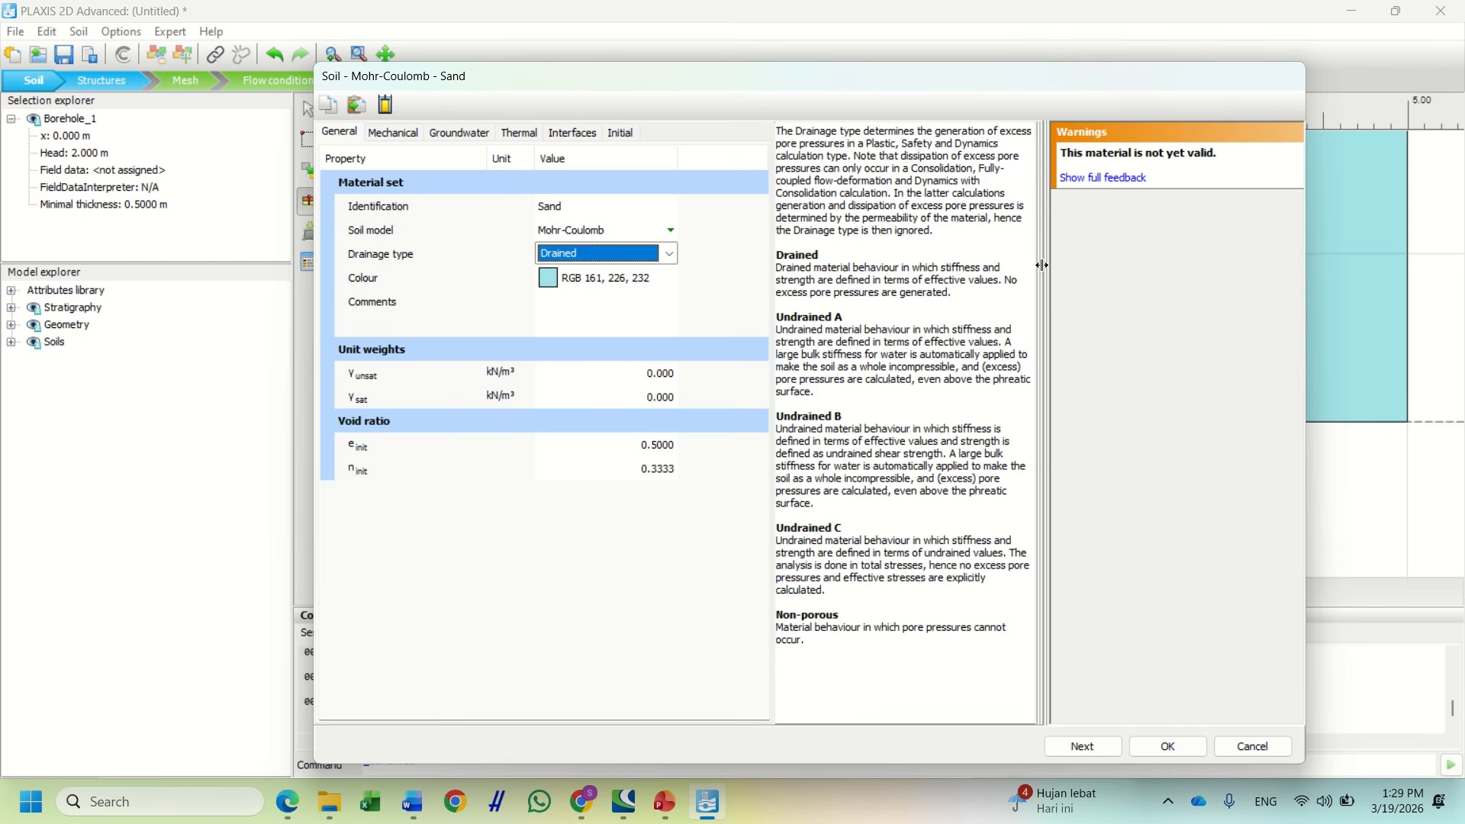
left_click_drag(1045, 265, 1133, 270)
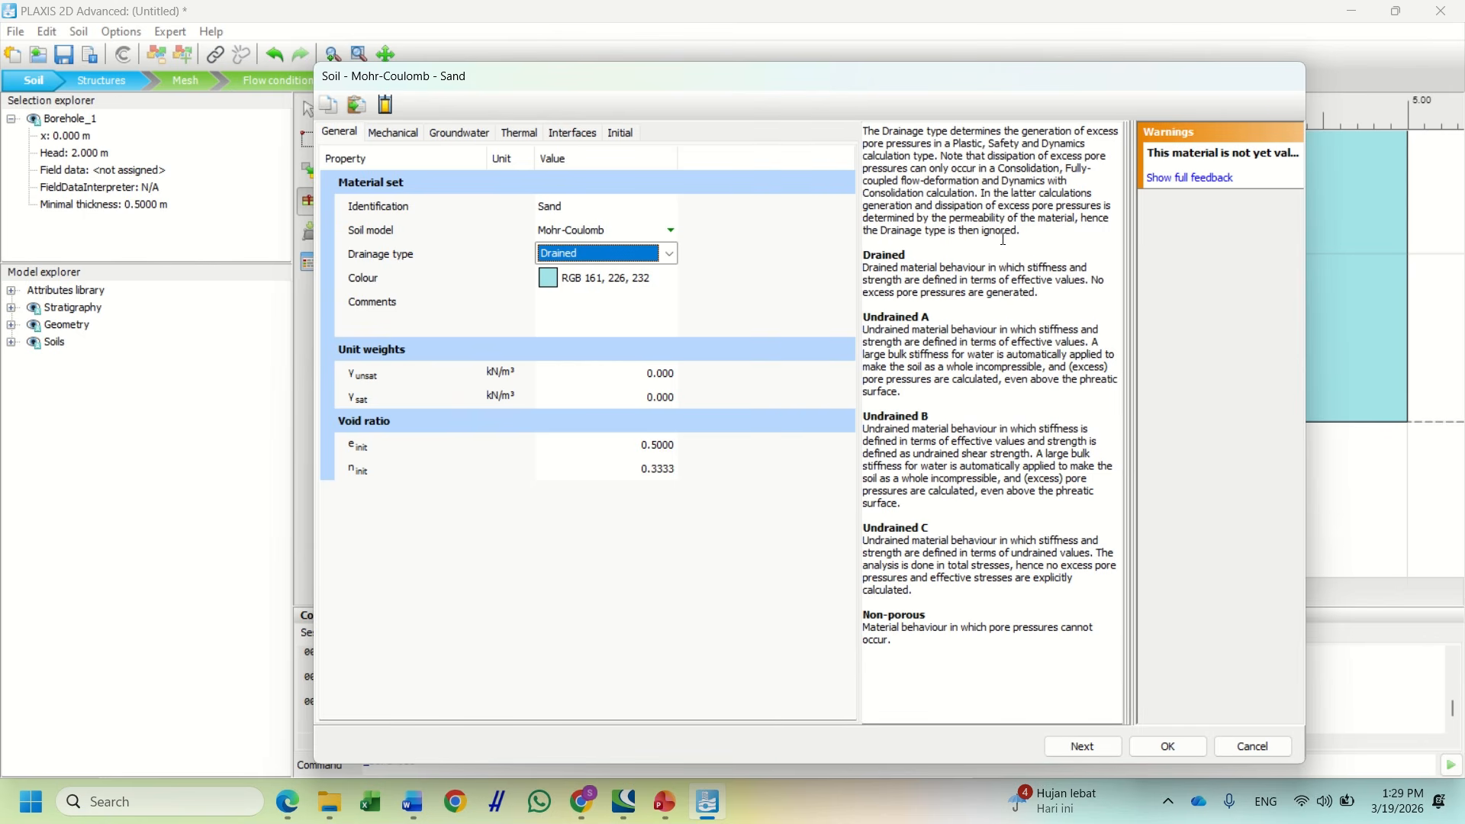
Begin editing Sand's unsaturated unit weight after checking the Word property table
left_click(667, 382)
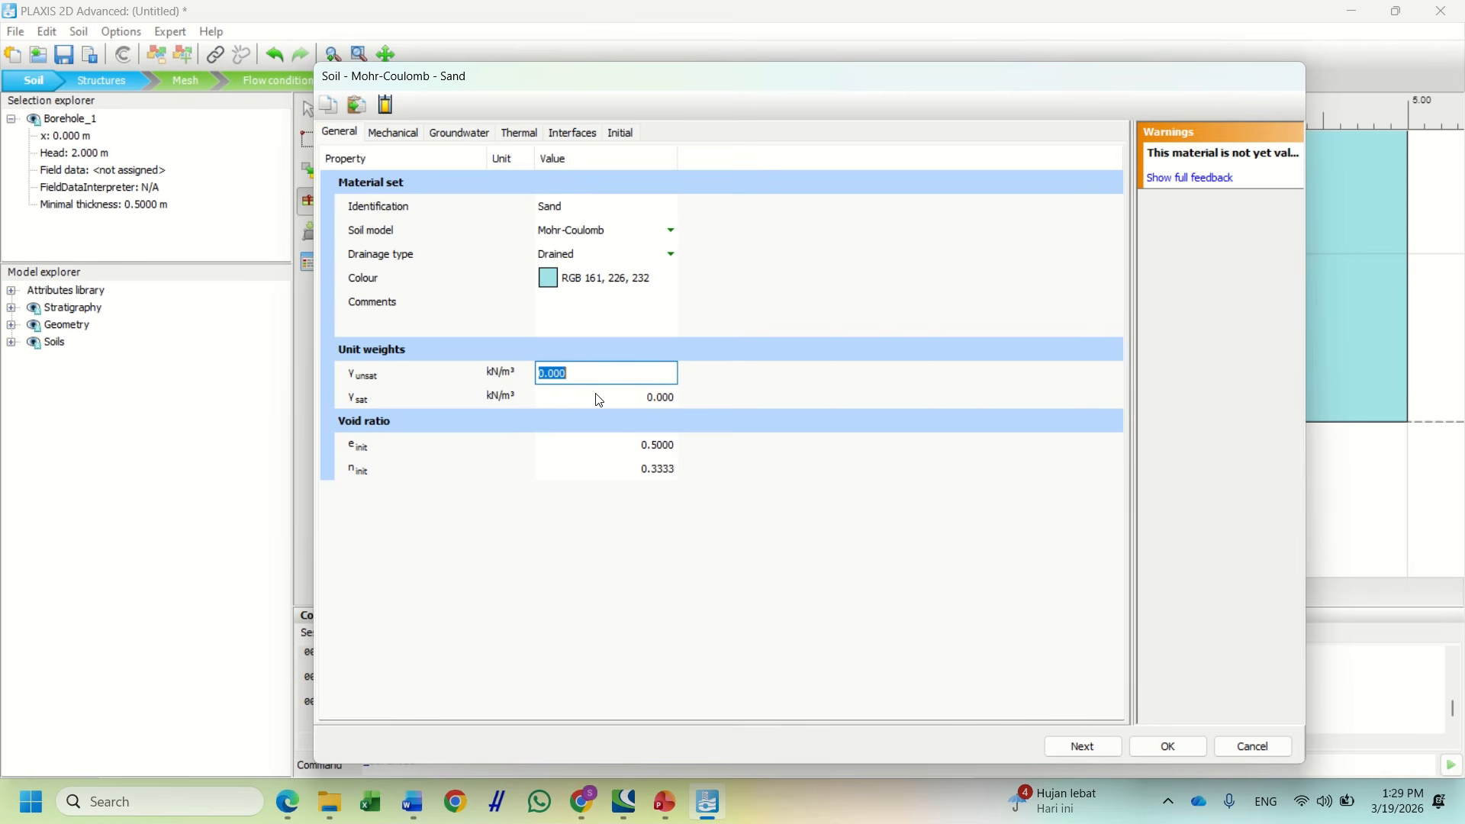
left_click(412, 802)
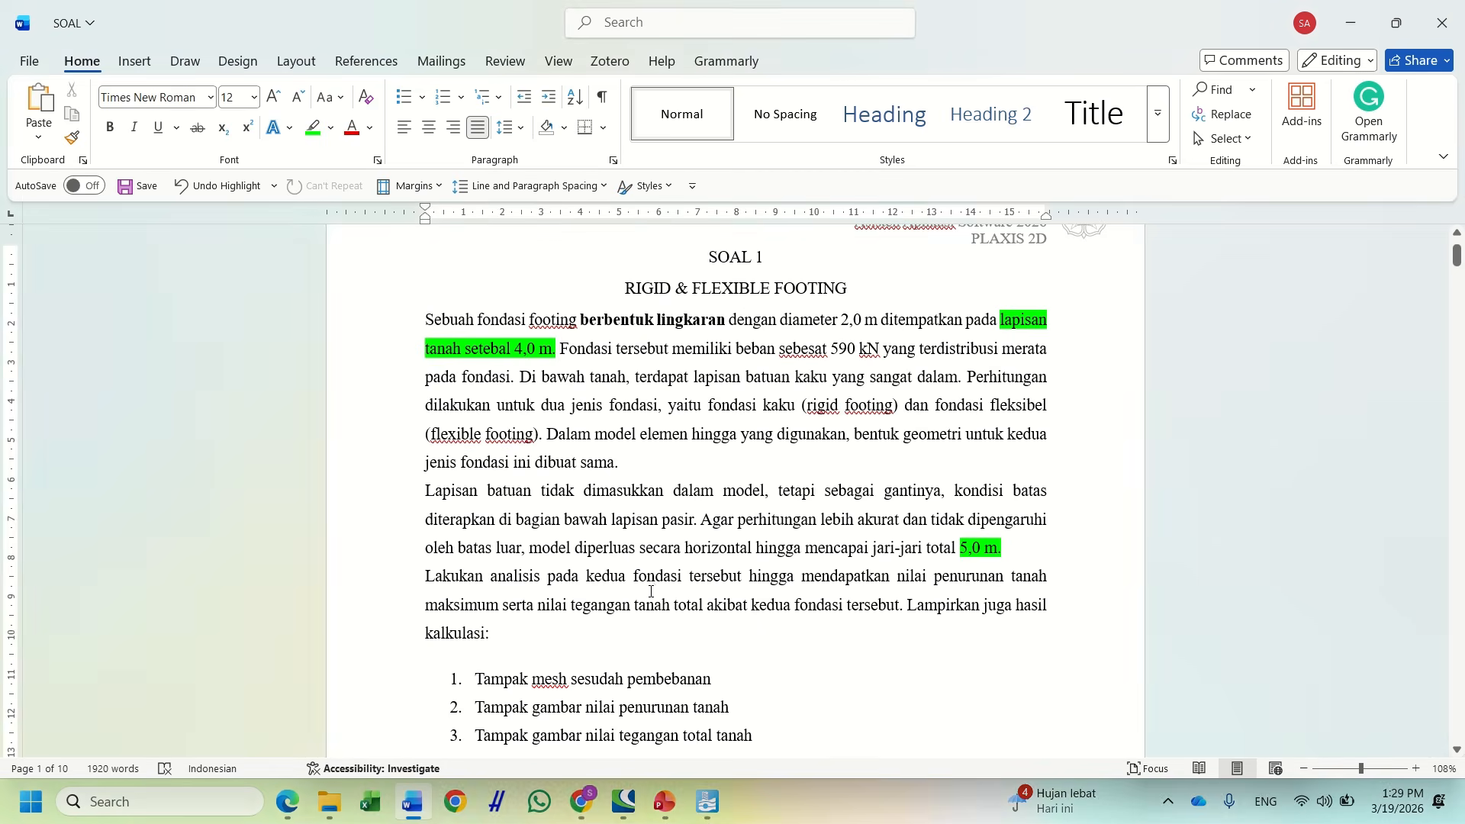
scroll(651, 591, "down", 6)
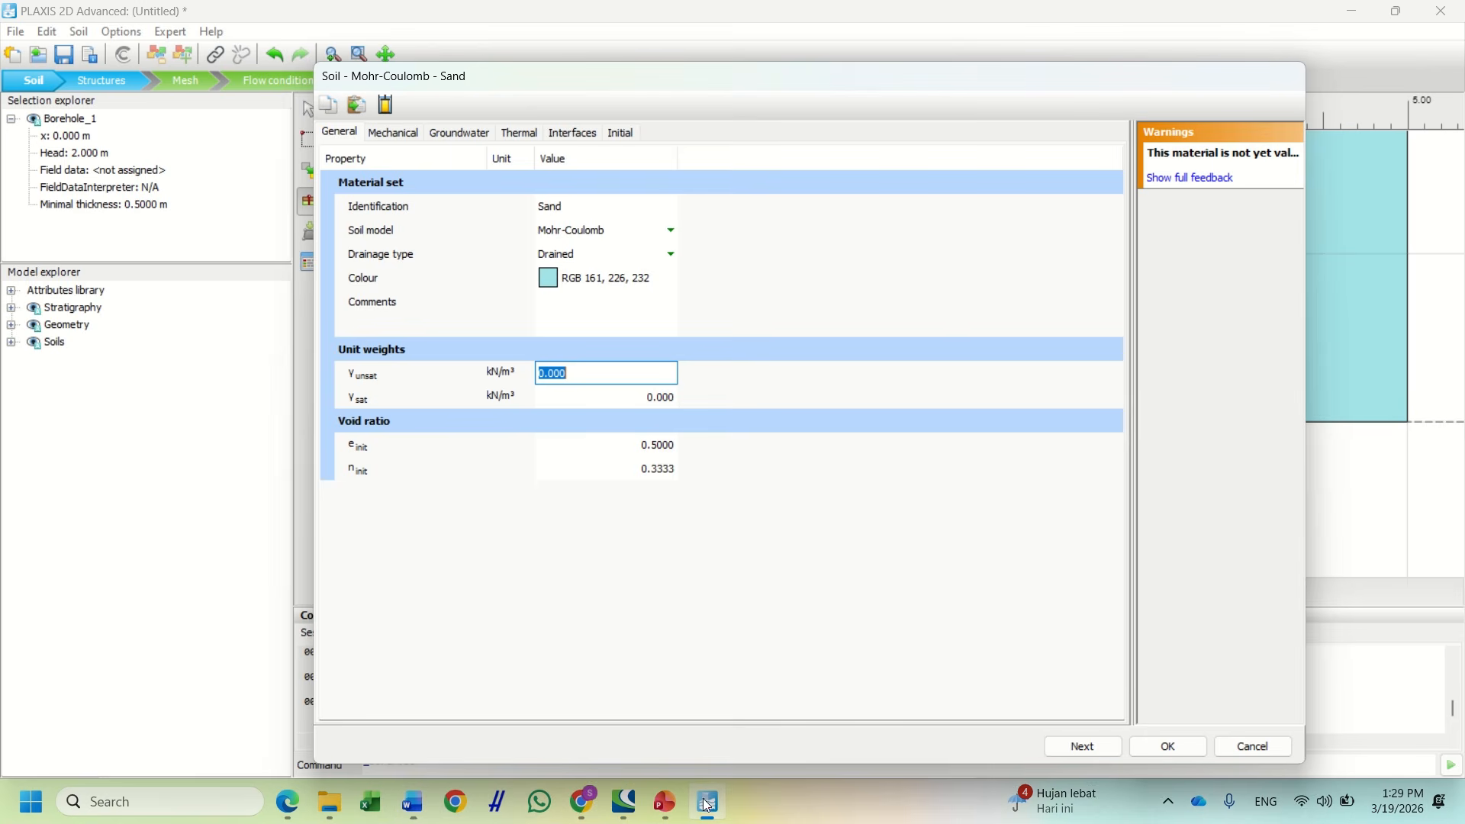
left_click(707, 801)
Give Sand γunsat 17 and γsat 20, checking the void ratio against the Word table
type("17")
key("Tab")
type("2")
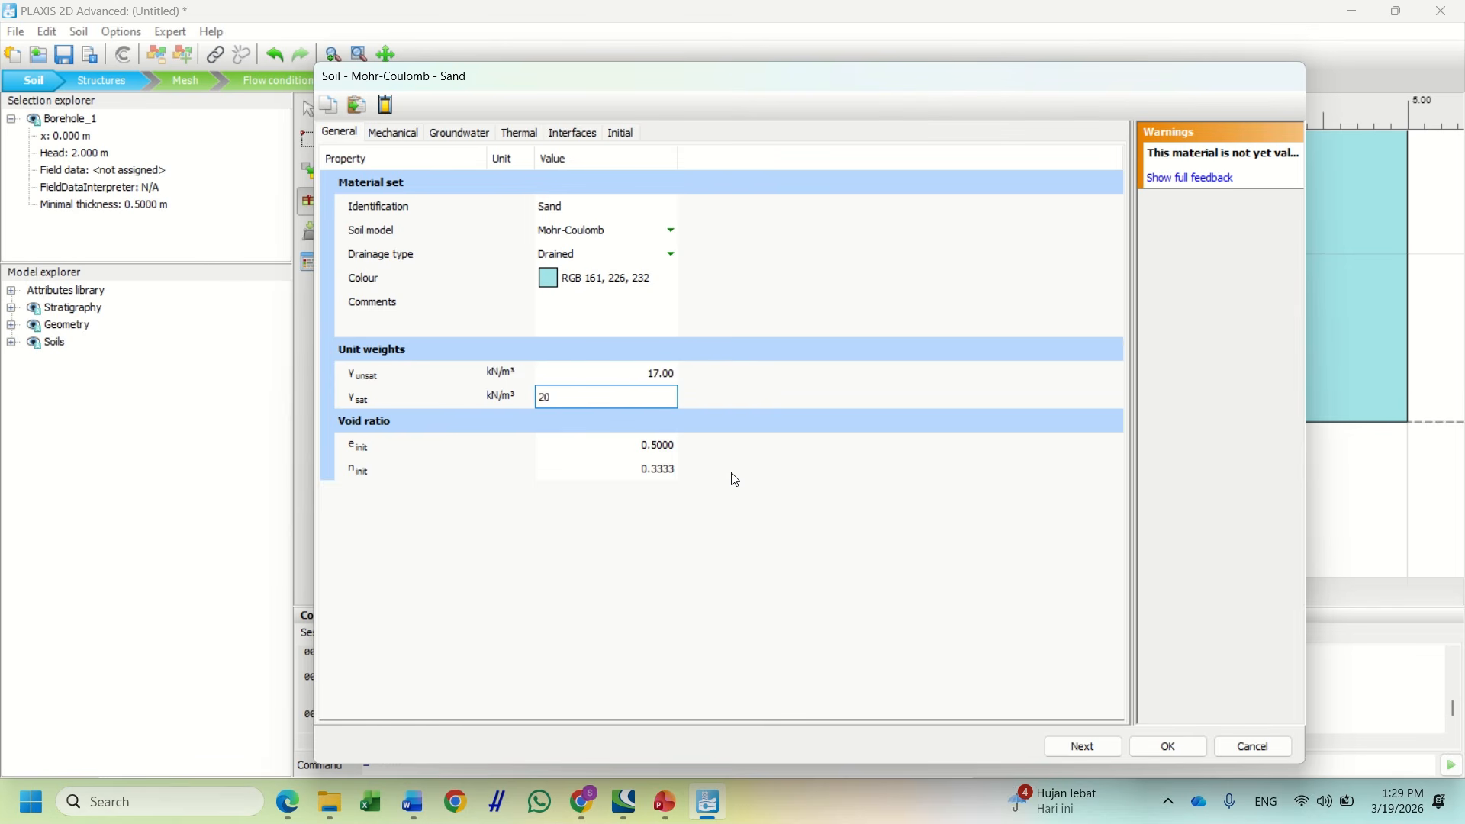
left_click(729, 473)
left_click(669, 446)
left_click(678, 516)
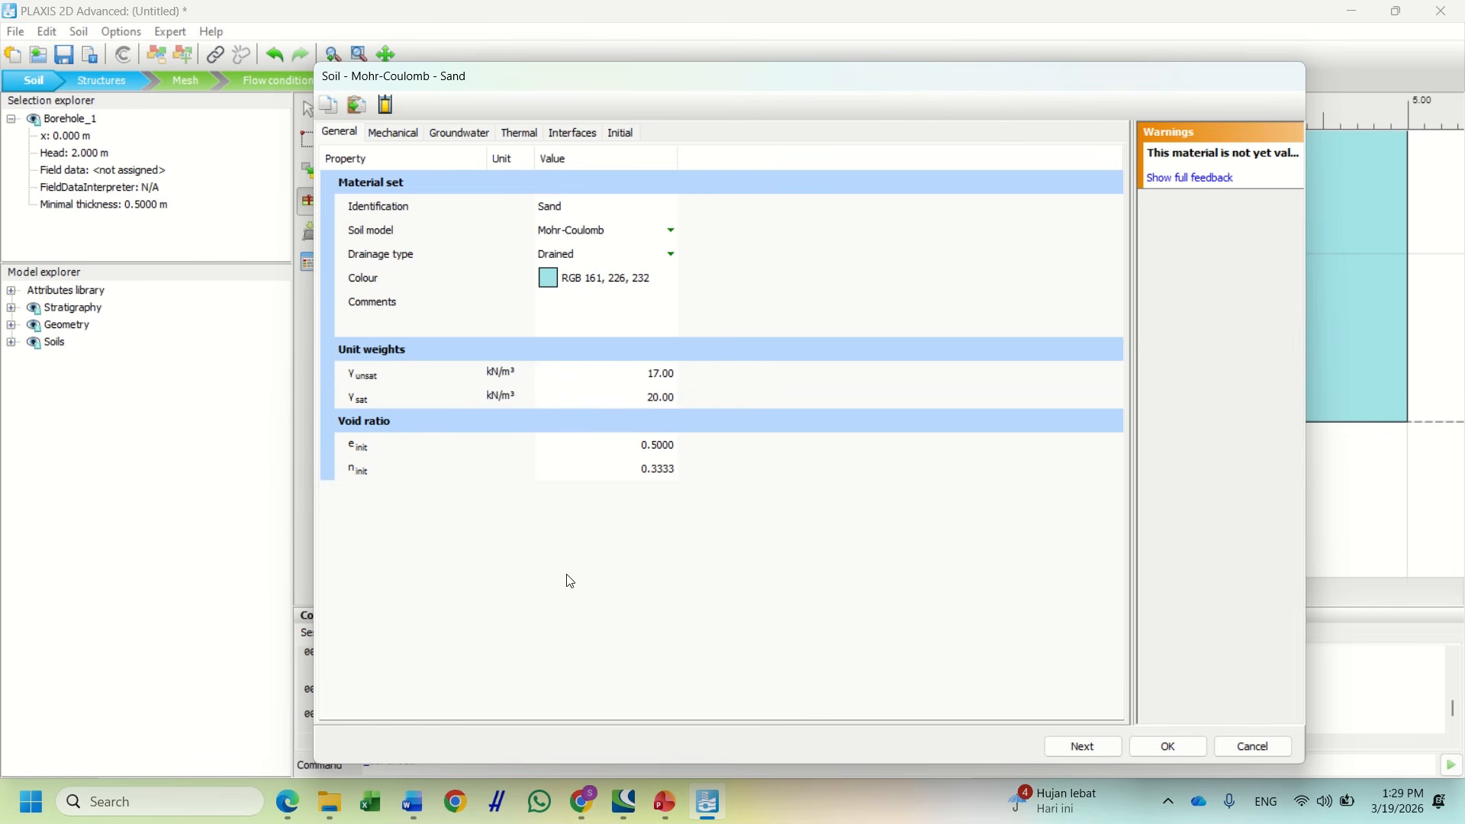
left_click(400, 817)
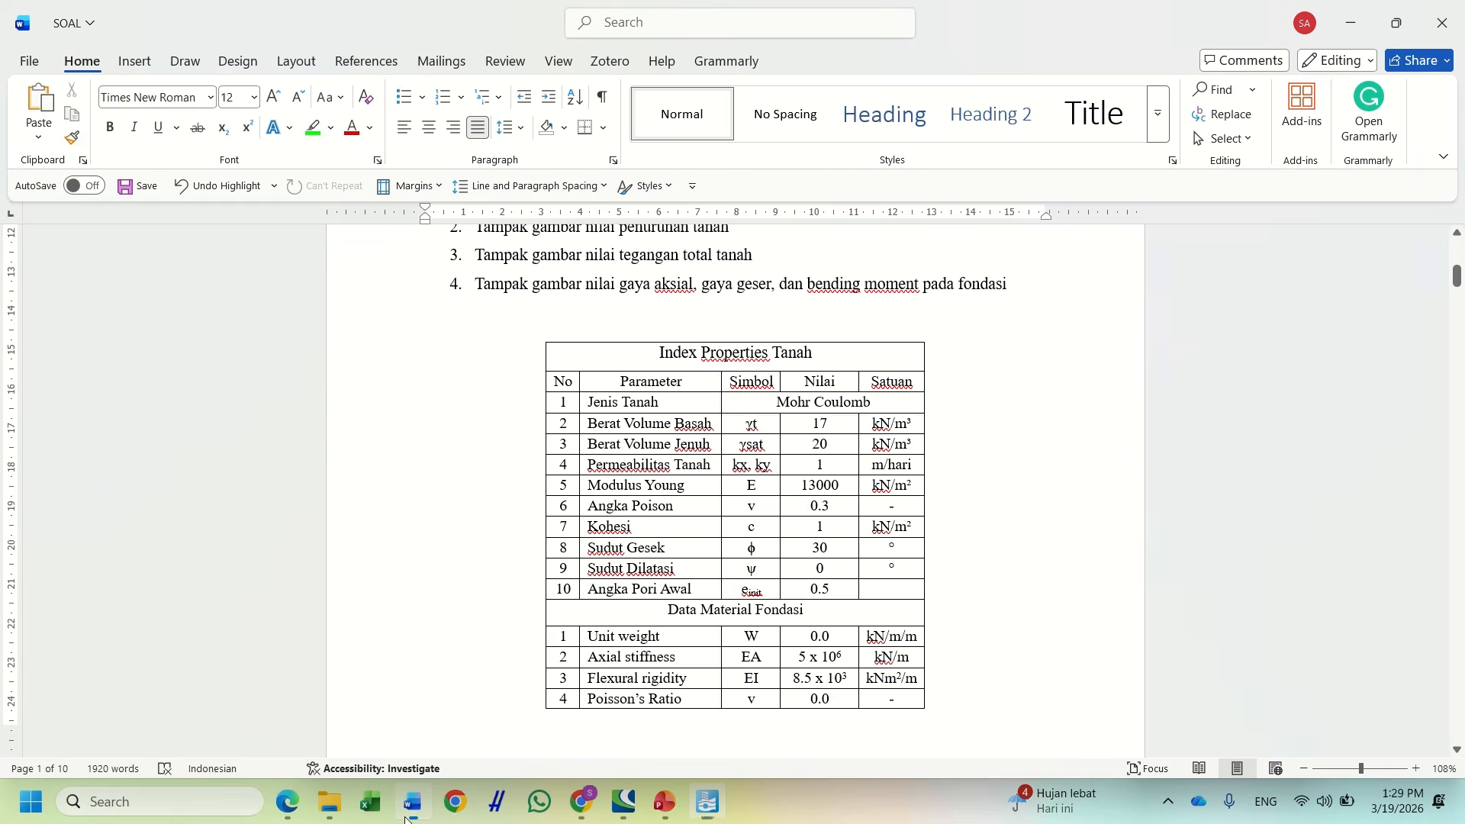
left_click(834, 587)
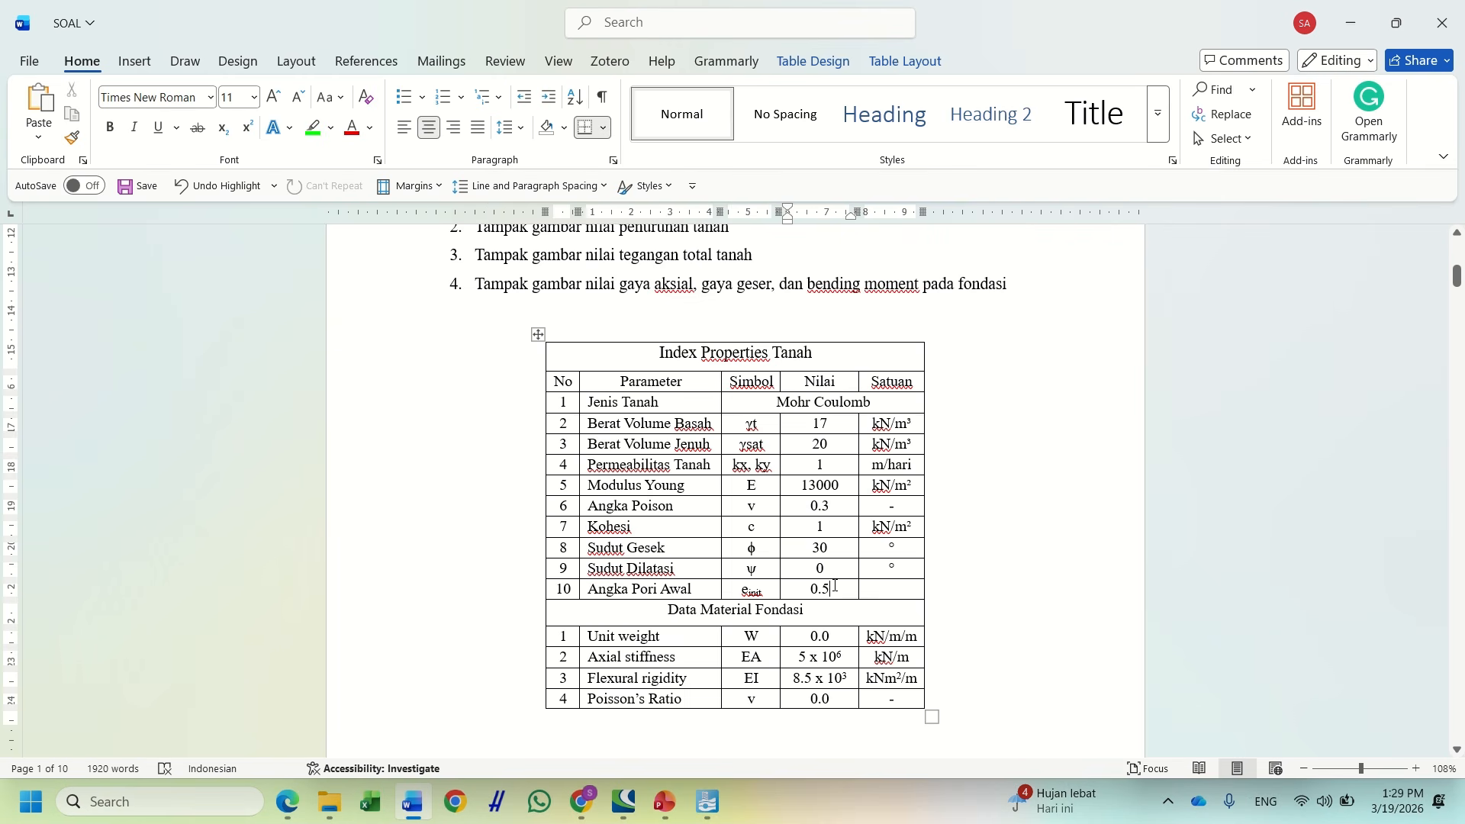
left_click(708, 802)
Set Sand's Young's modulus to 13000 kN/m² and Poisson's ratio to 0.3
left_click(405, 133)
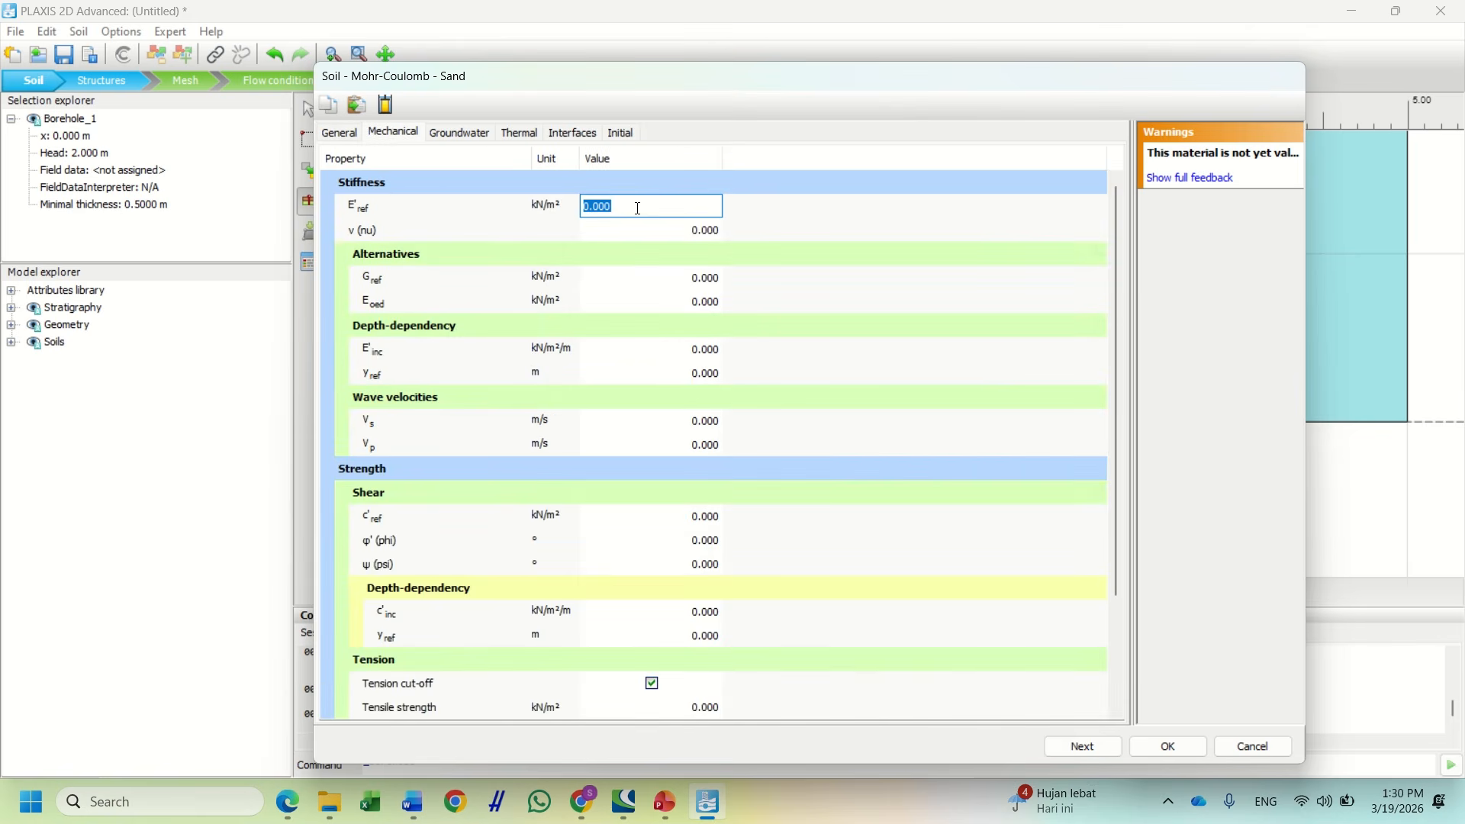
type("13000")
key("Tab")
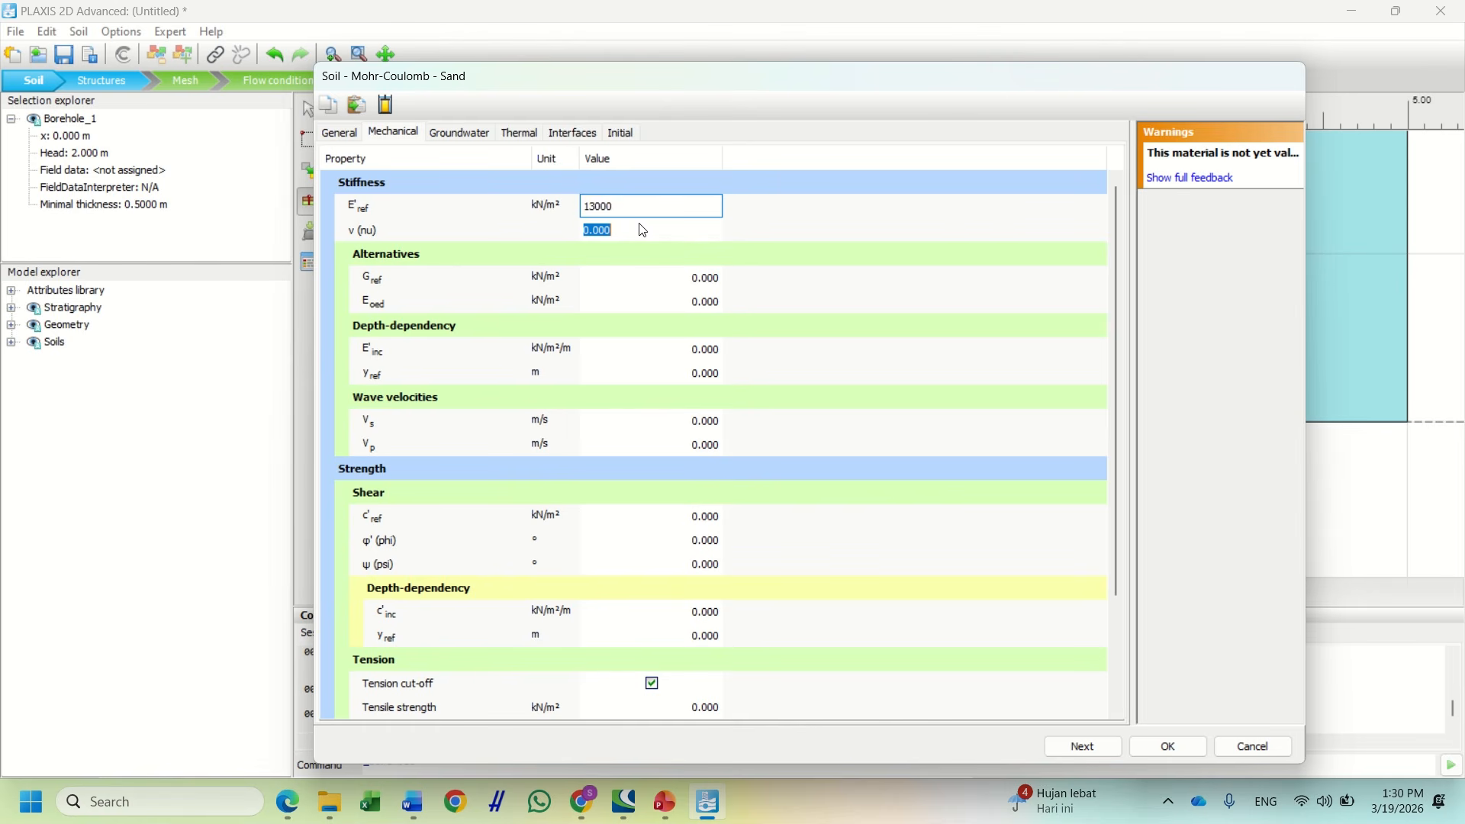
type("0.3")
left_click(413, 802)
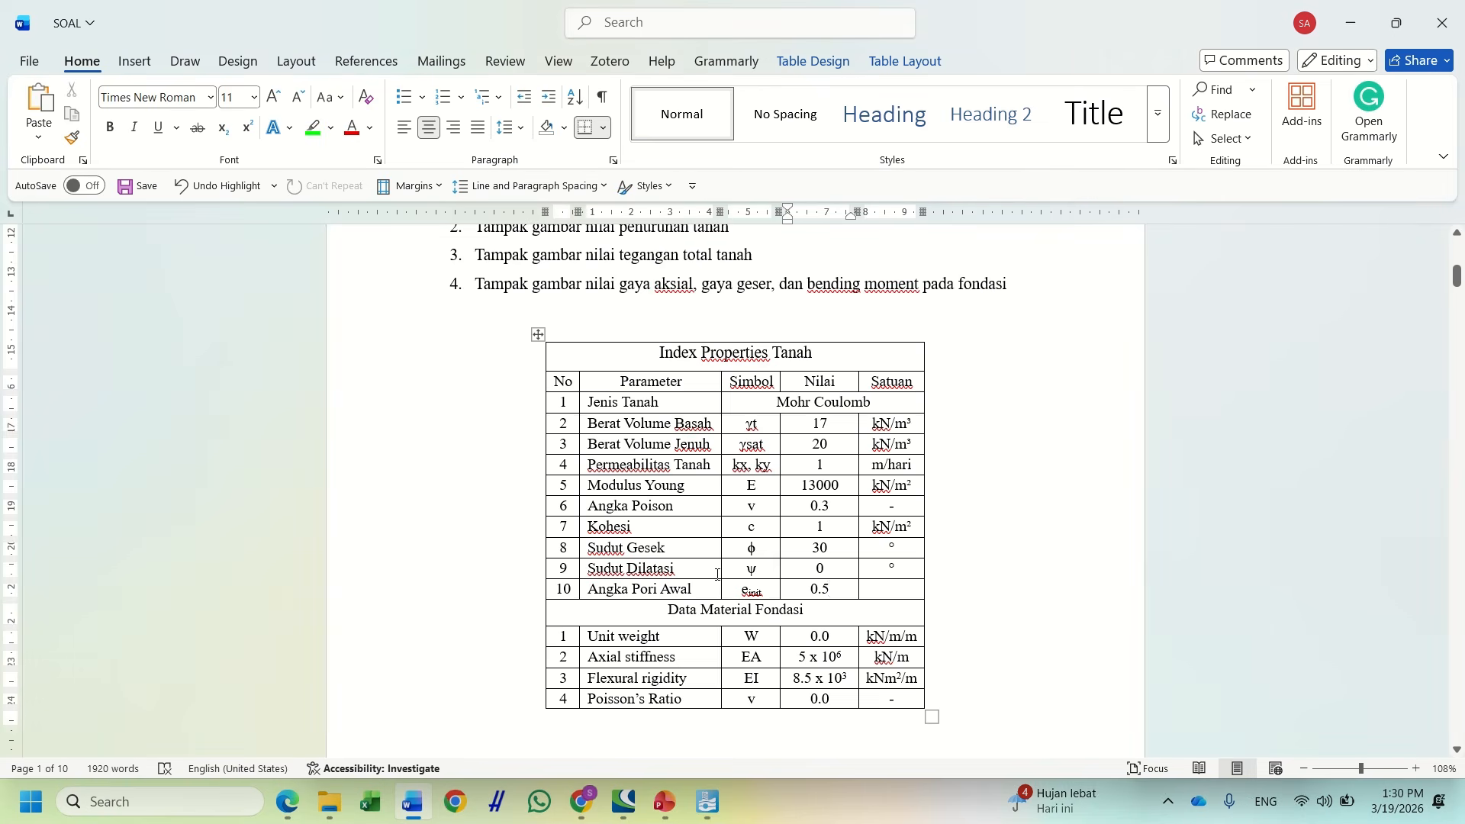
left_click(707, 802)
type("0")
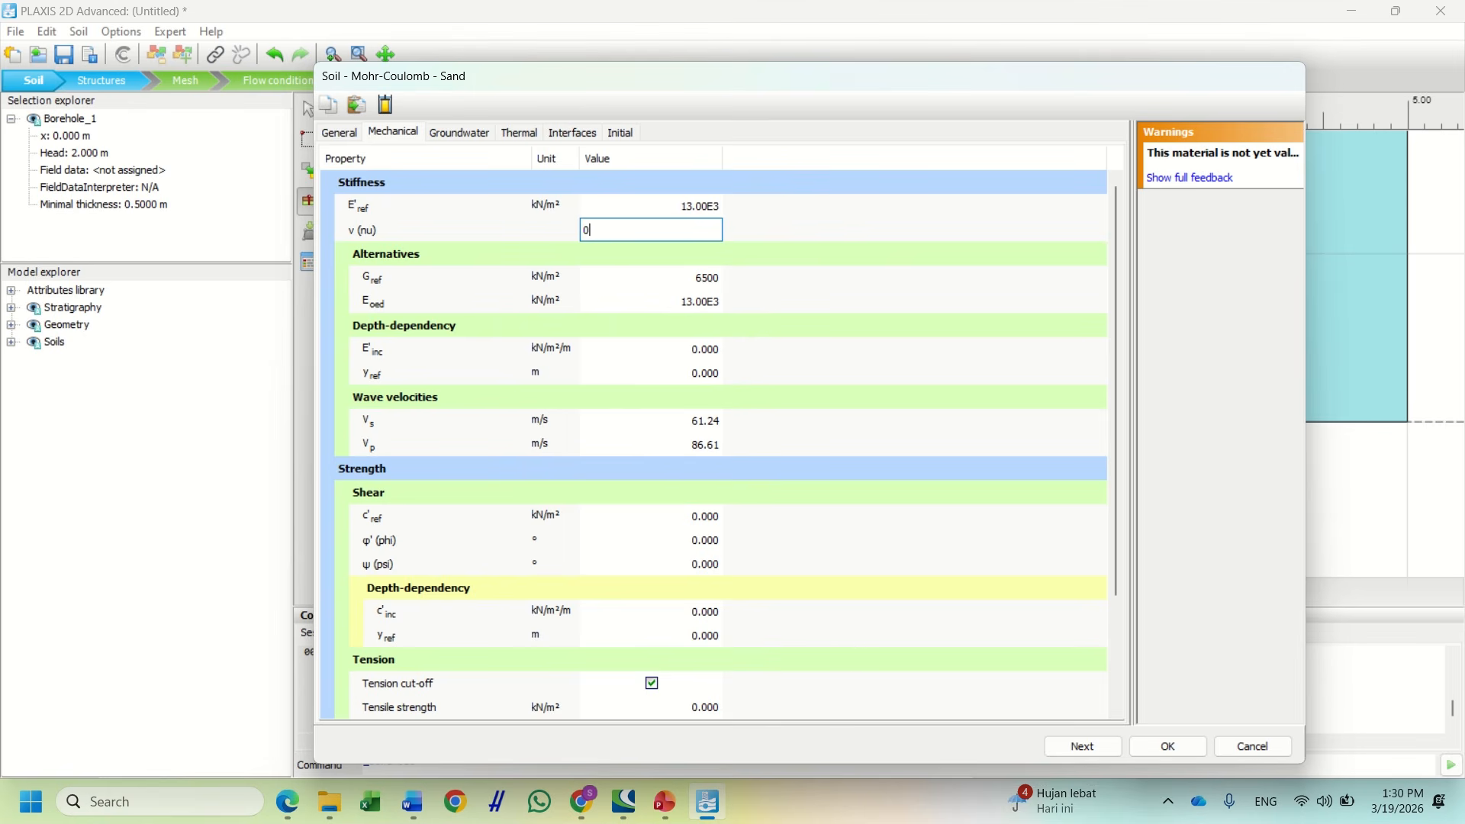
type(".3")
key("Return")
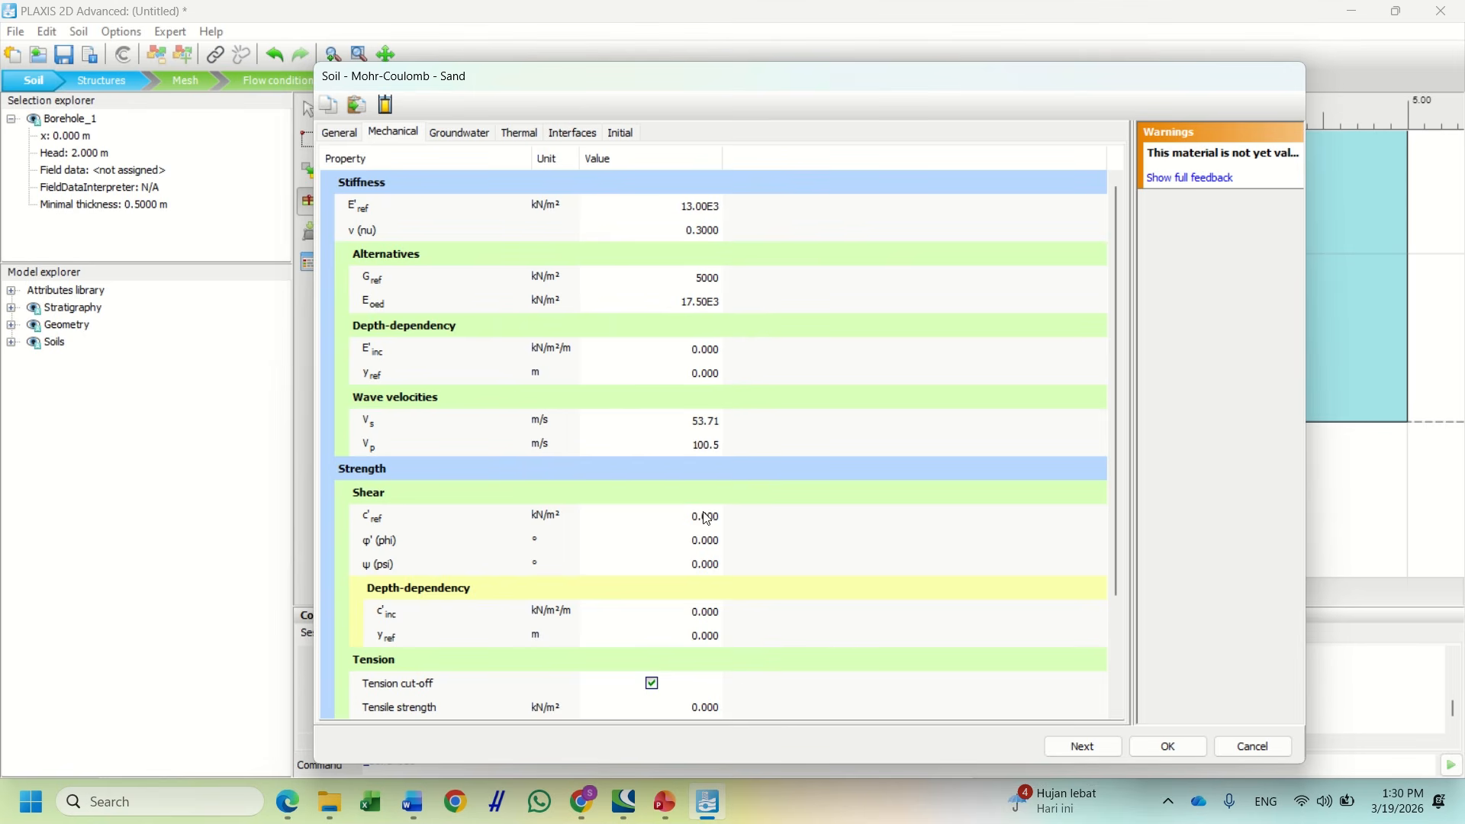
Set Sand's cohesion to 1 kN/m² and friction angle to 30°
left_click(707, 518)
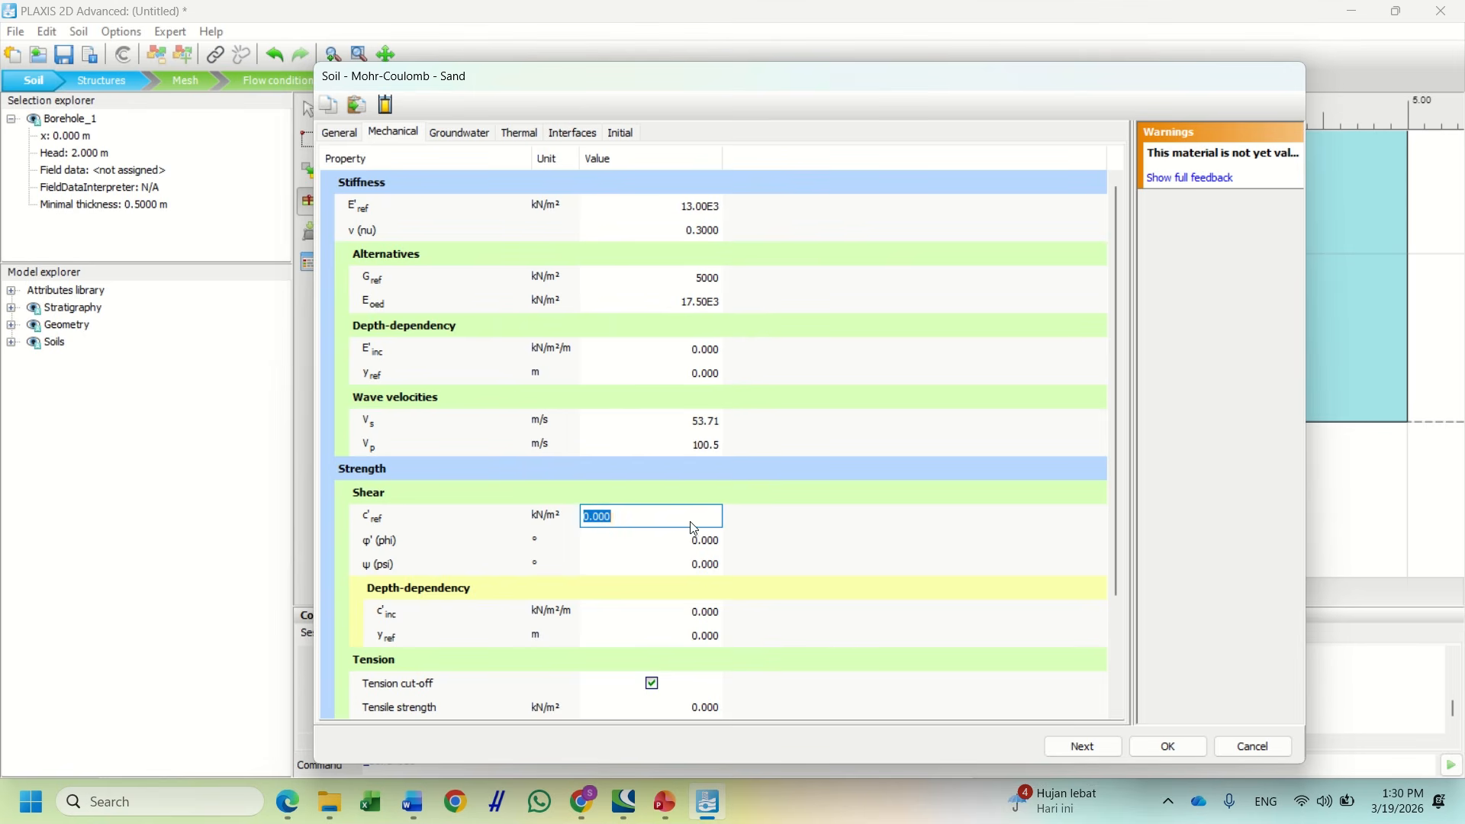
left_click(413, 802)
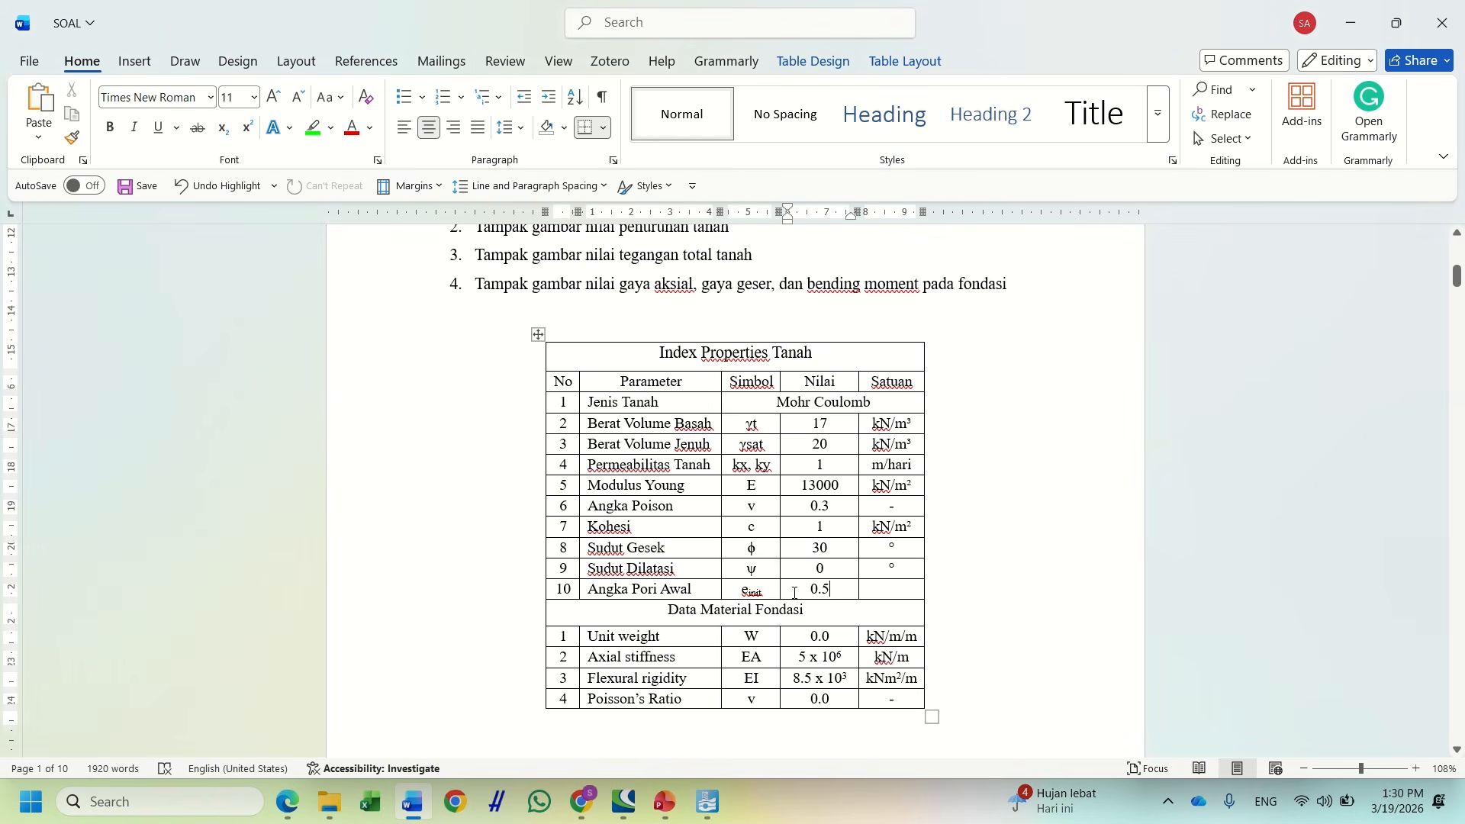
left_click(708, 802)
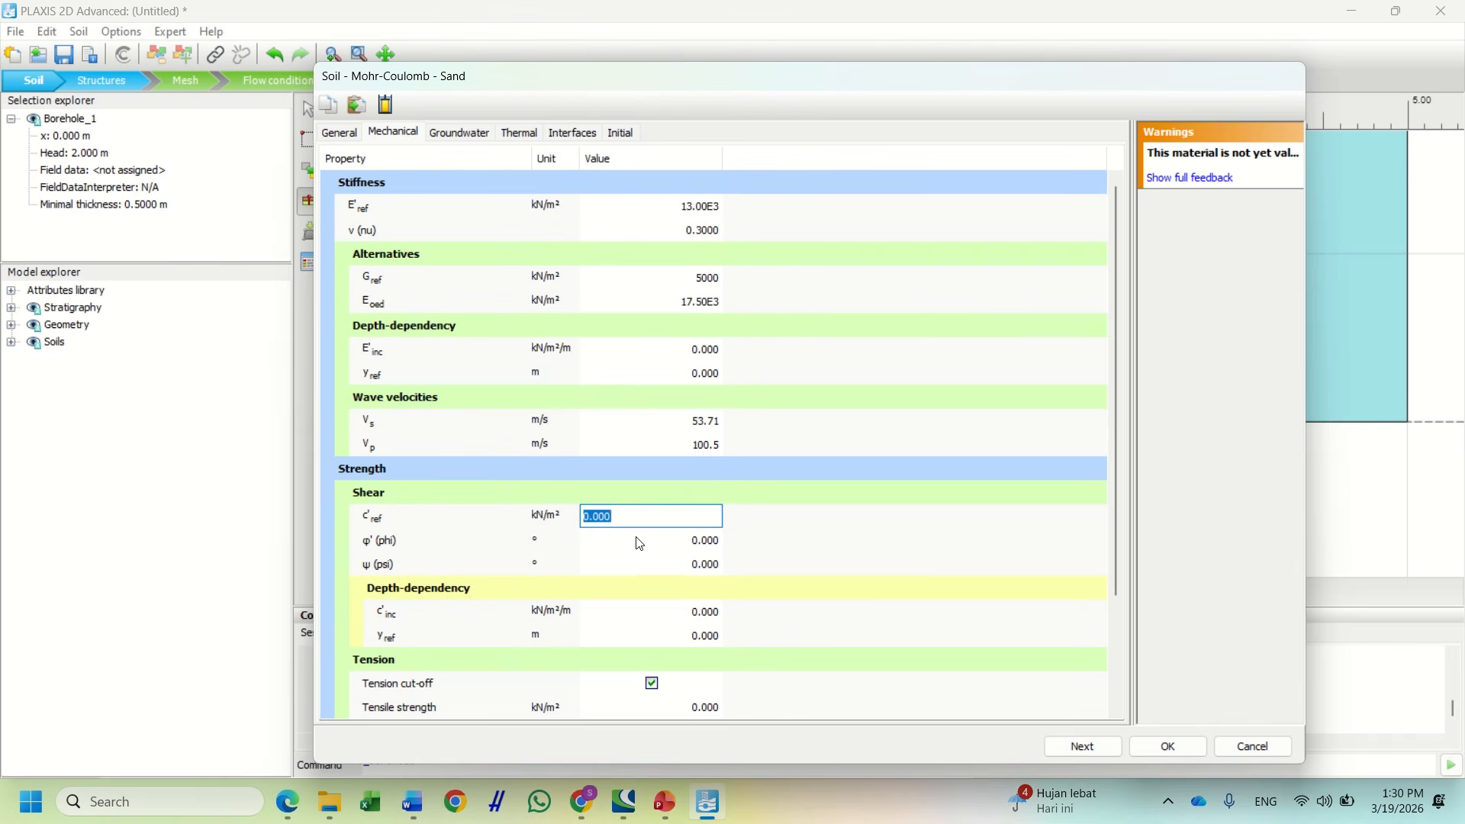
type("1")
left_click(693, 544)
type("30")
key("Return")
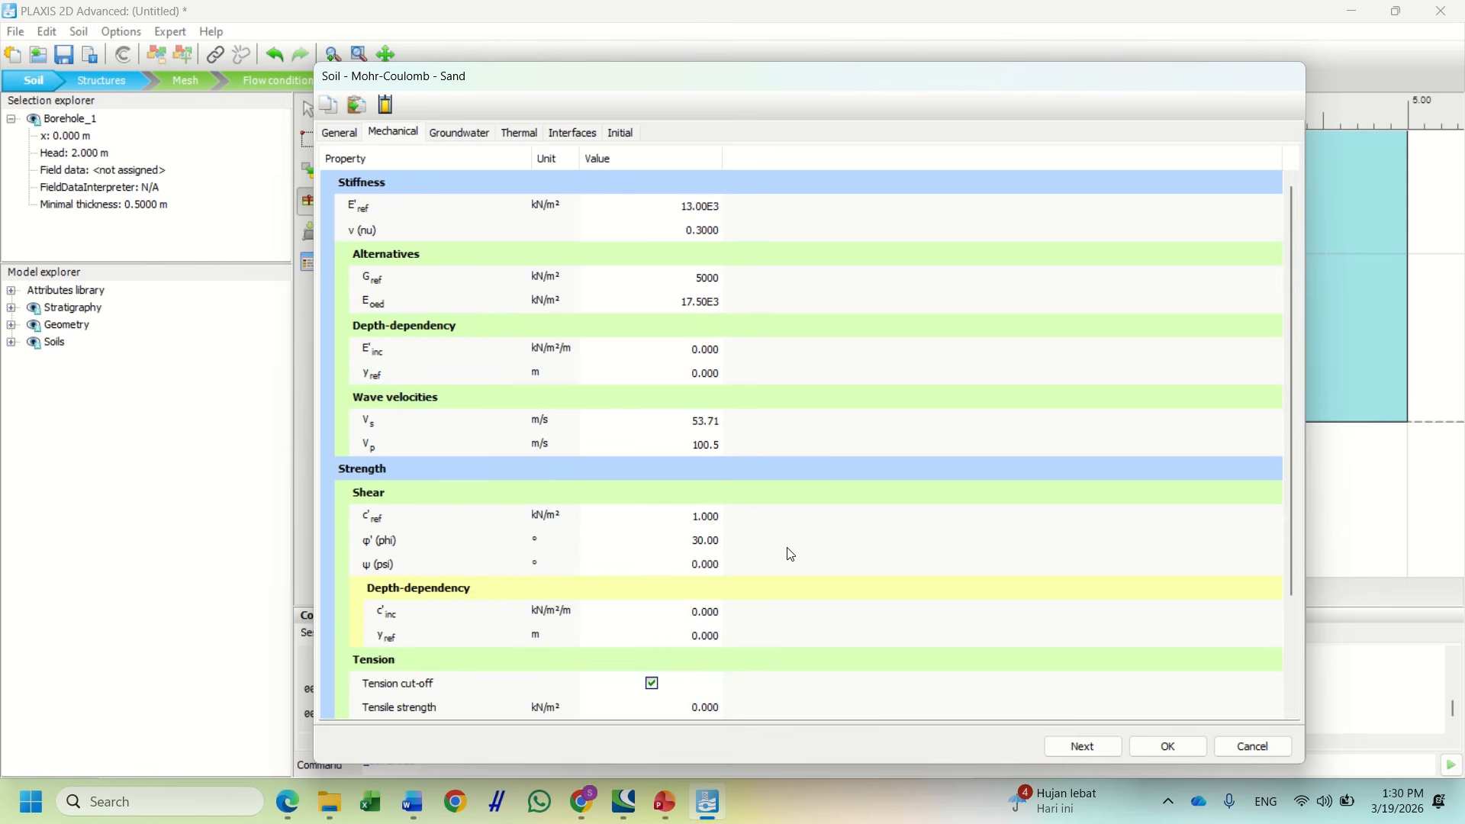
scroll(715, 594, "down", 3)
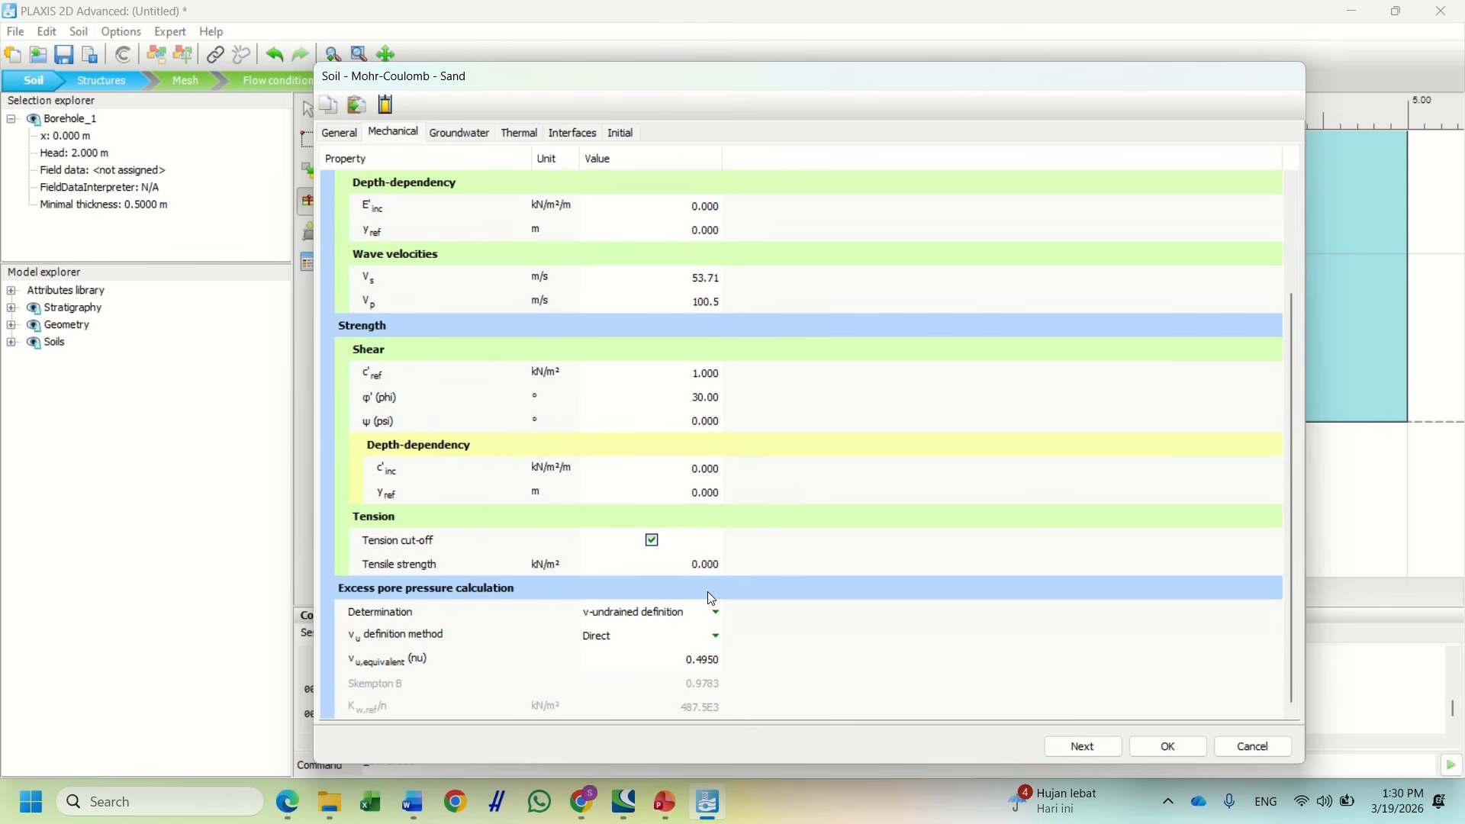
scroll(708, 595, "up", 3)
Set permeabilities kx and ky to 1 m/day, review the remaining tabs, and save Sand
left_click(491, 136)
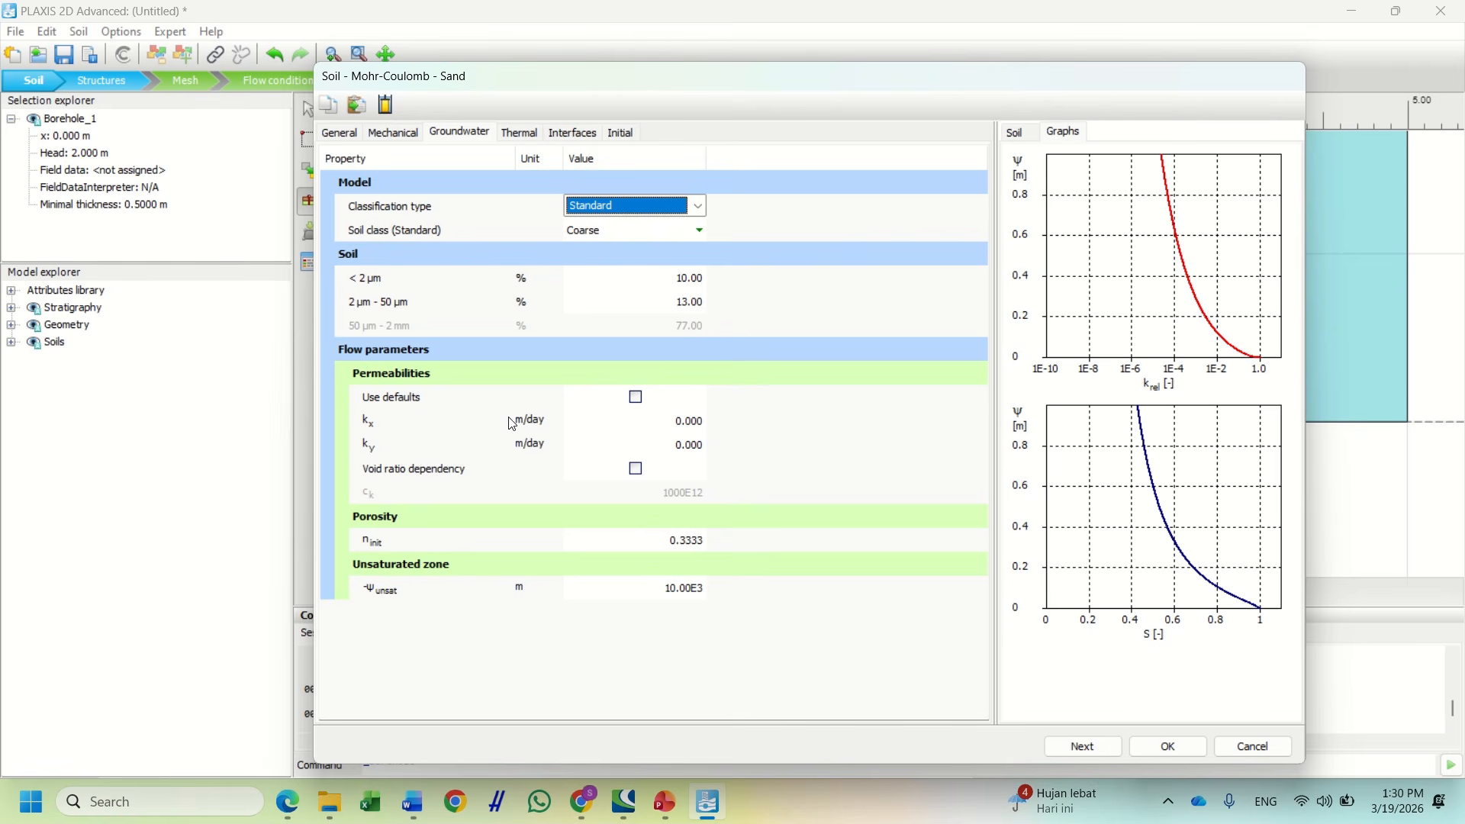
left_click(677, 424)
type("1")
left_click(679, 447)
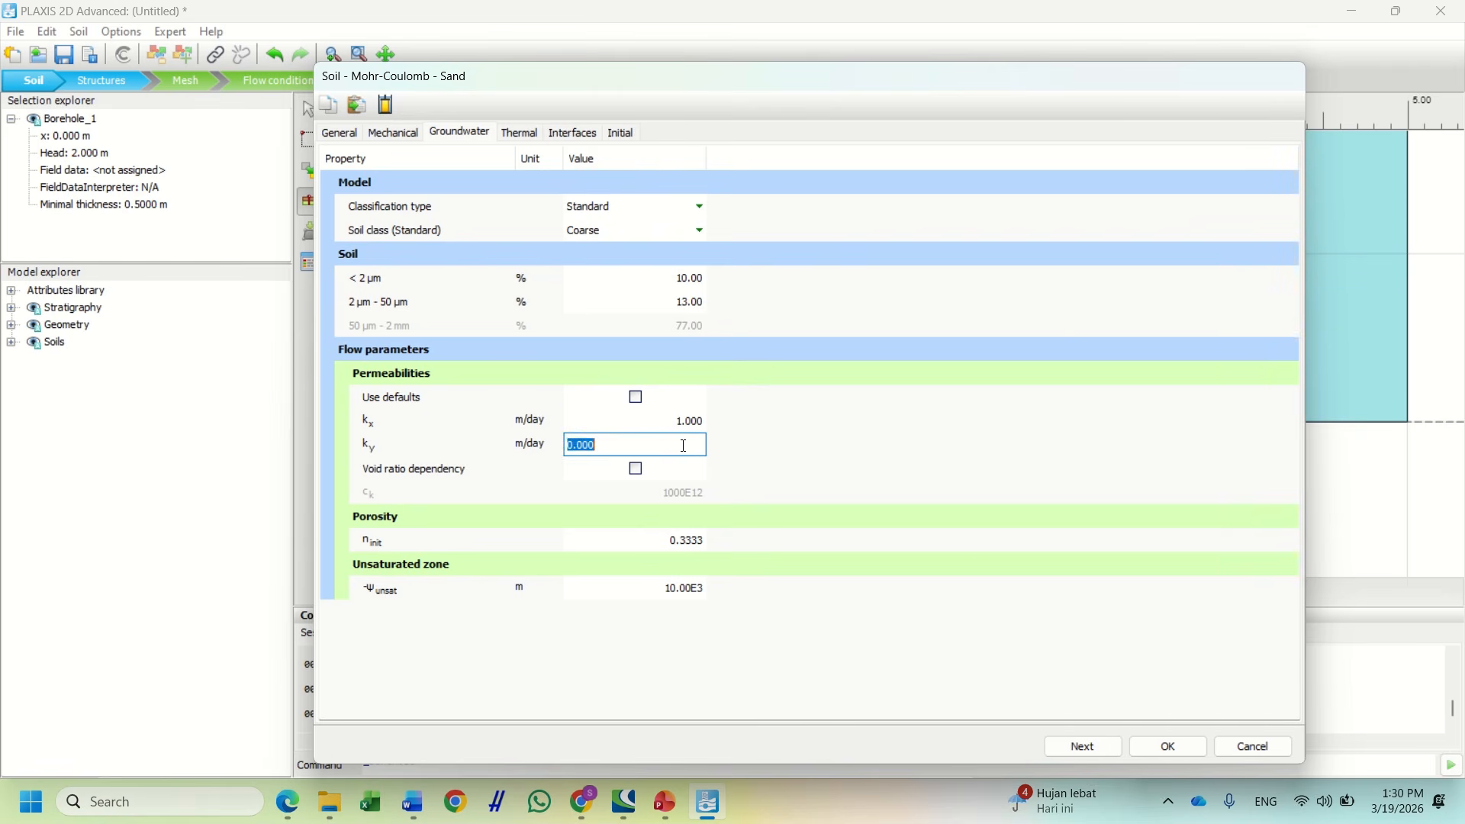
left_click(757, 452)
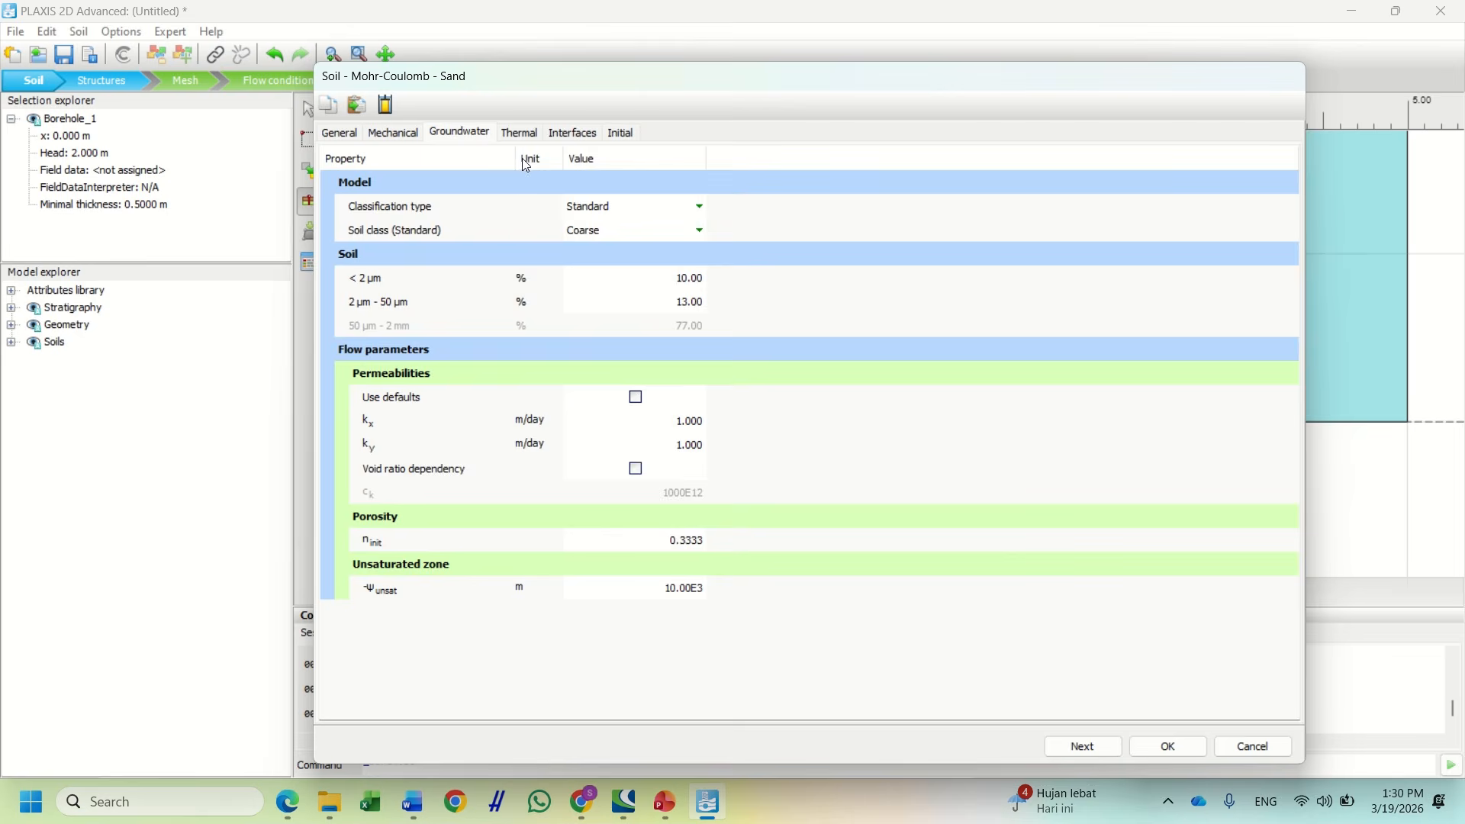
left_click(521, 135)
left_click(573, 134)
left_click(622, 134)
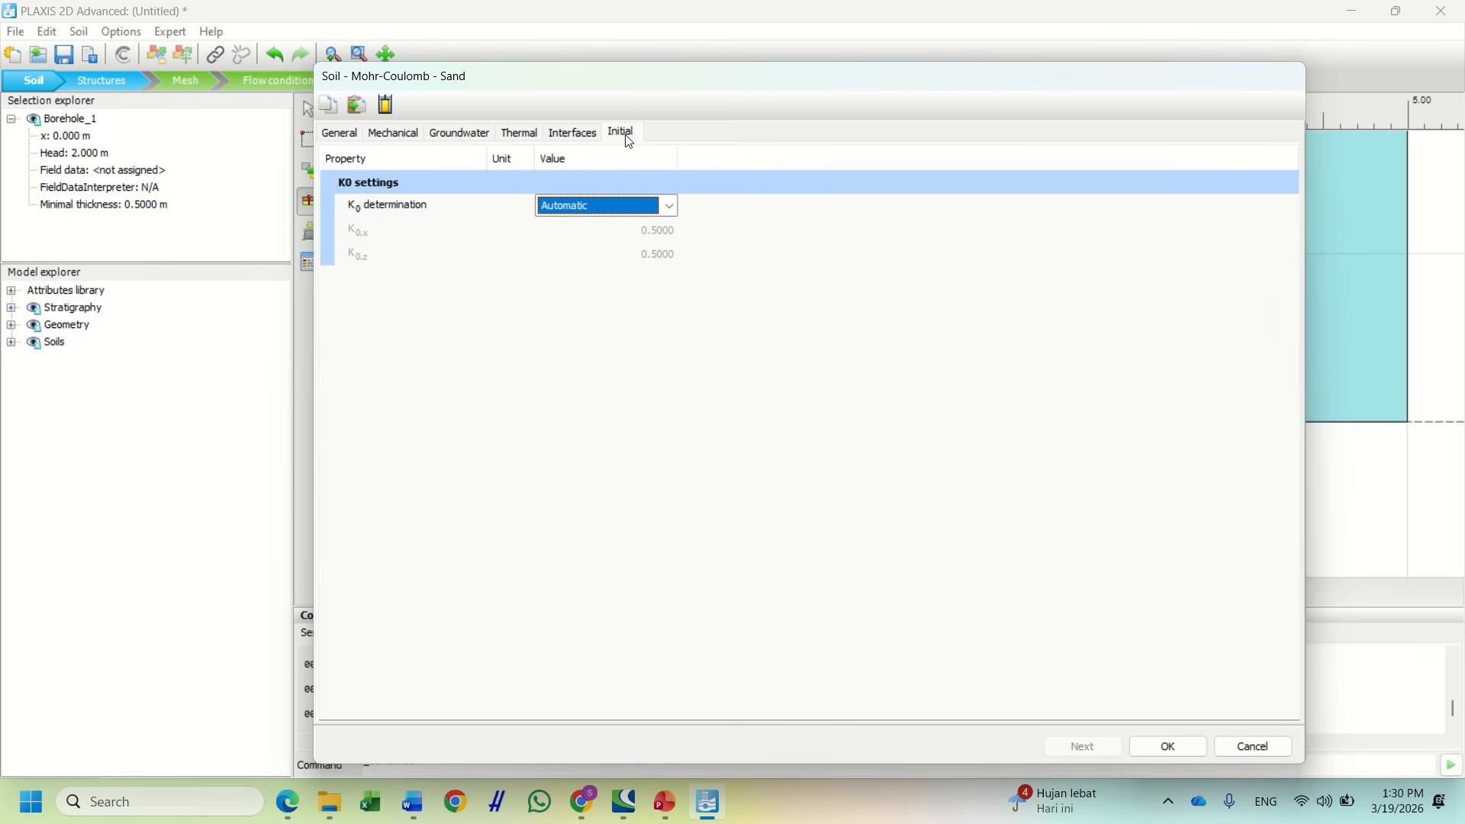
left_click(1169, 746)
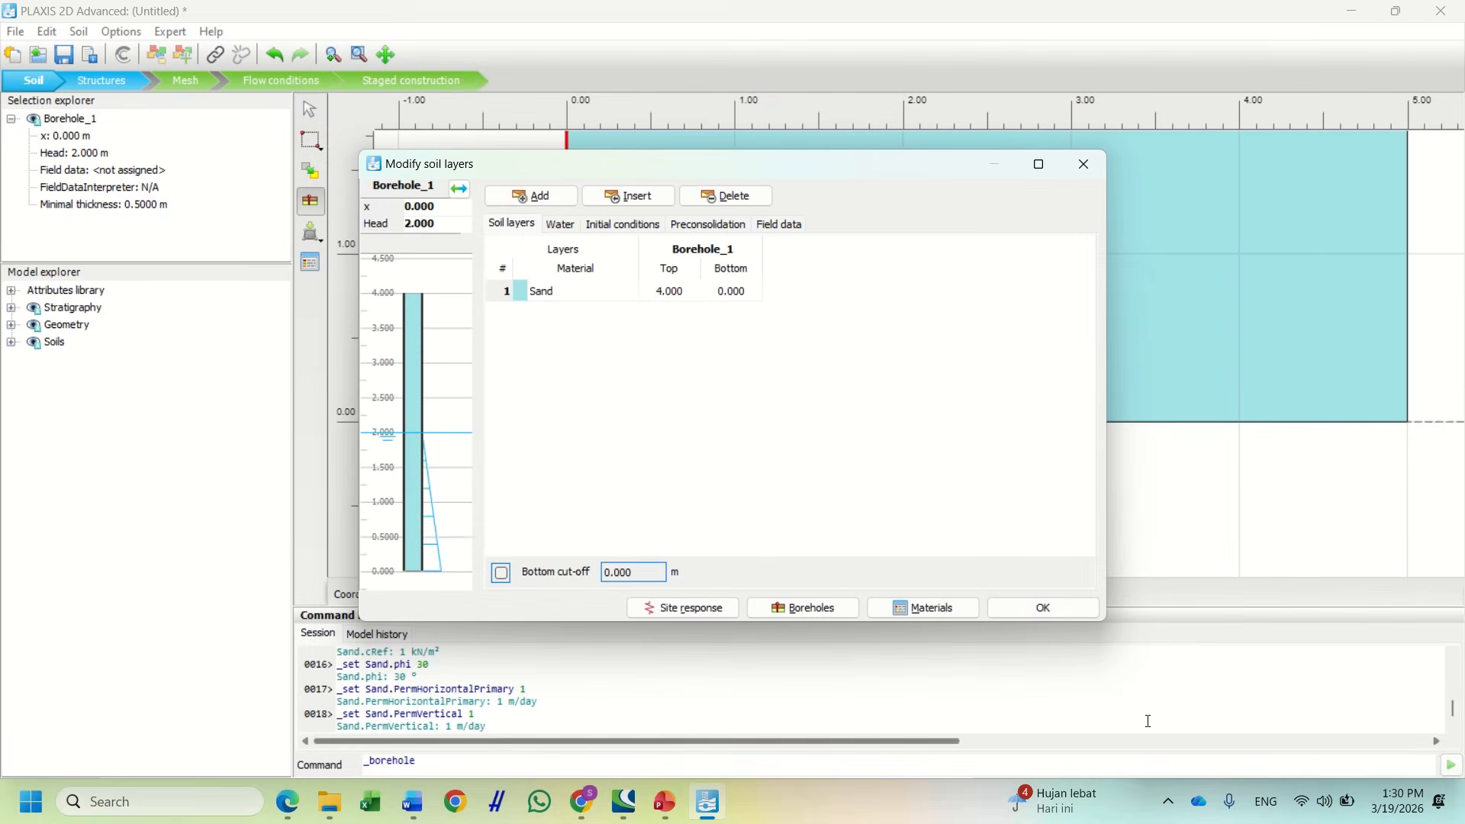
Assign Sand to the 4 m borehole layer, close Modify soil layers, and exit the borehole tool
left_click(579, 295)
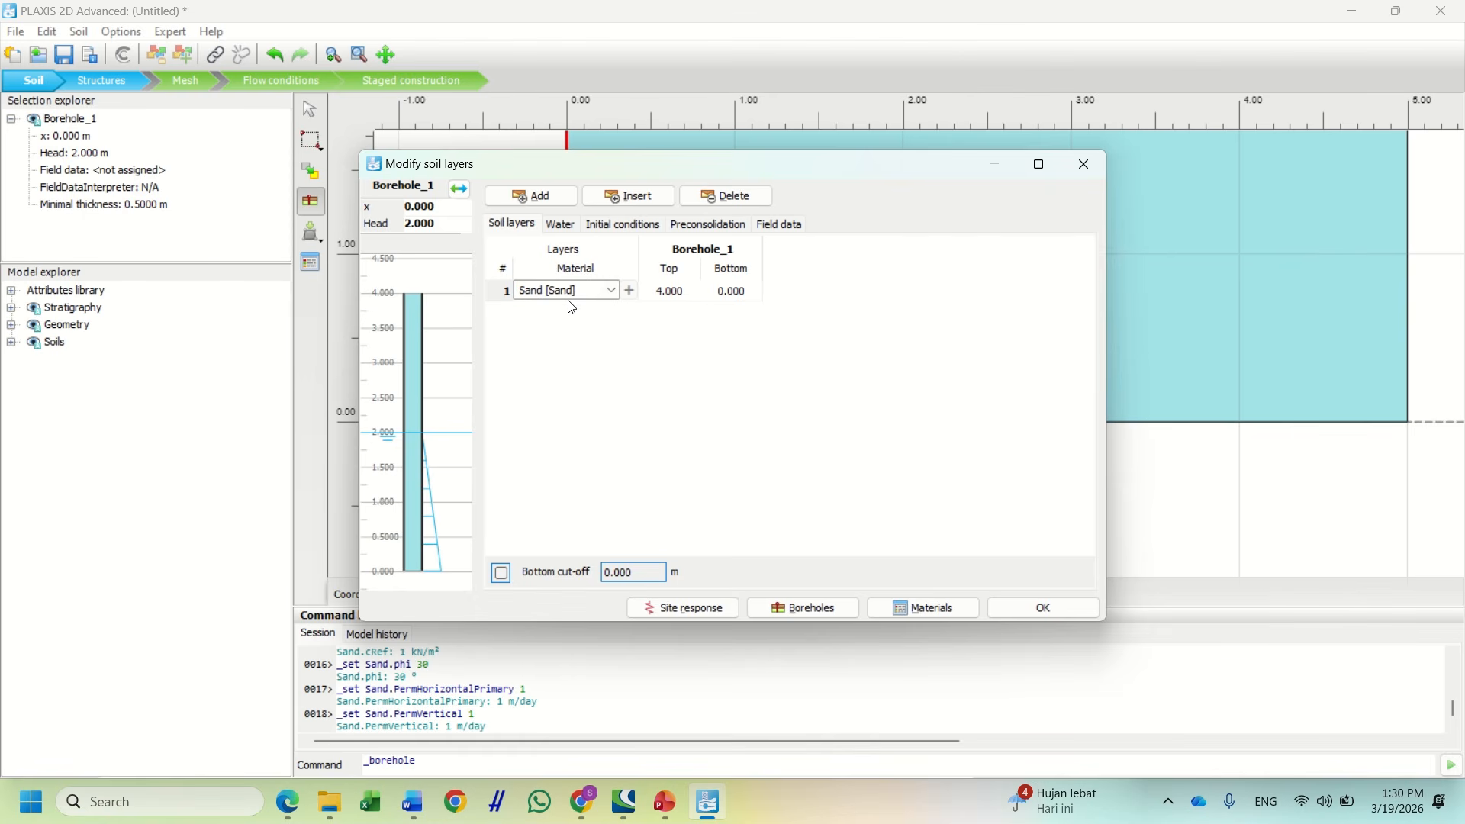
left_click(1021, 607)
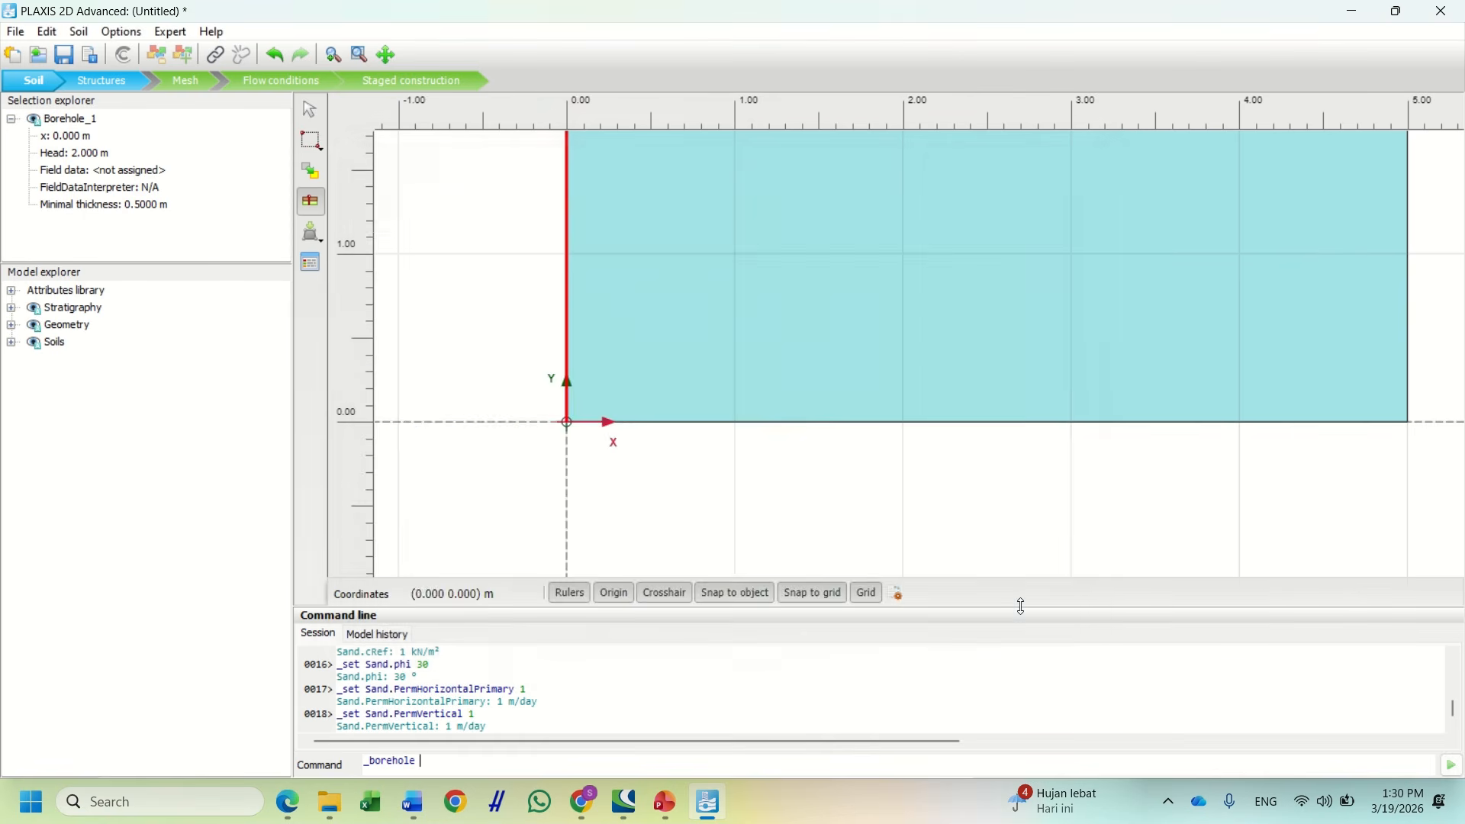
scroll(847, 359, "down", 5)
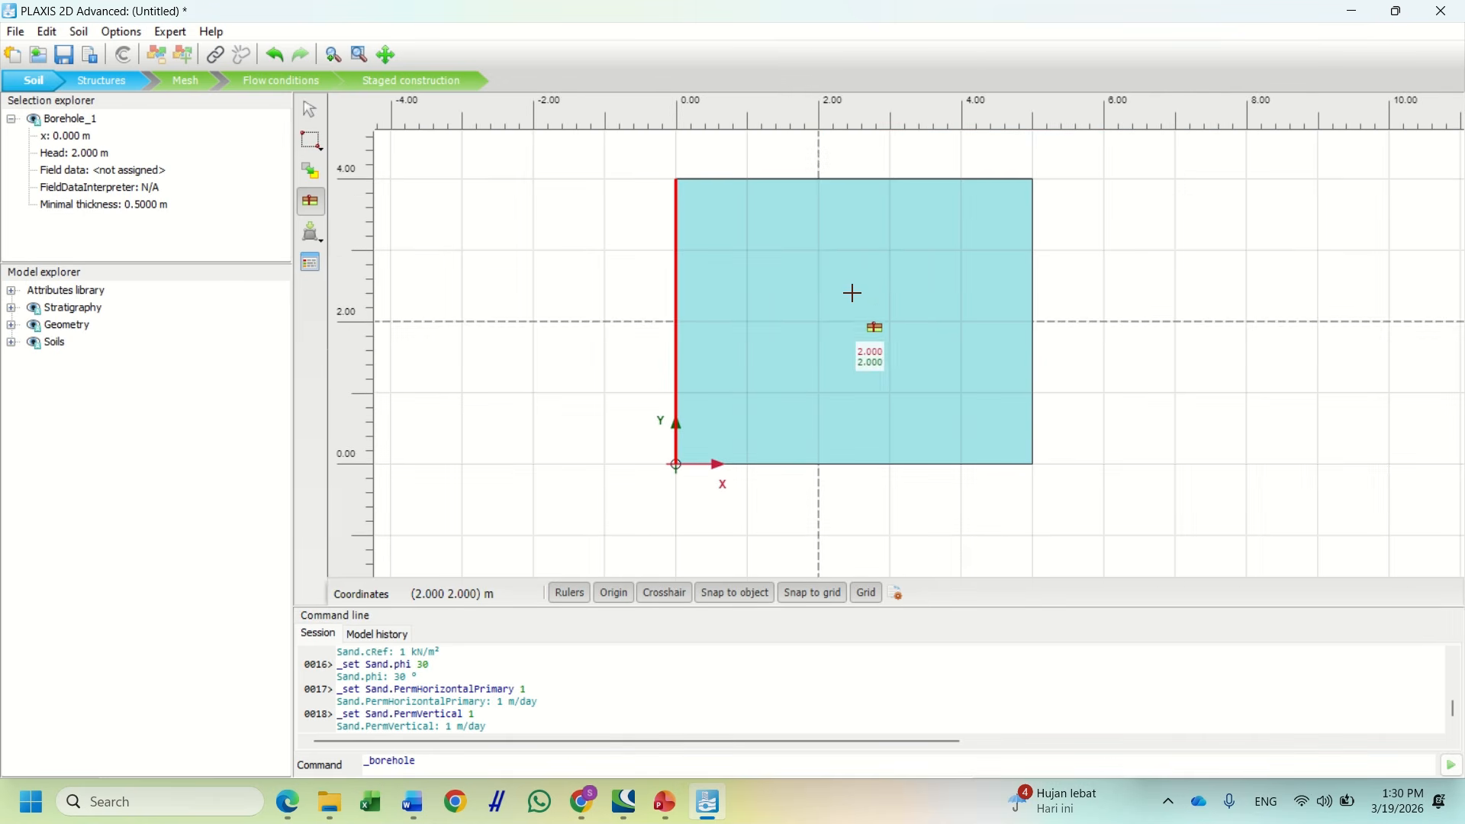
scroll(853, 293, "down", 3)
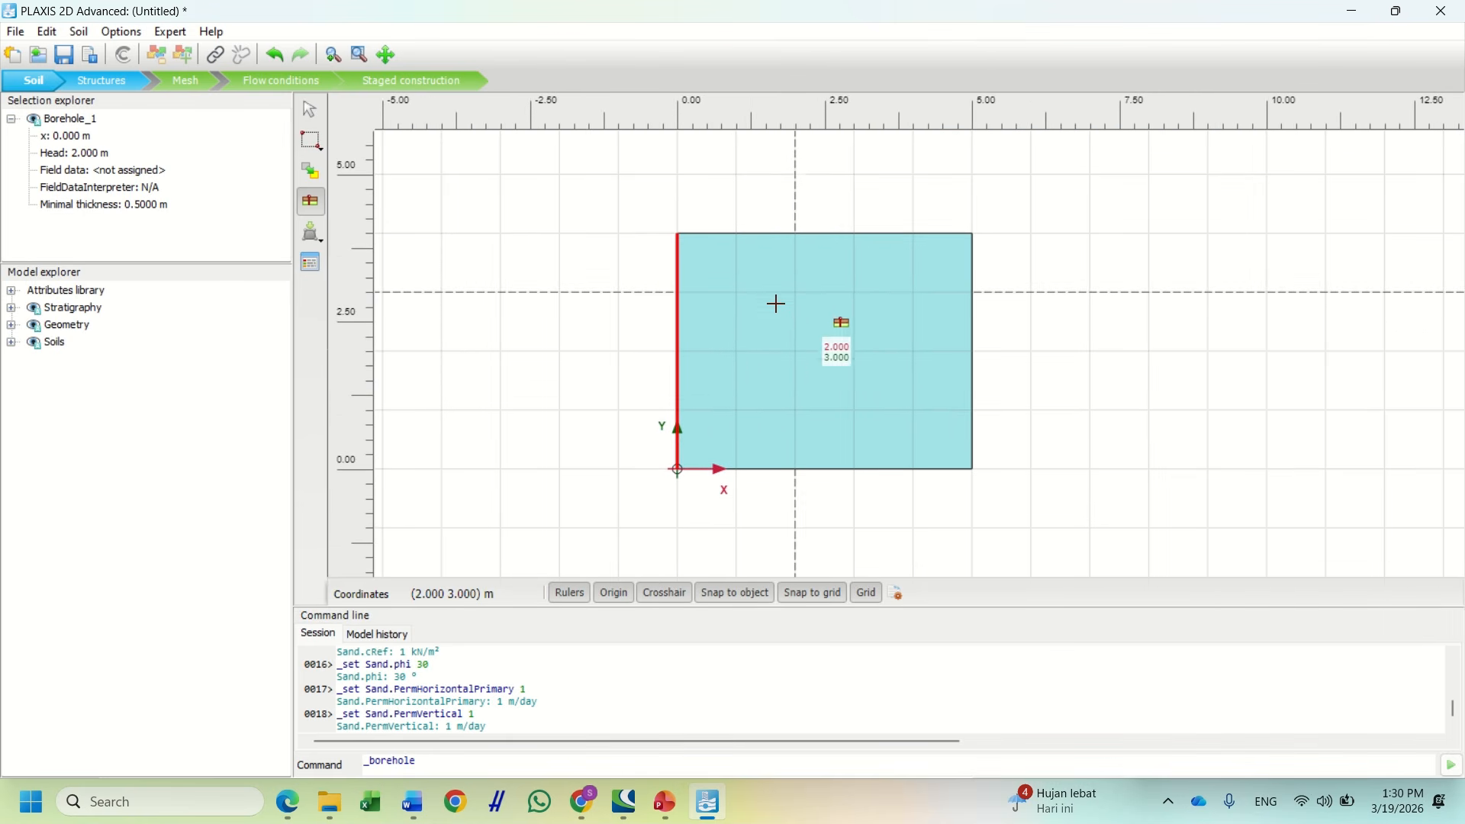
scroll(776, 304, "up", 2)
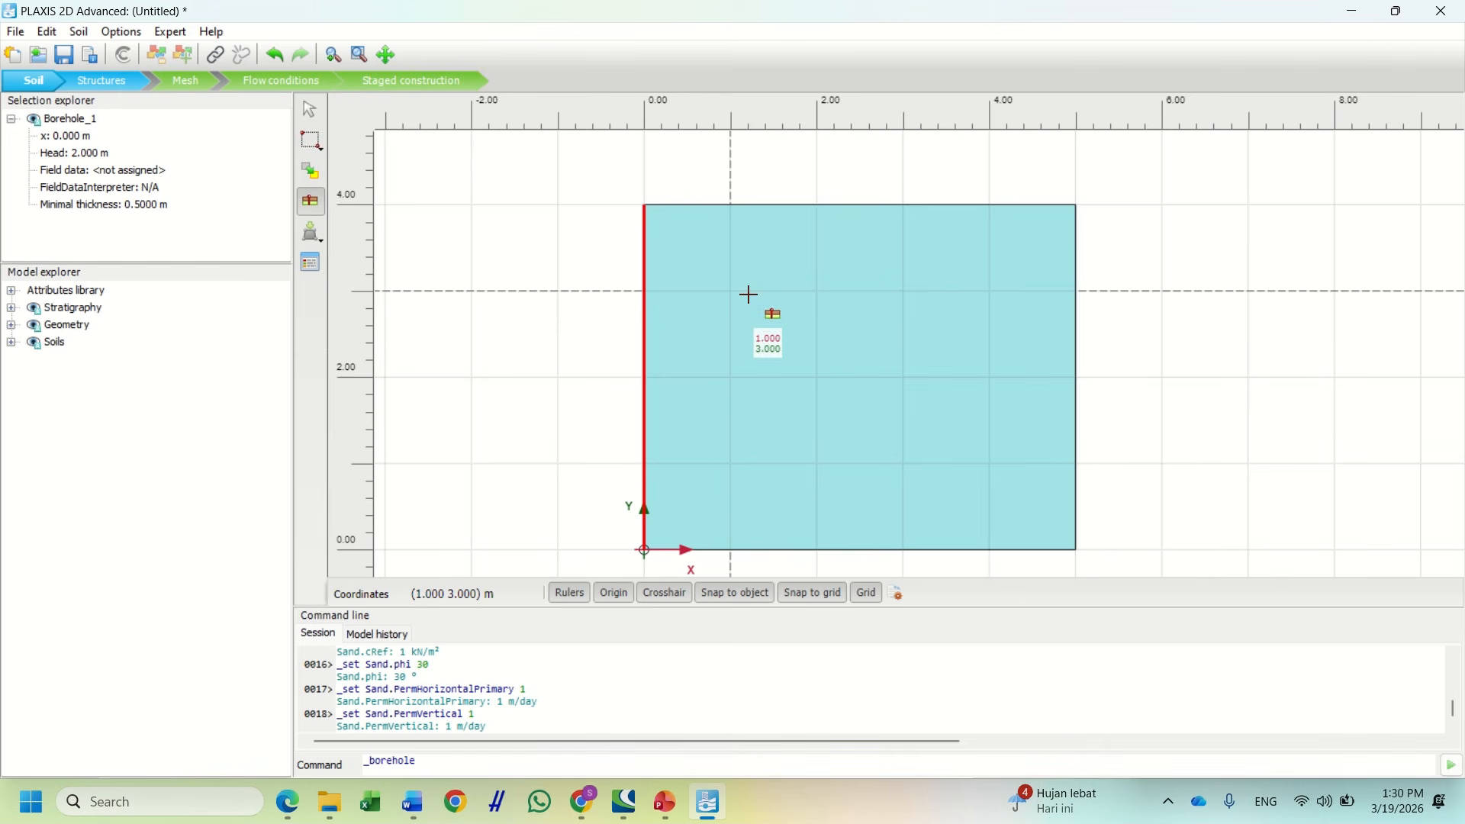
key("Escape")
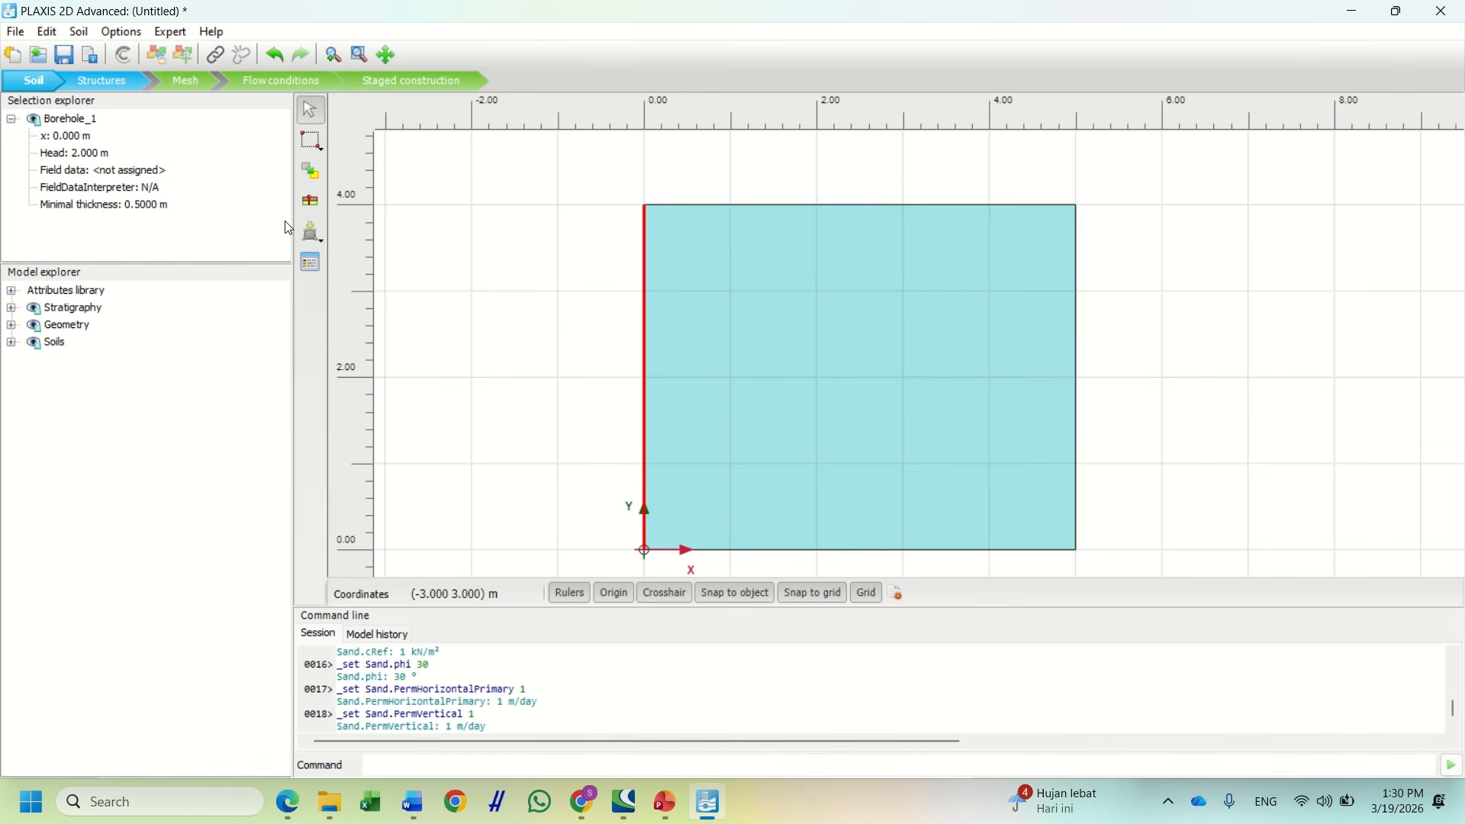
left_click(102, 86)
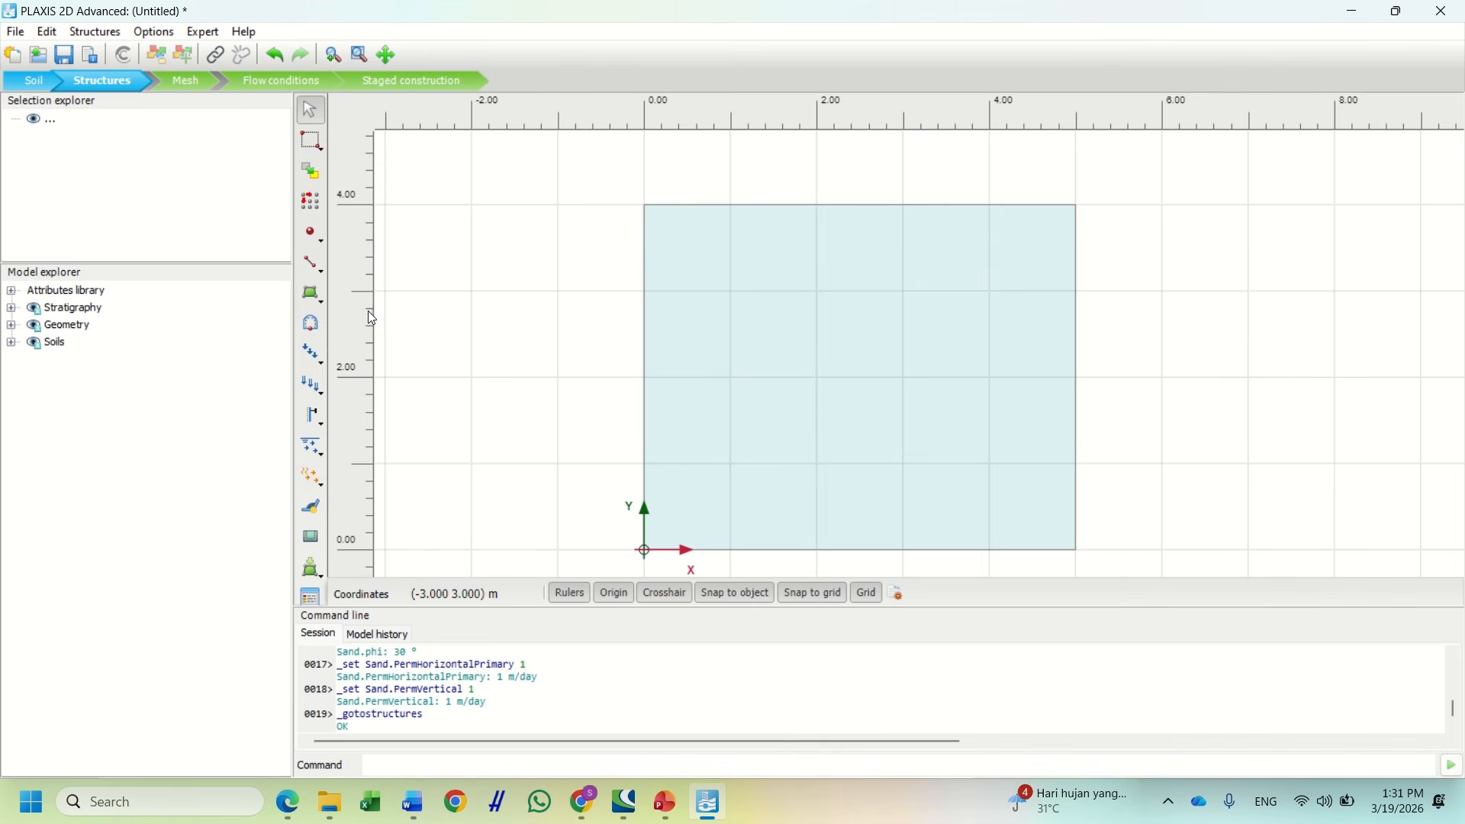
Draw LineDisplacement_1 along the soil surface from (0, 4) to (1, 4)
scroll(707, 206, "up", 5)
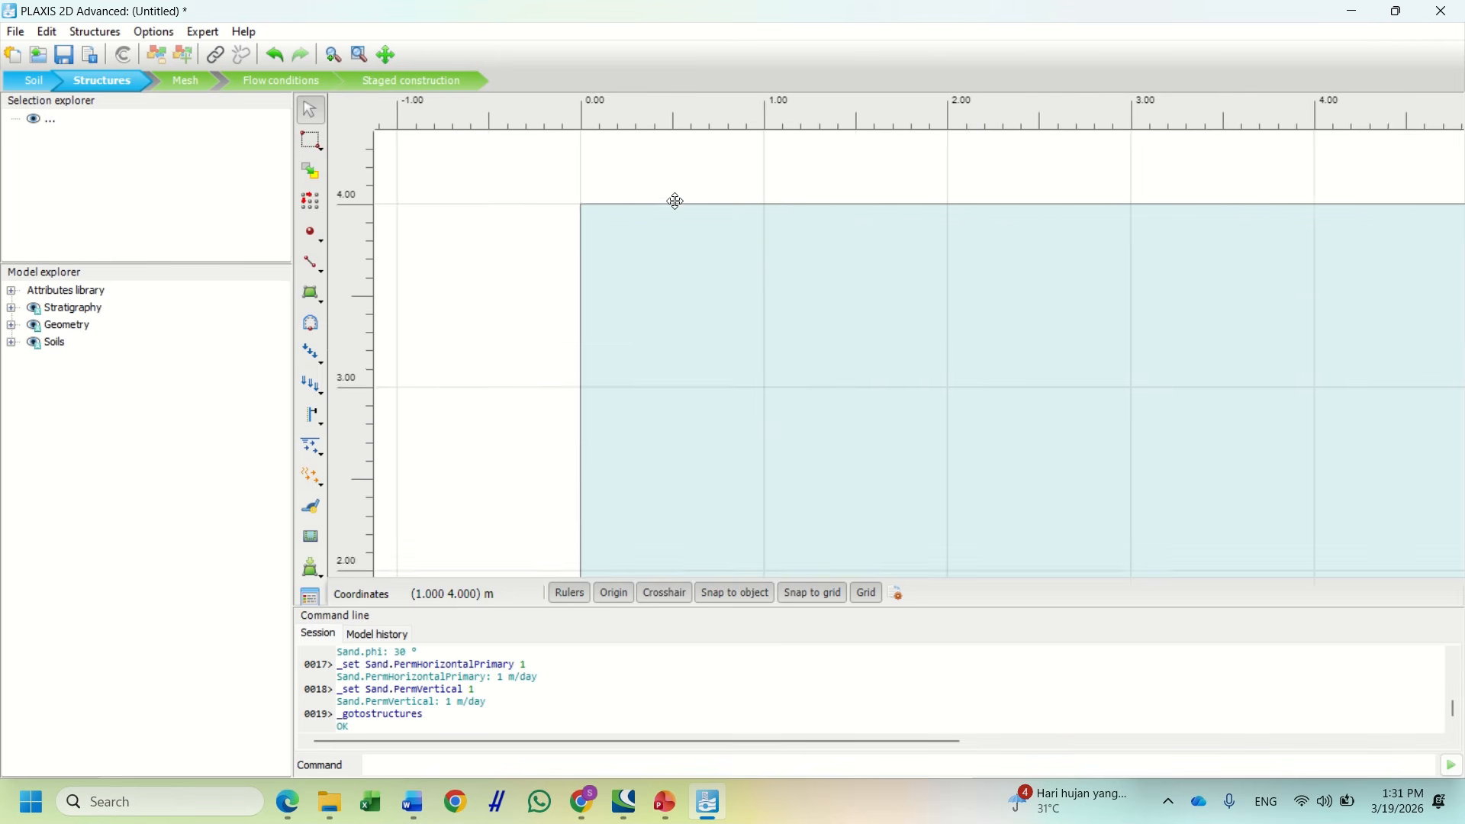
left_click_drag(674, 202, 672, 319)
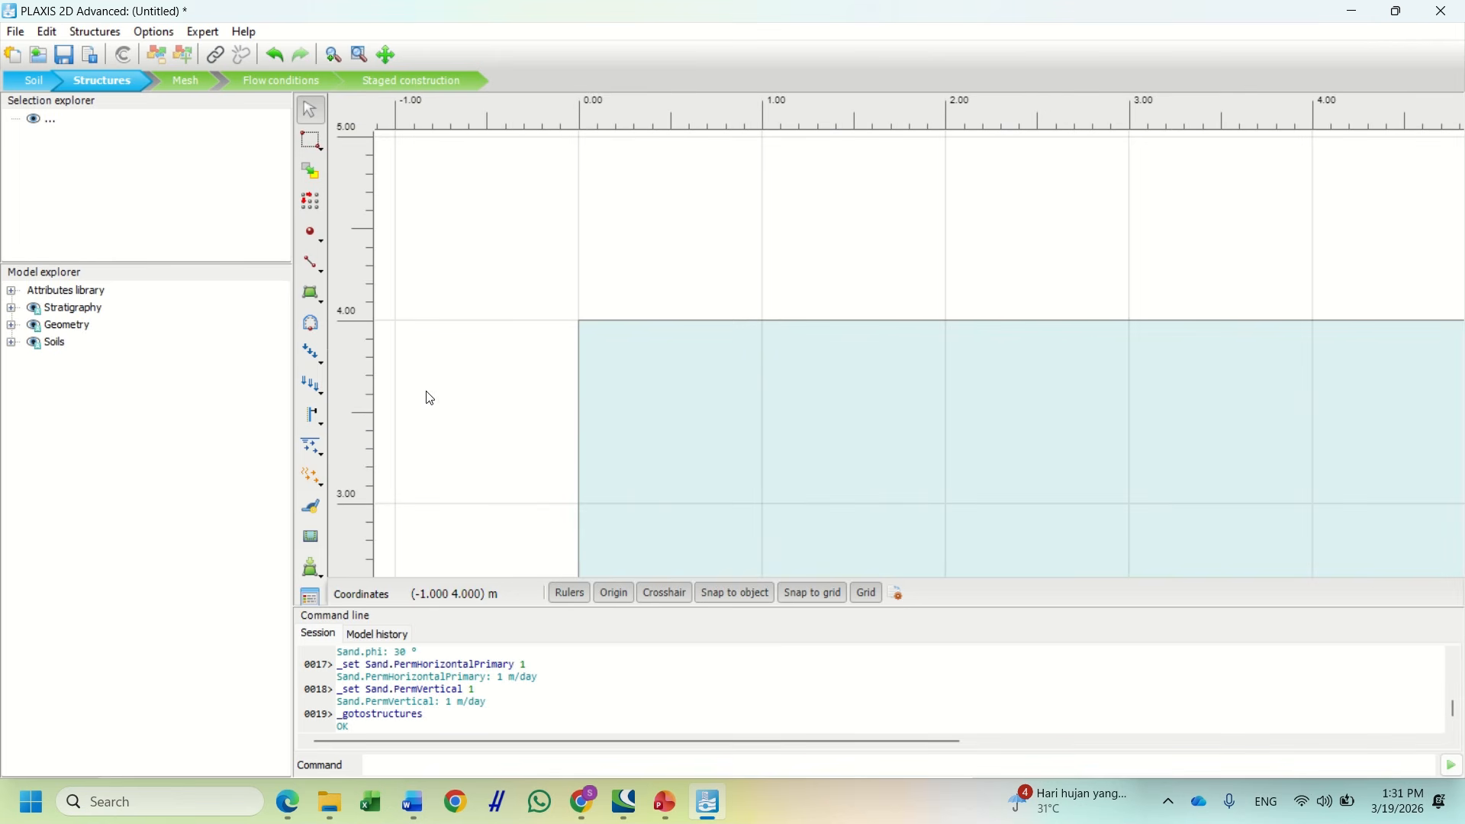
left_click(313, 388)
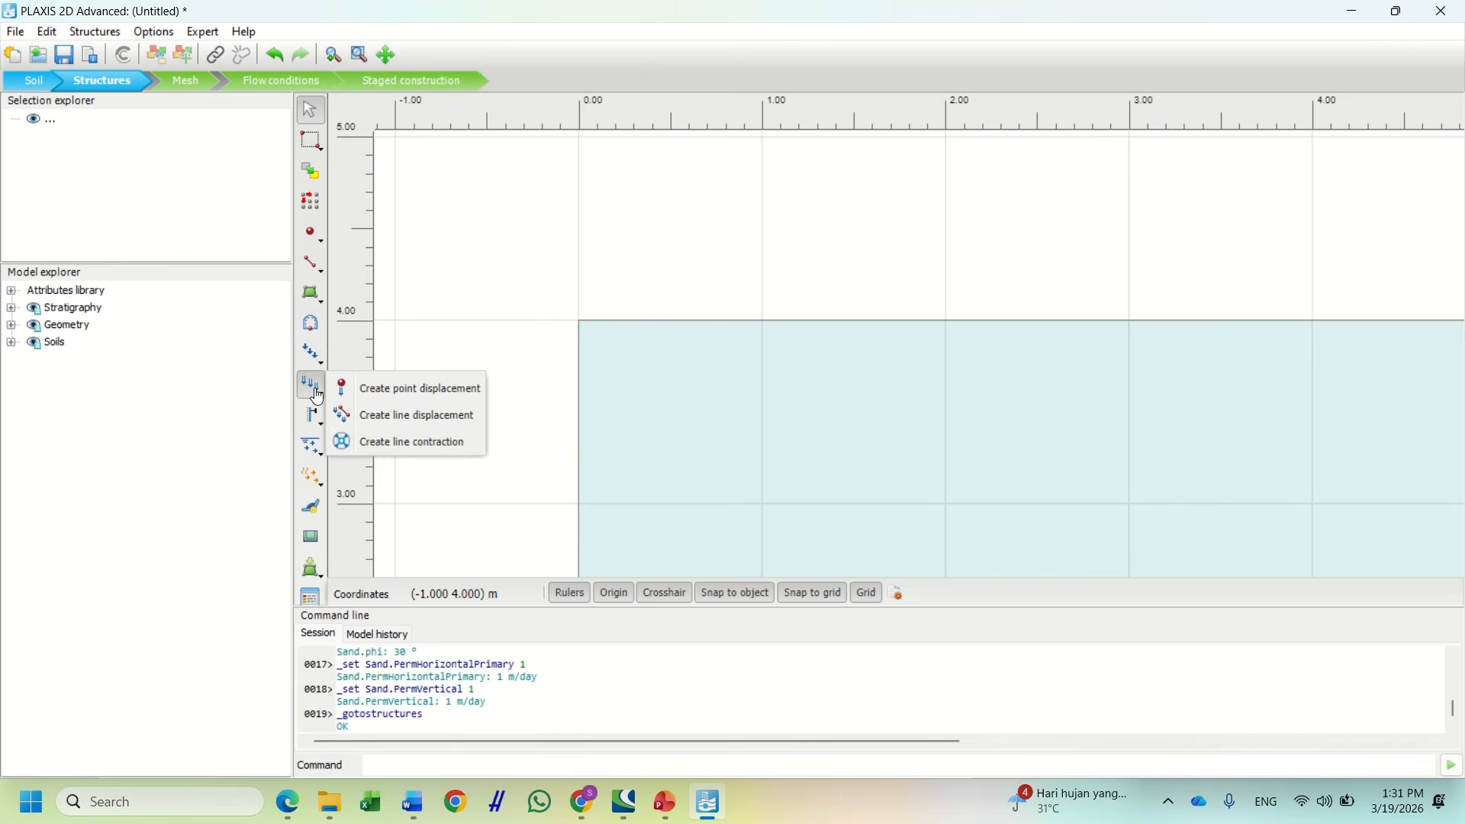
left_click(397, 416)
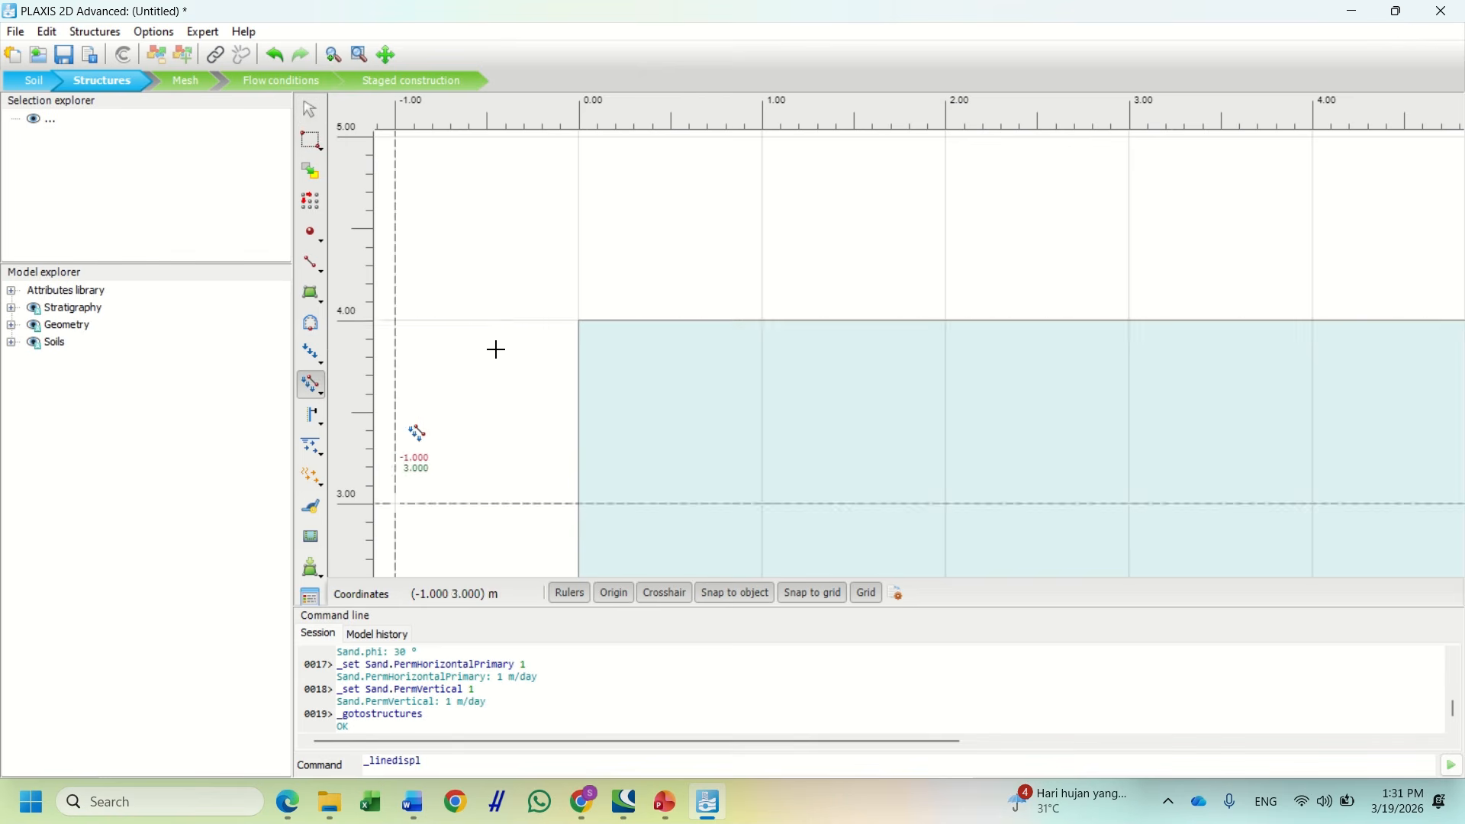
left_click(580, 321)
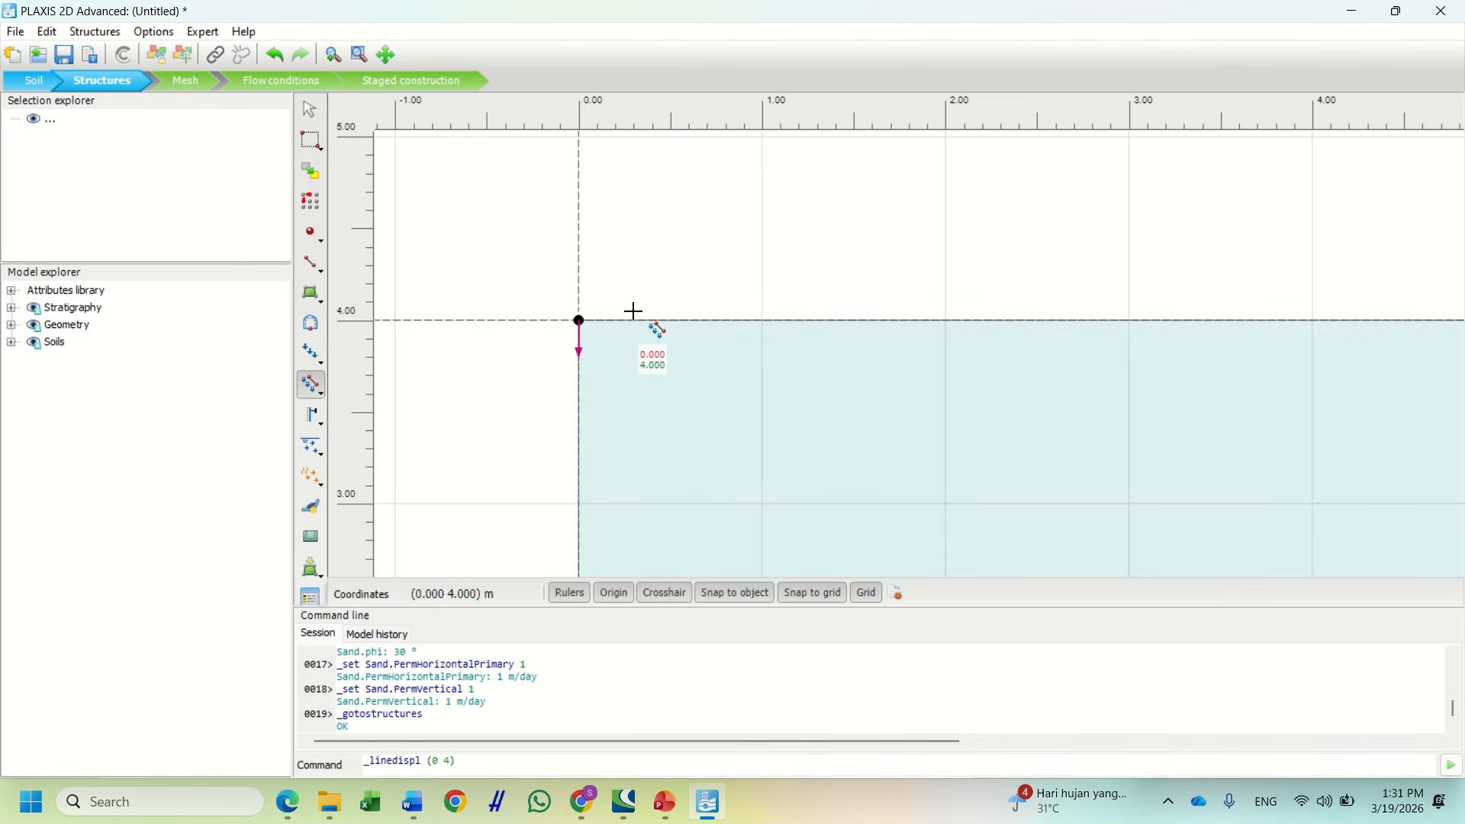
left_click(763, 321)
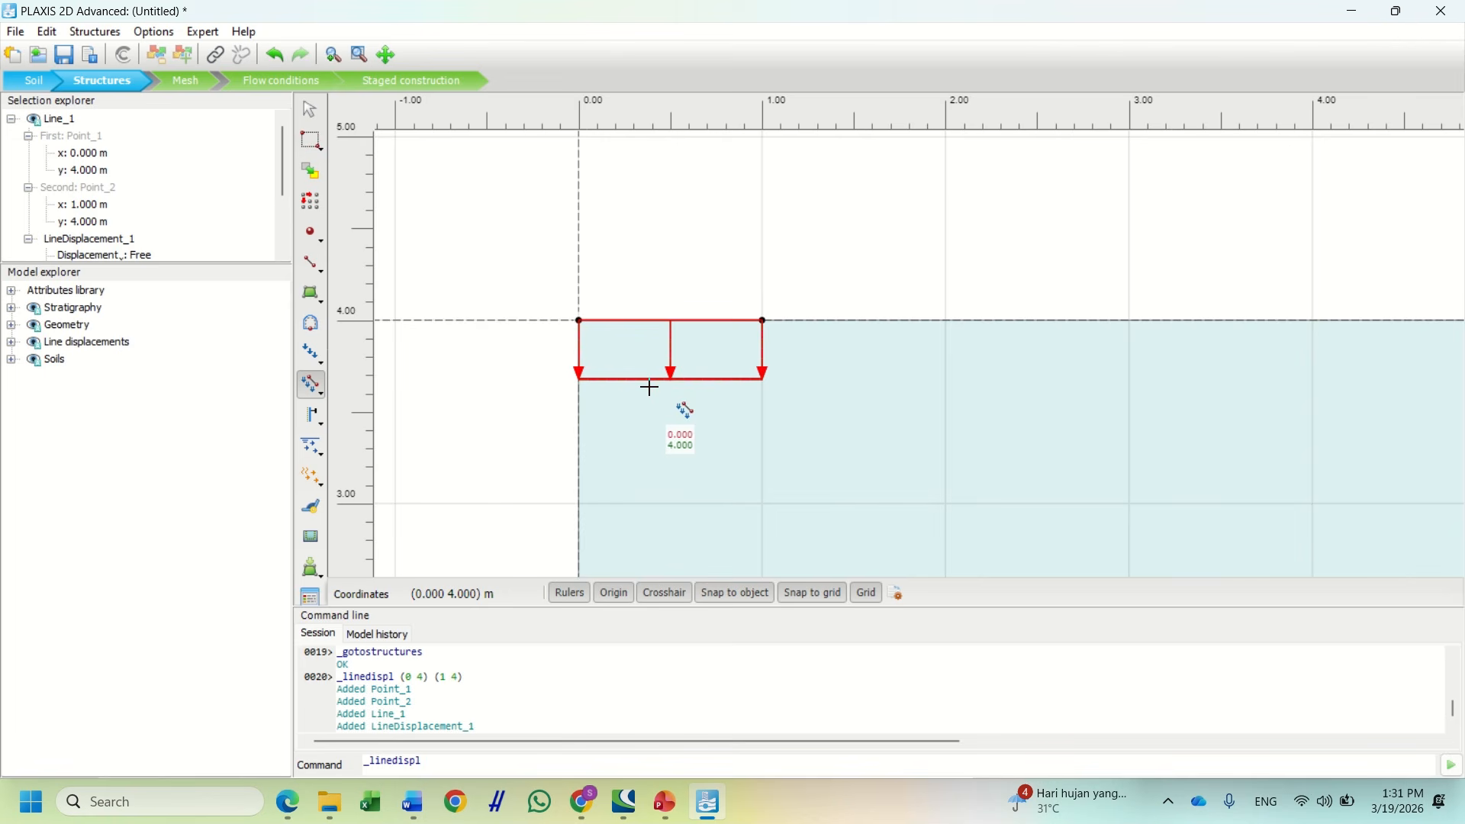
Change LineDisplacement_1's prescribed vertical displacement u_y,start,ref from -1 m to -0.05 m
scroll(651, 379, "down", 2)
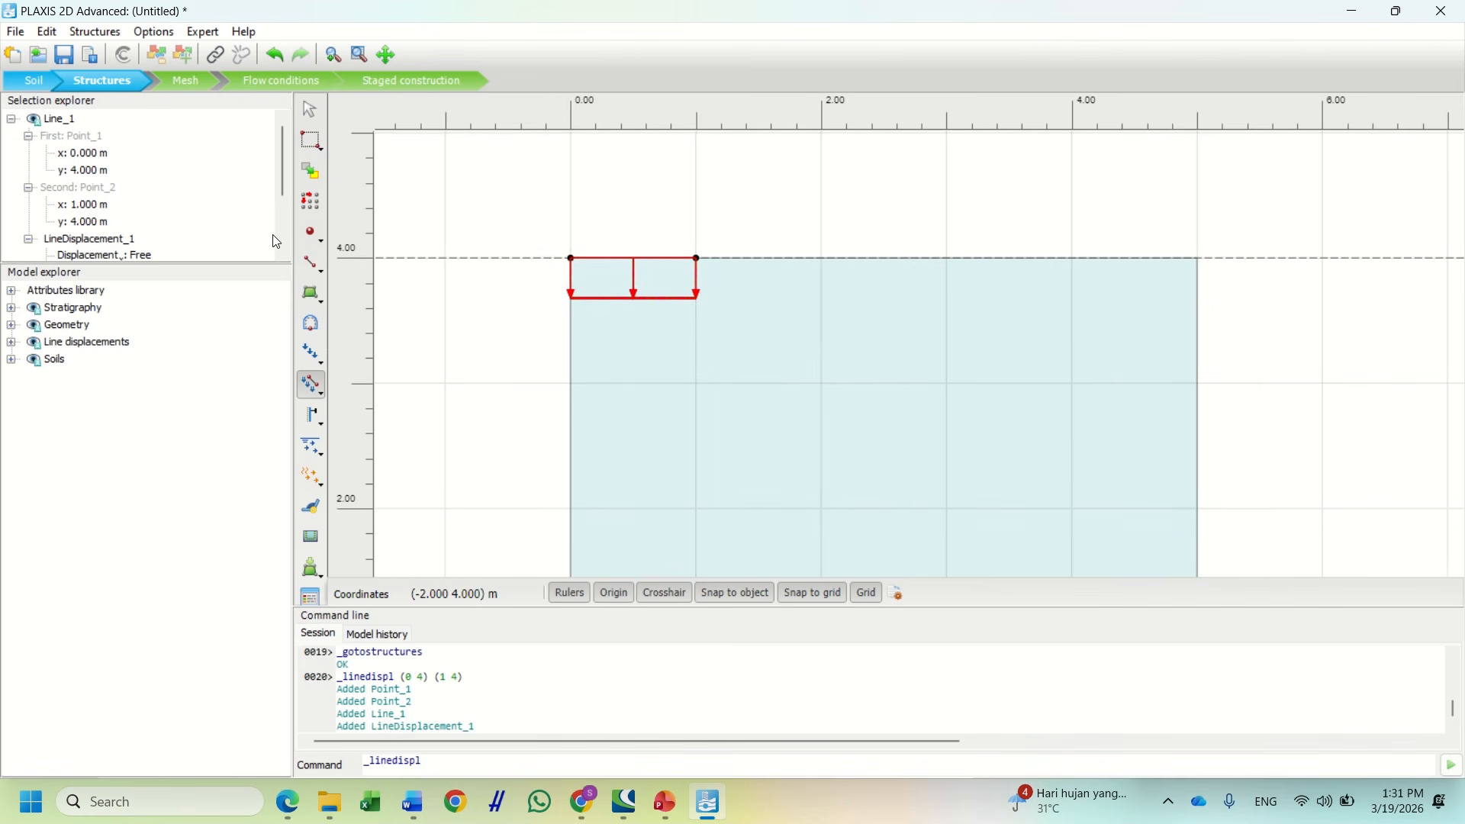
key("Escape")
scroll(163, 228, "down", 1)
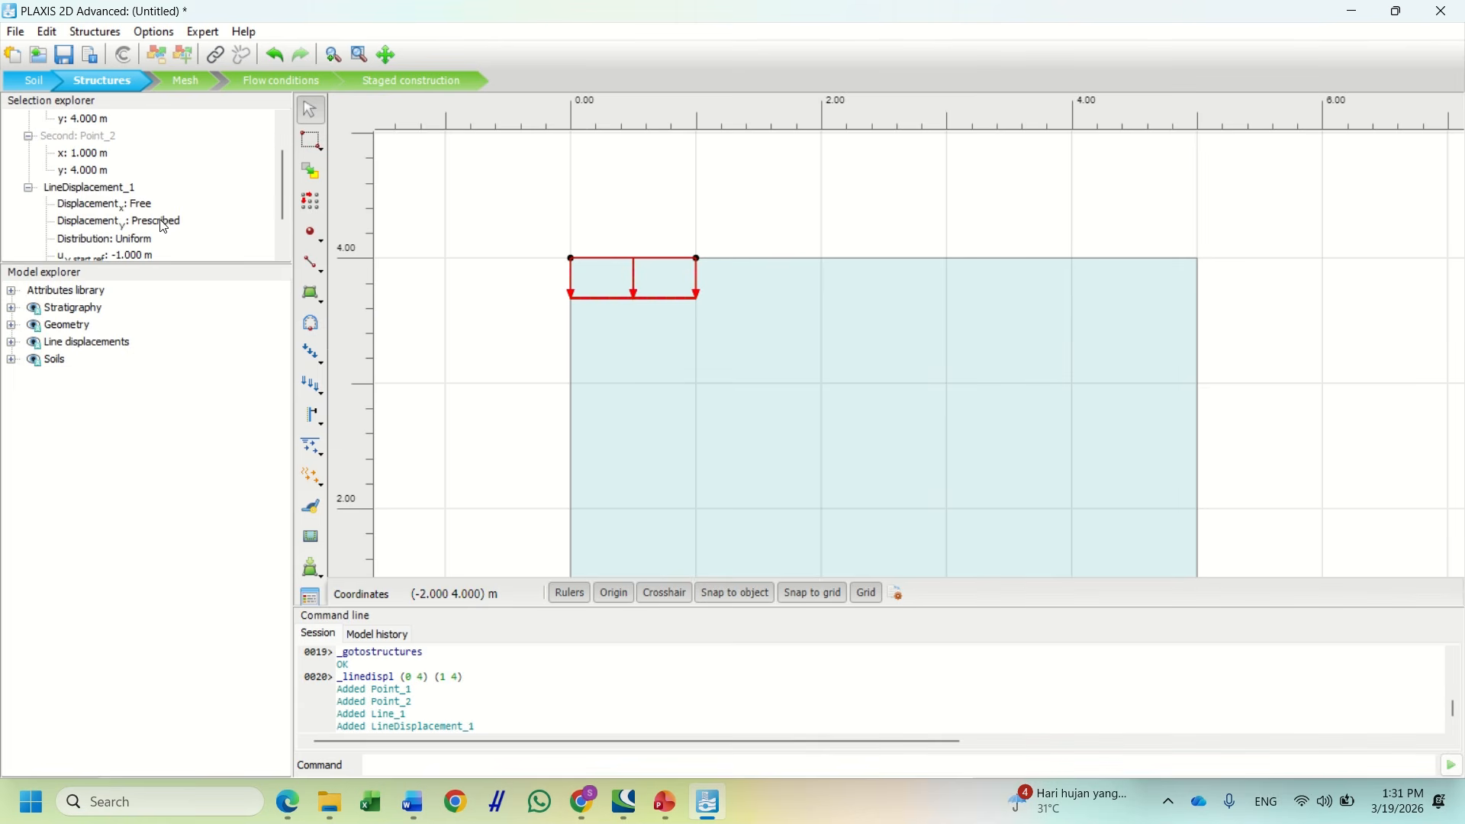
left_click_drag(197, 264, 197, 397)
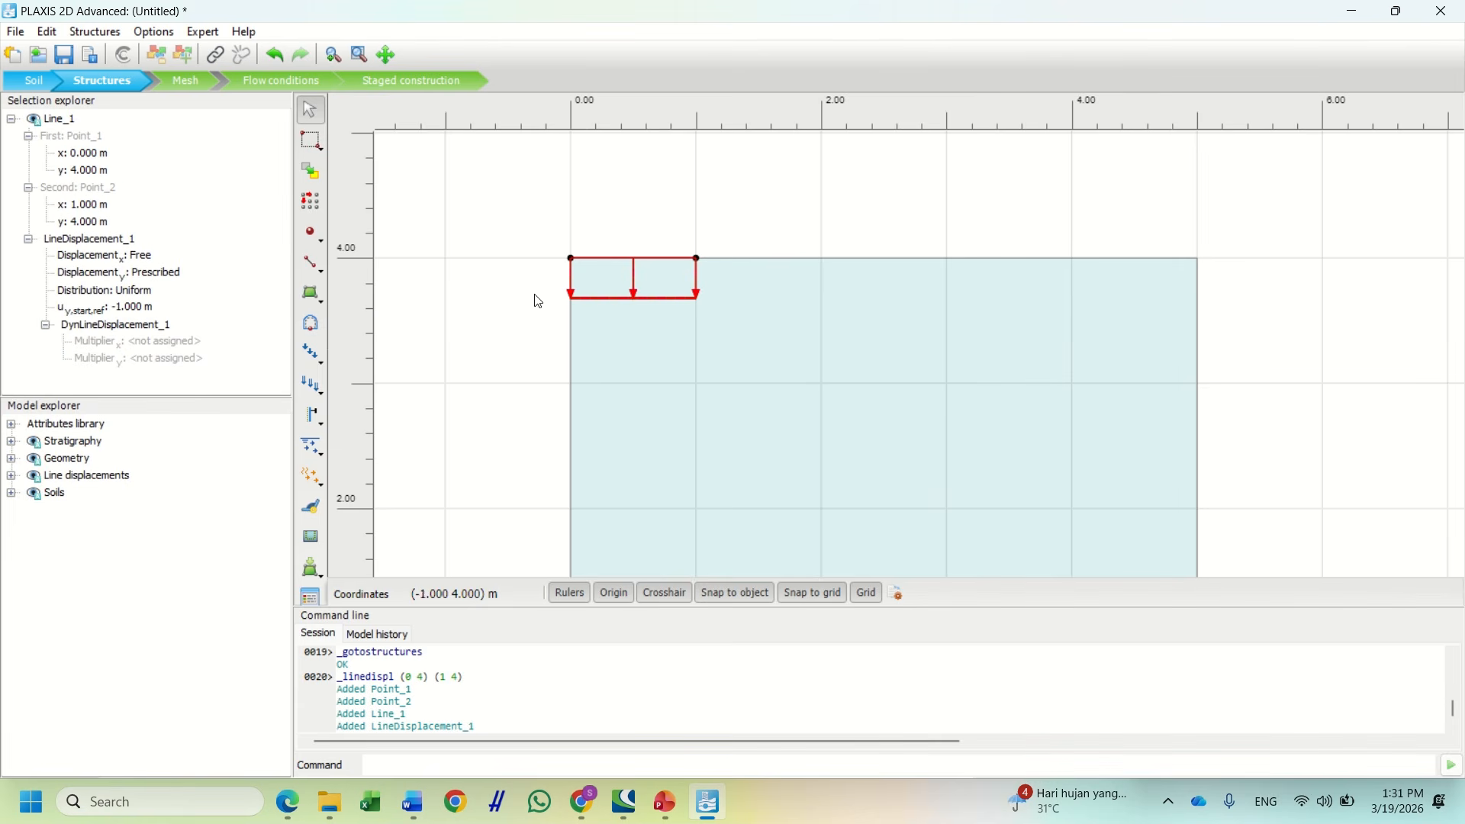
left_click(131, 312)
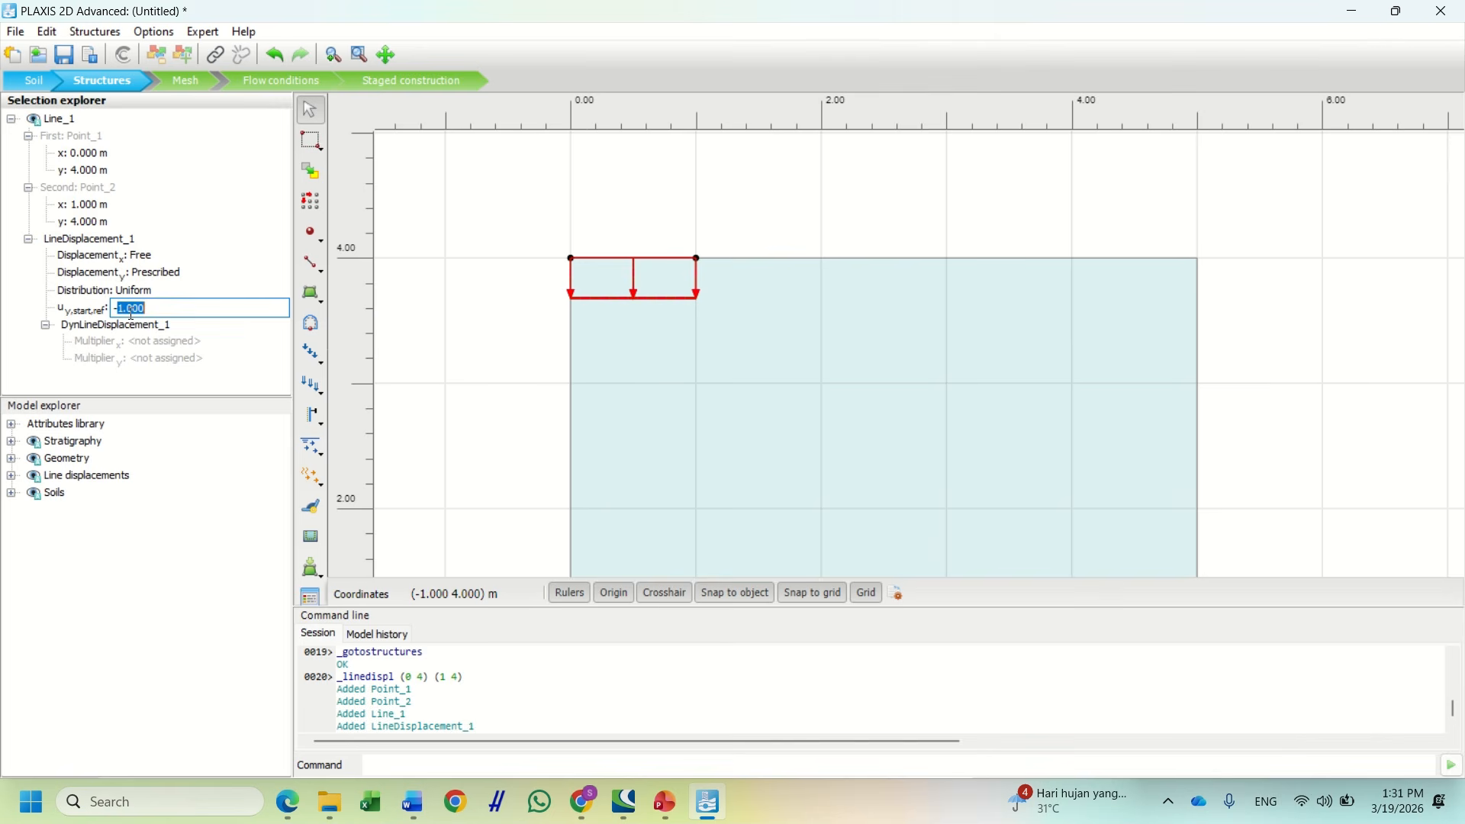
type("-0.05")
key("Return")
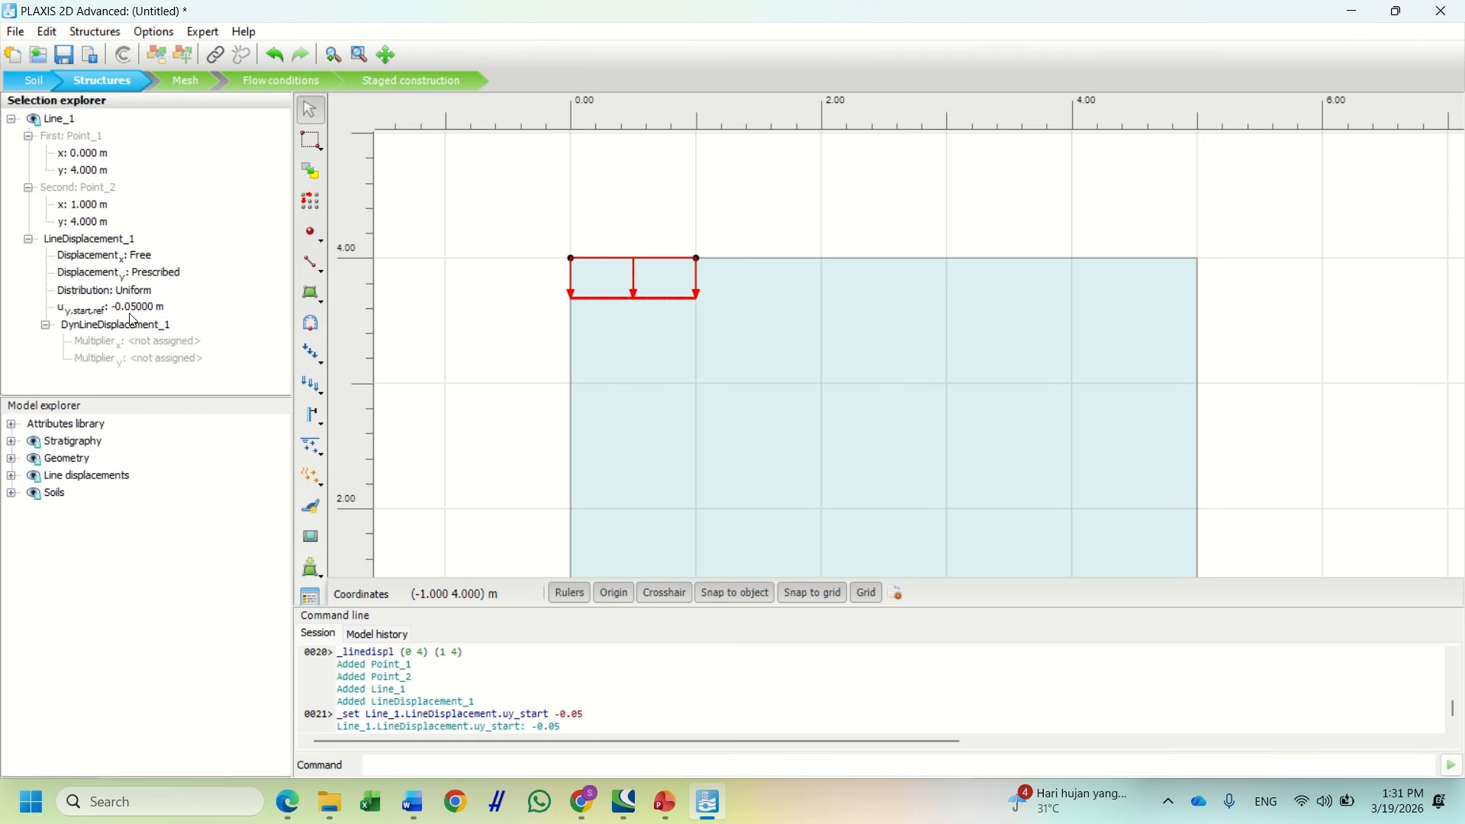
scroll(634, 410, "down", 4)
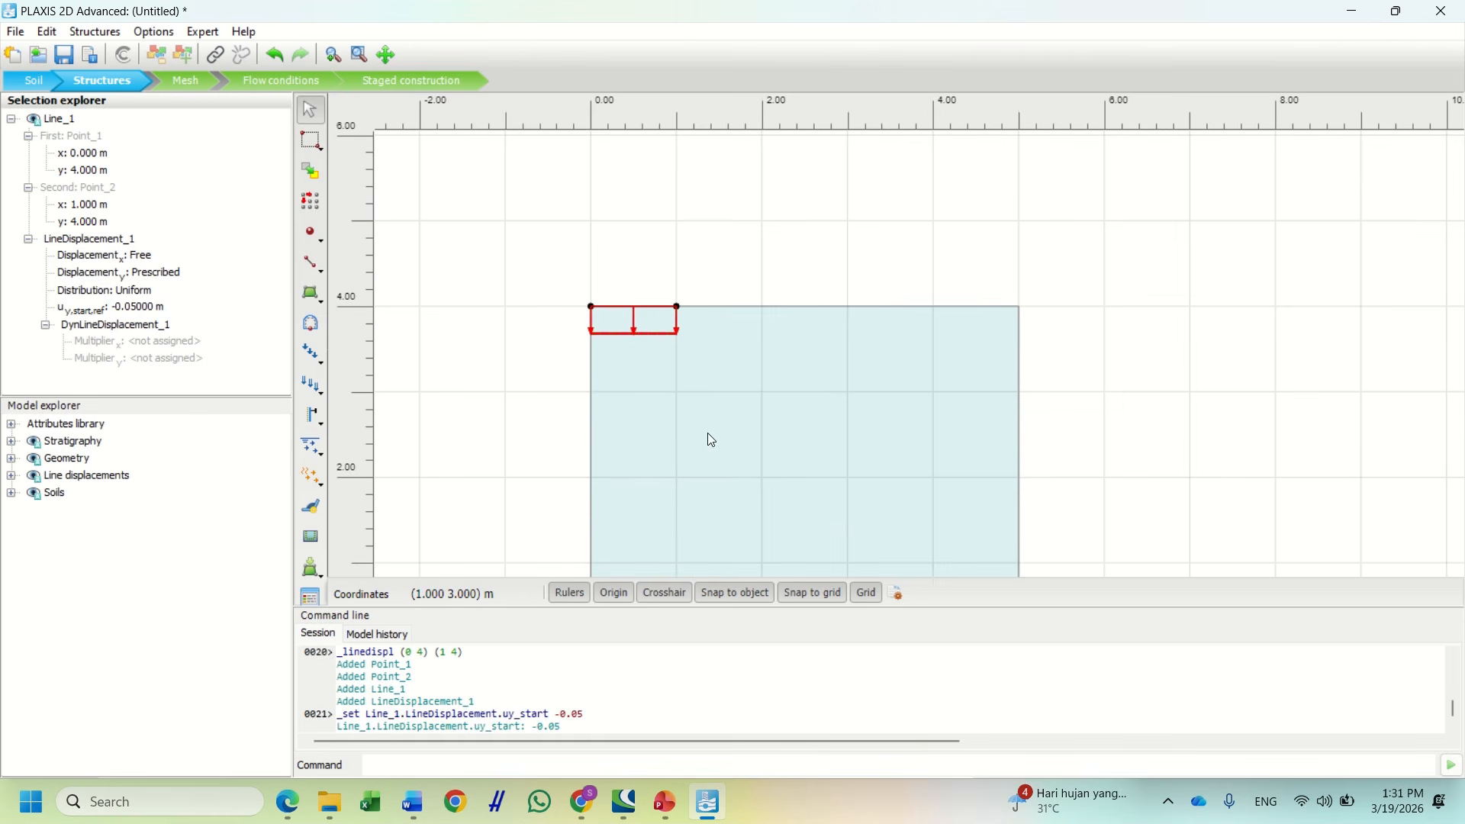
left_click_drag(712, 433, 647, 326)
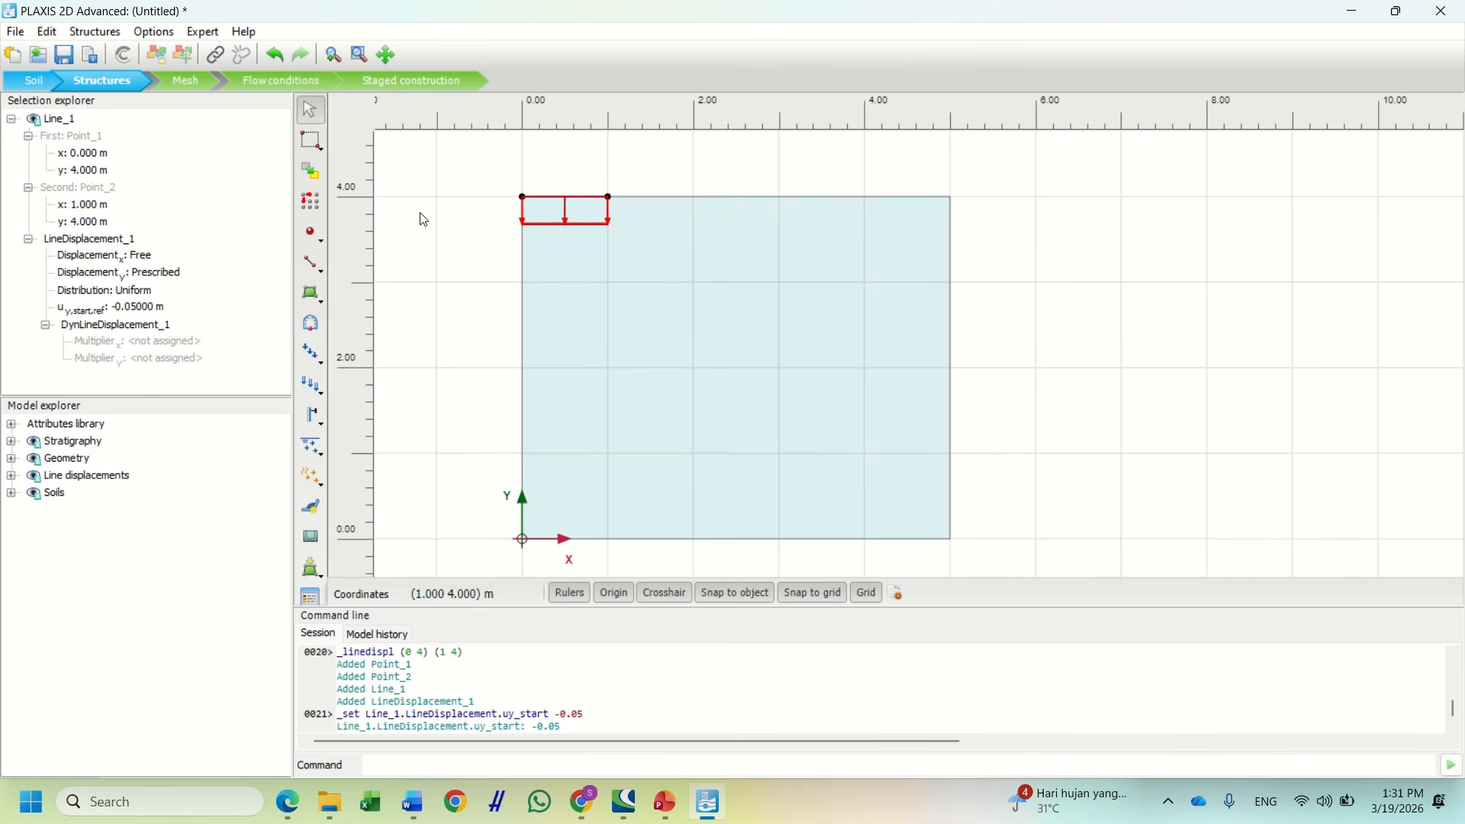
Generate a Medium mesh (467 elements, 3879 nodes), then move to Flow conditions
left_click(189, 79)
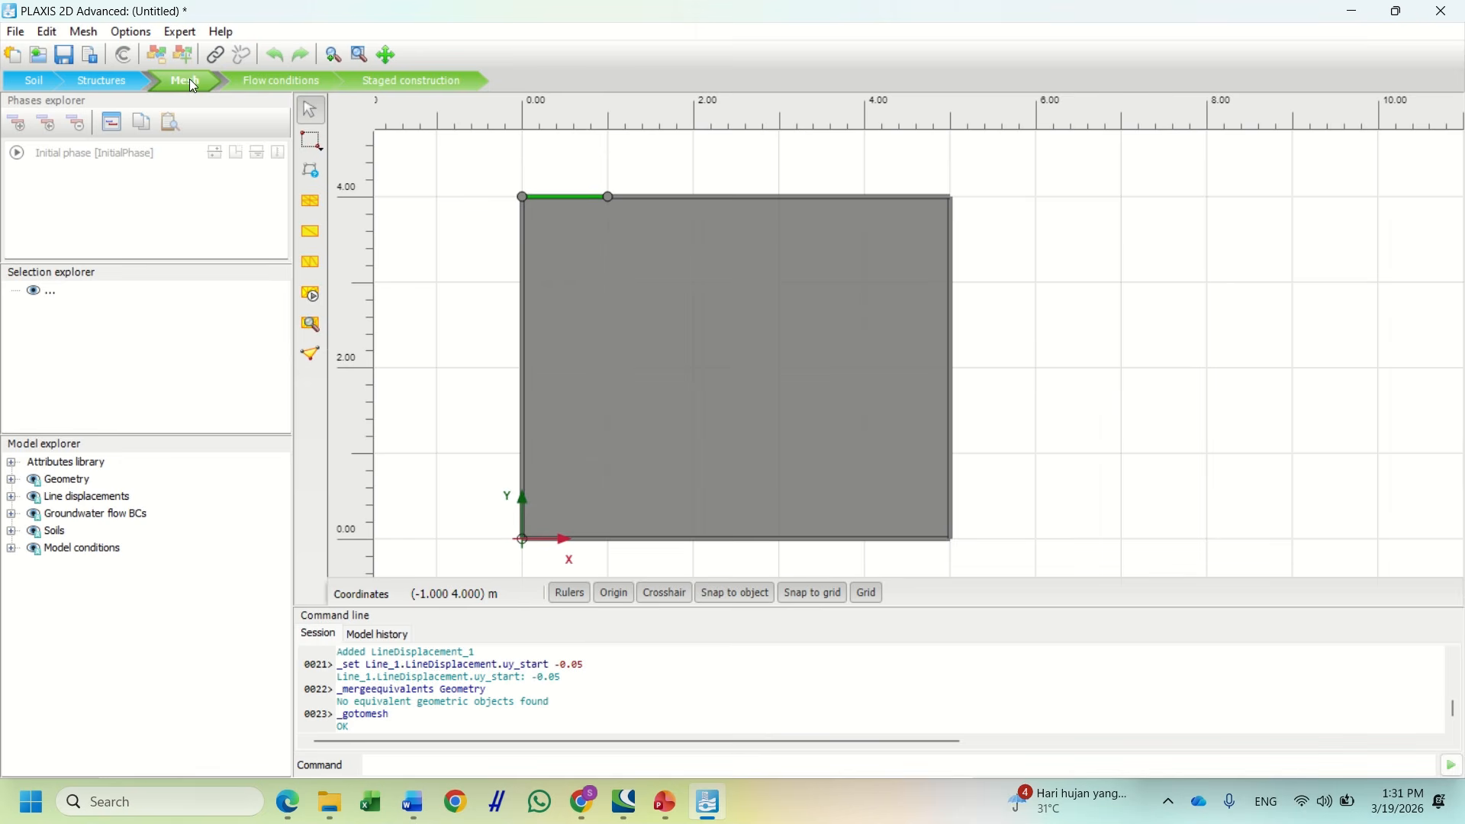
left_click(322, 305)
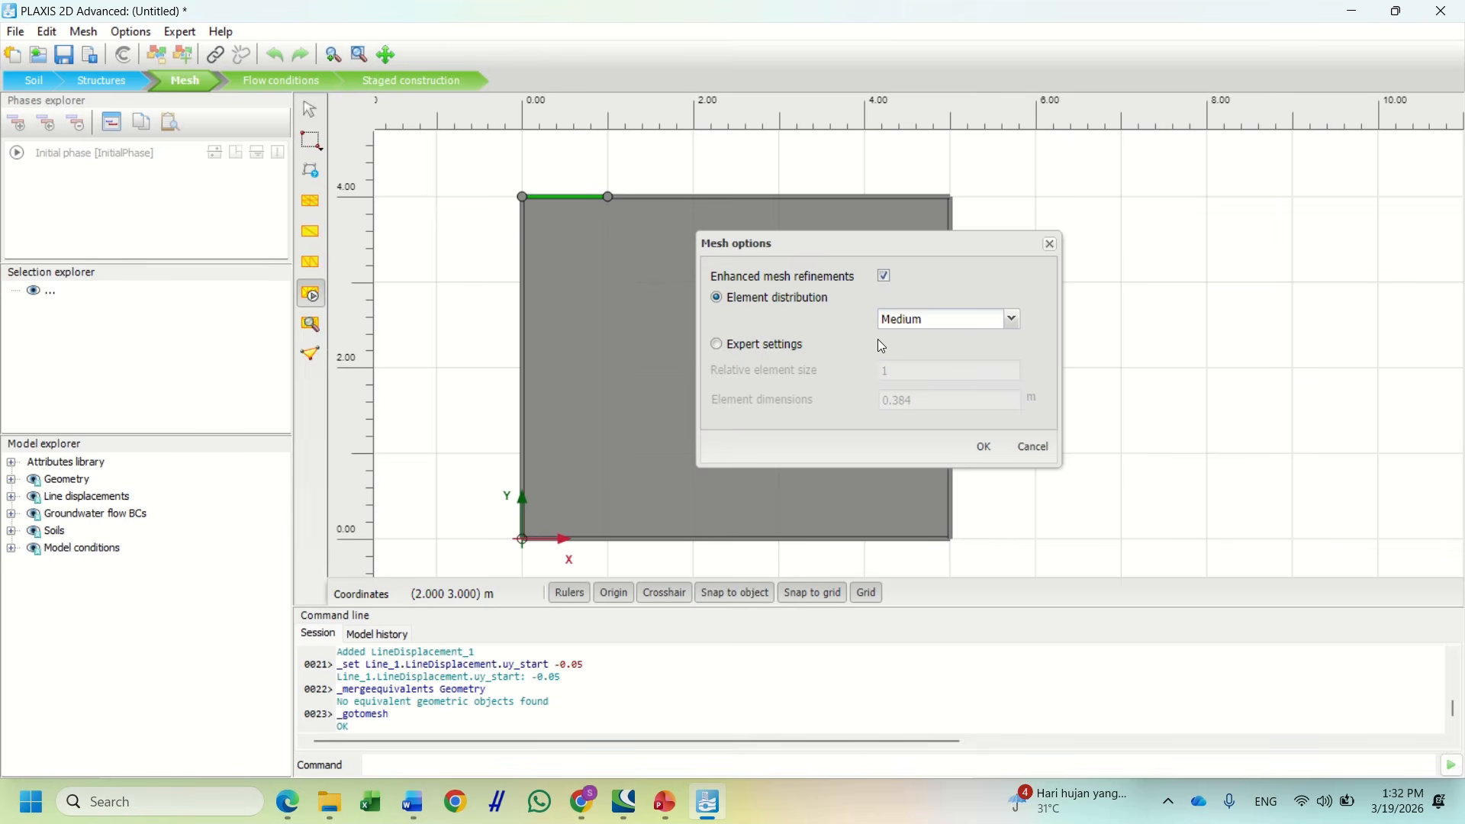
left_click(1013, 323)
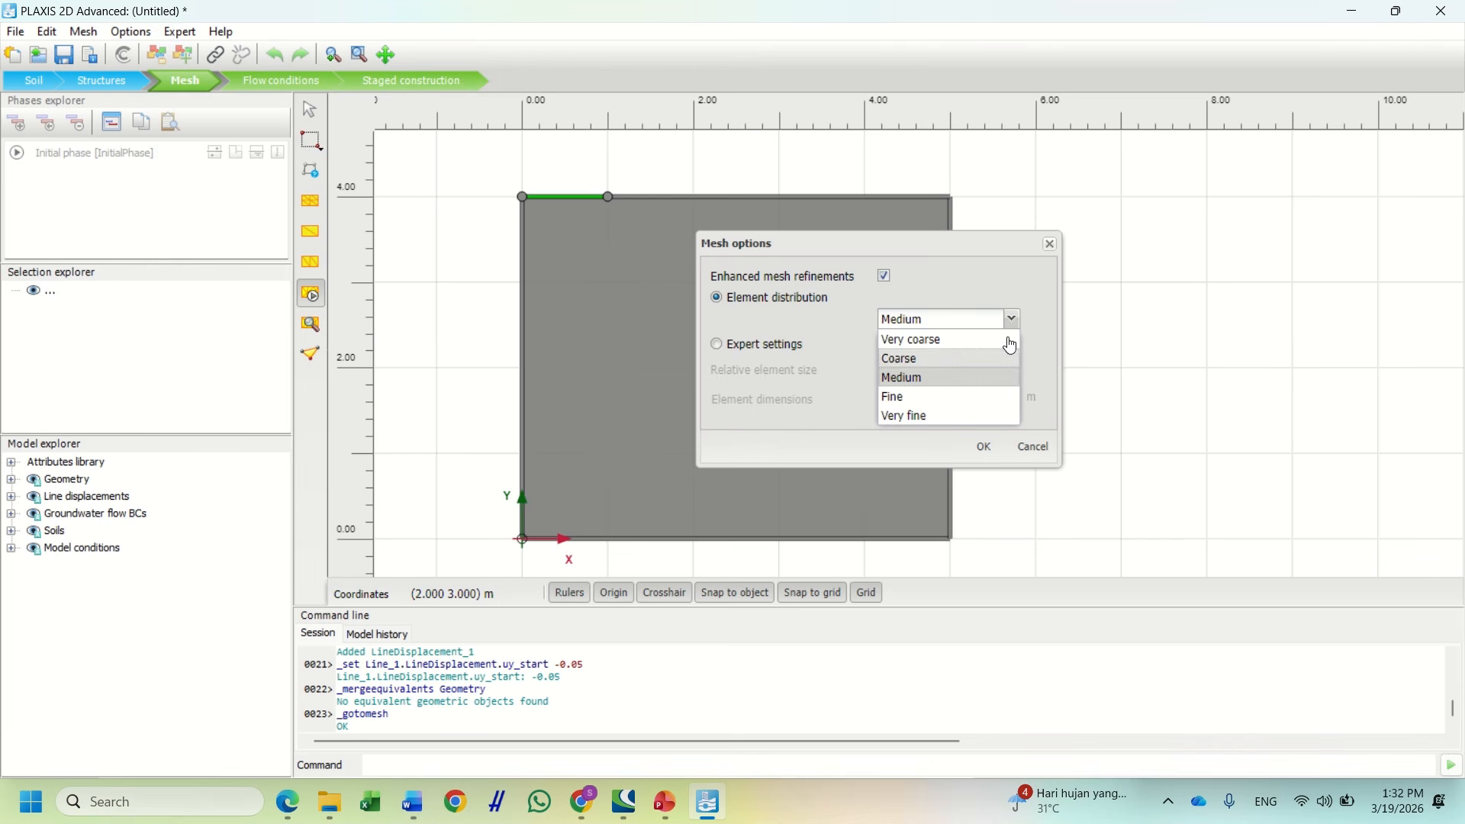
left_click(1041, 335)
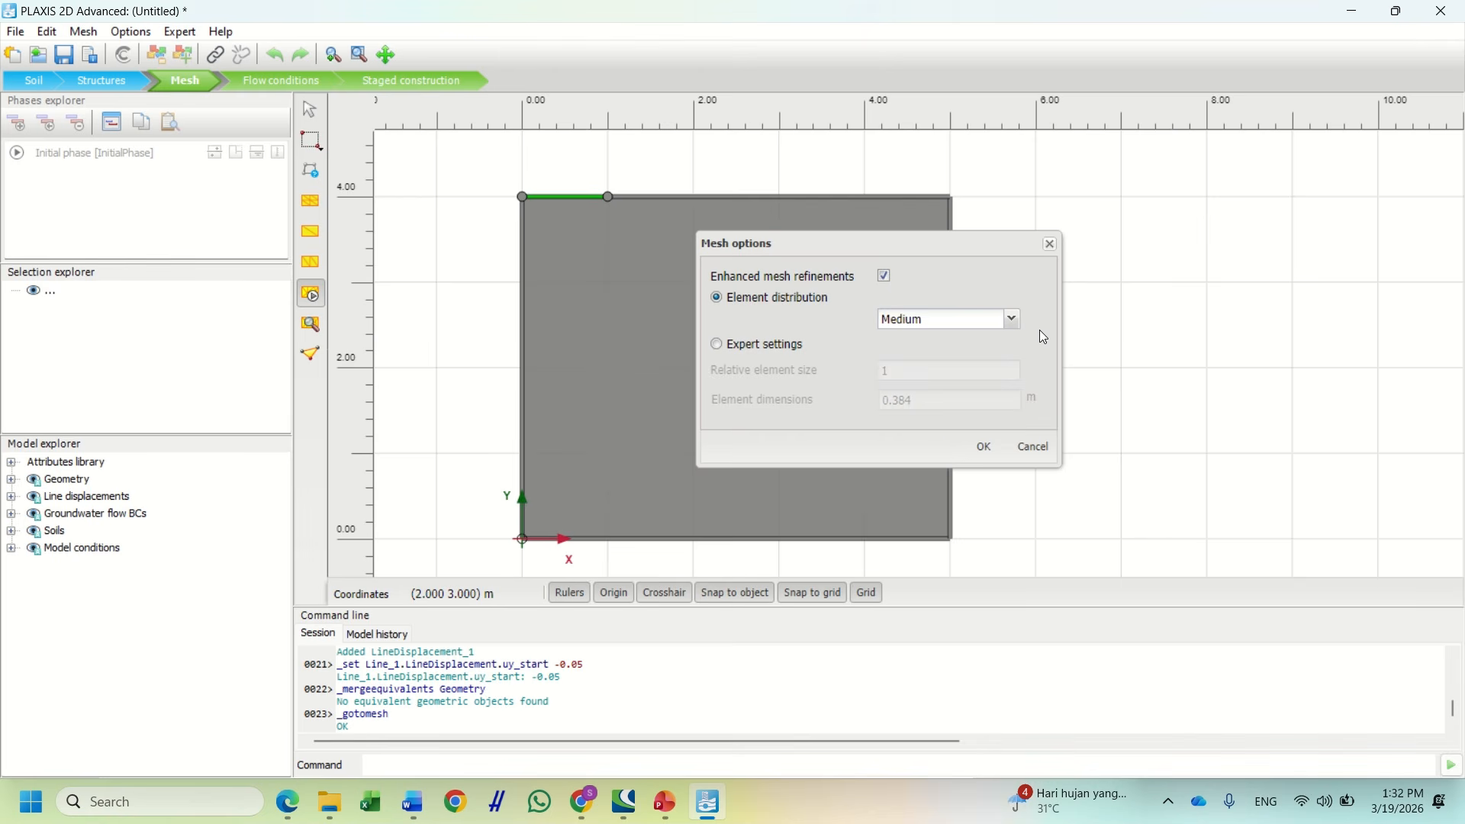
left_click(985, 452)
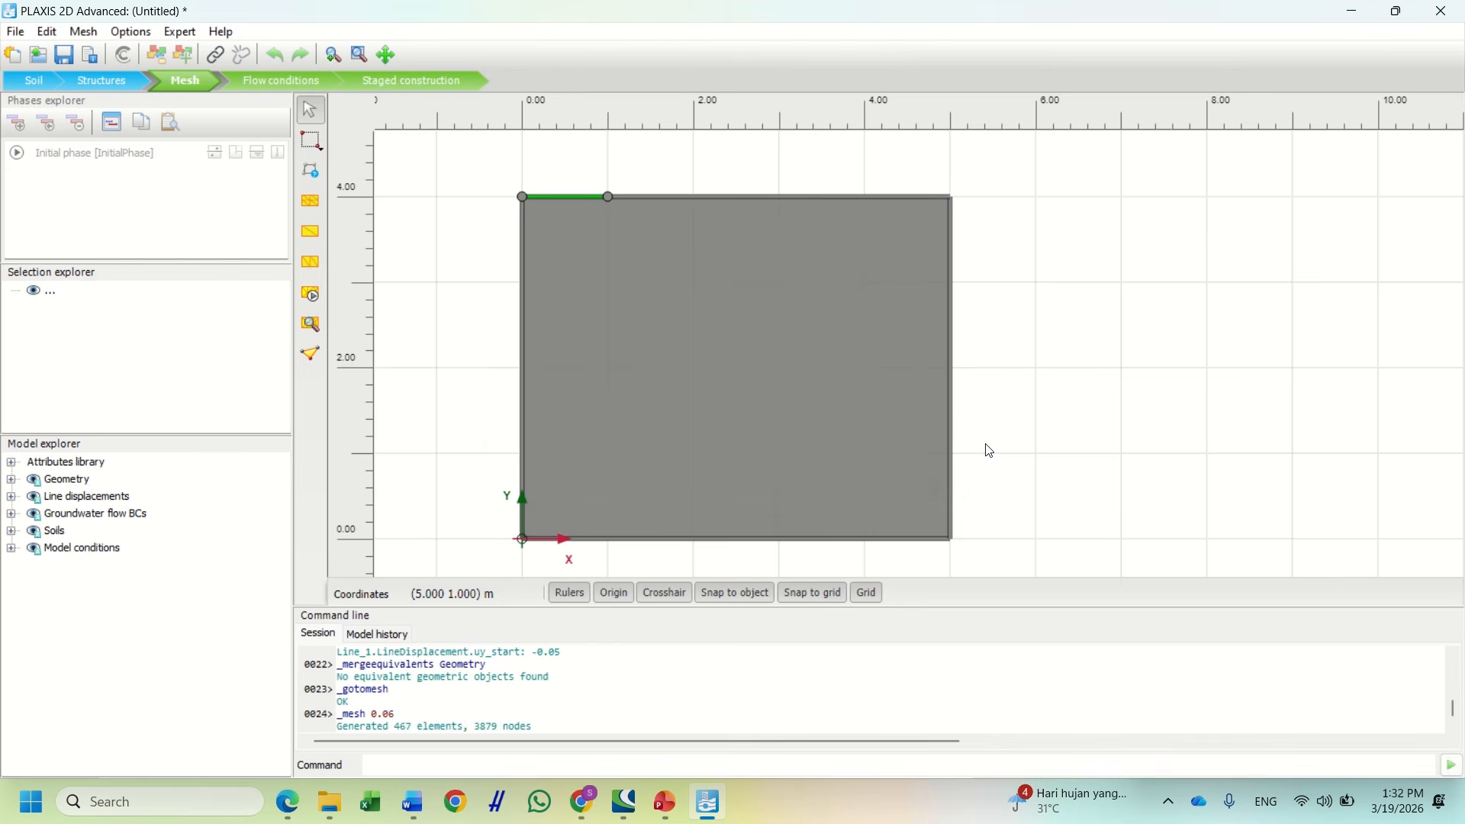
left_click(289, 82)
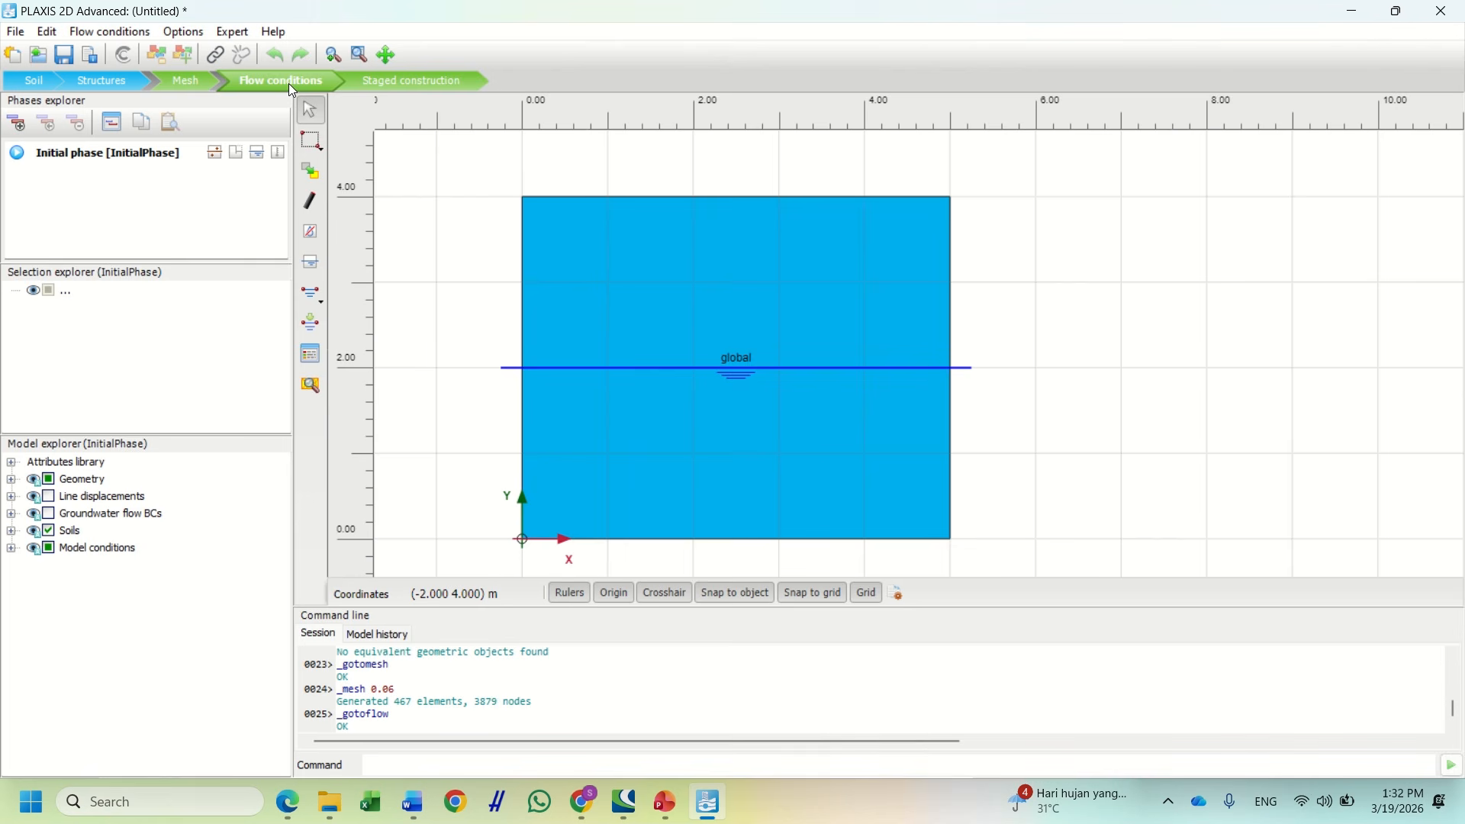
In Staged construction, confirm the Initial phase uses K0 procedure with Staged construction loading
left_click(375, 83)
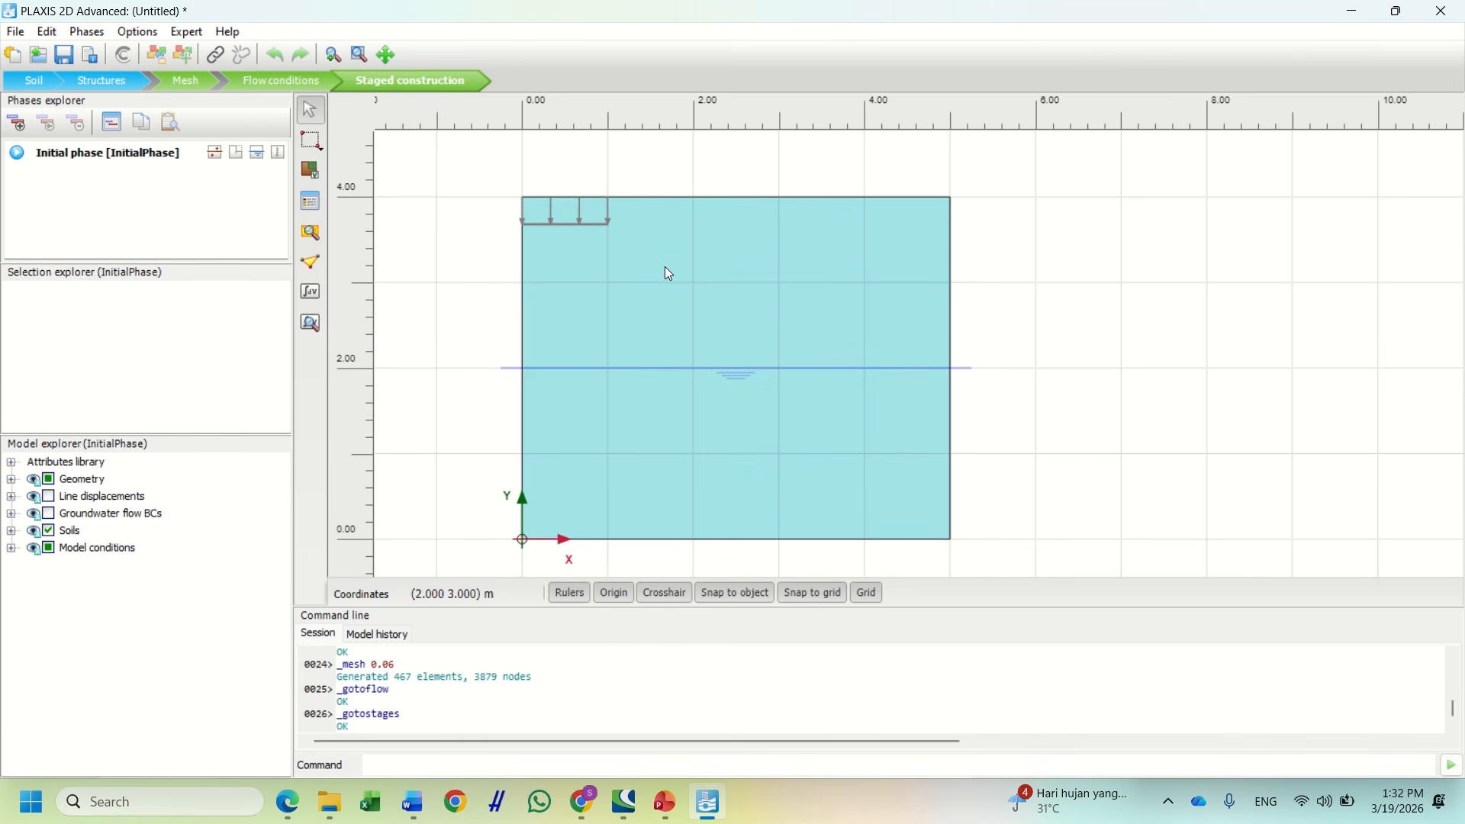
double_click(102, 155)
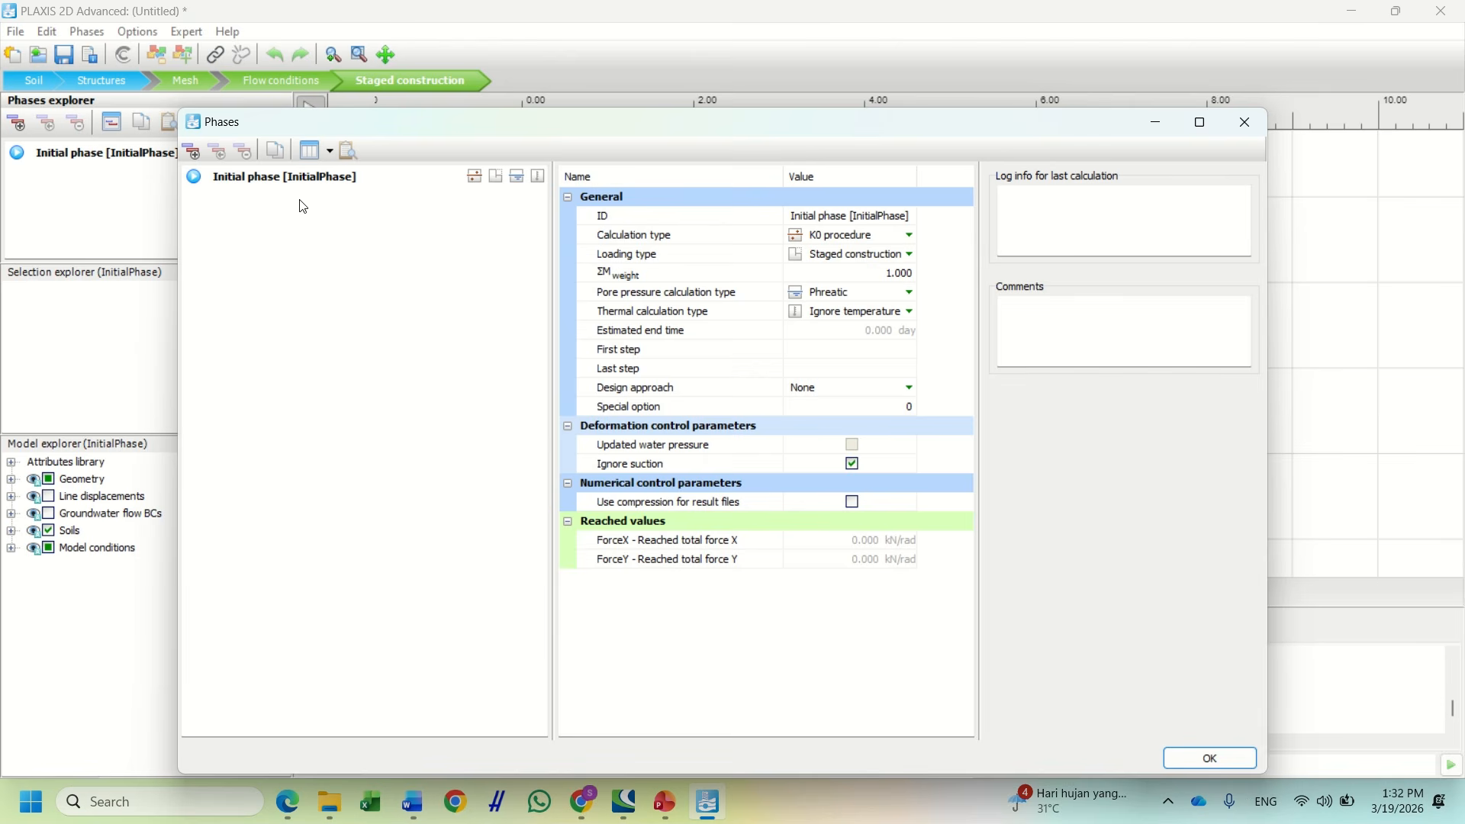
left_click(894, 242)
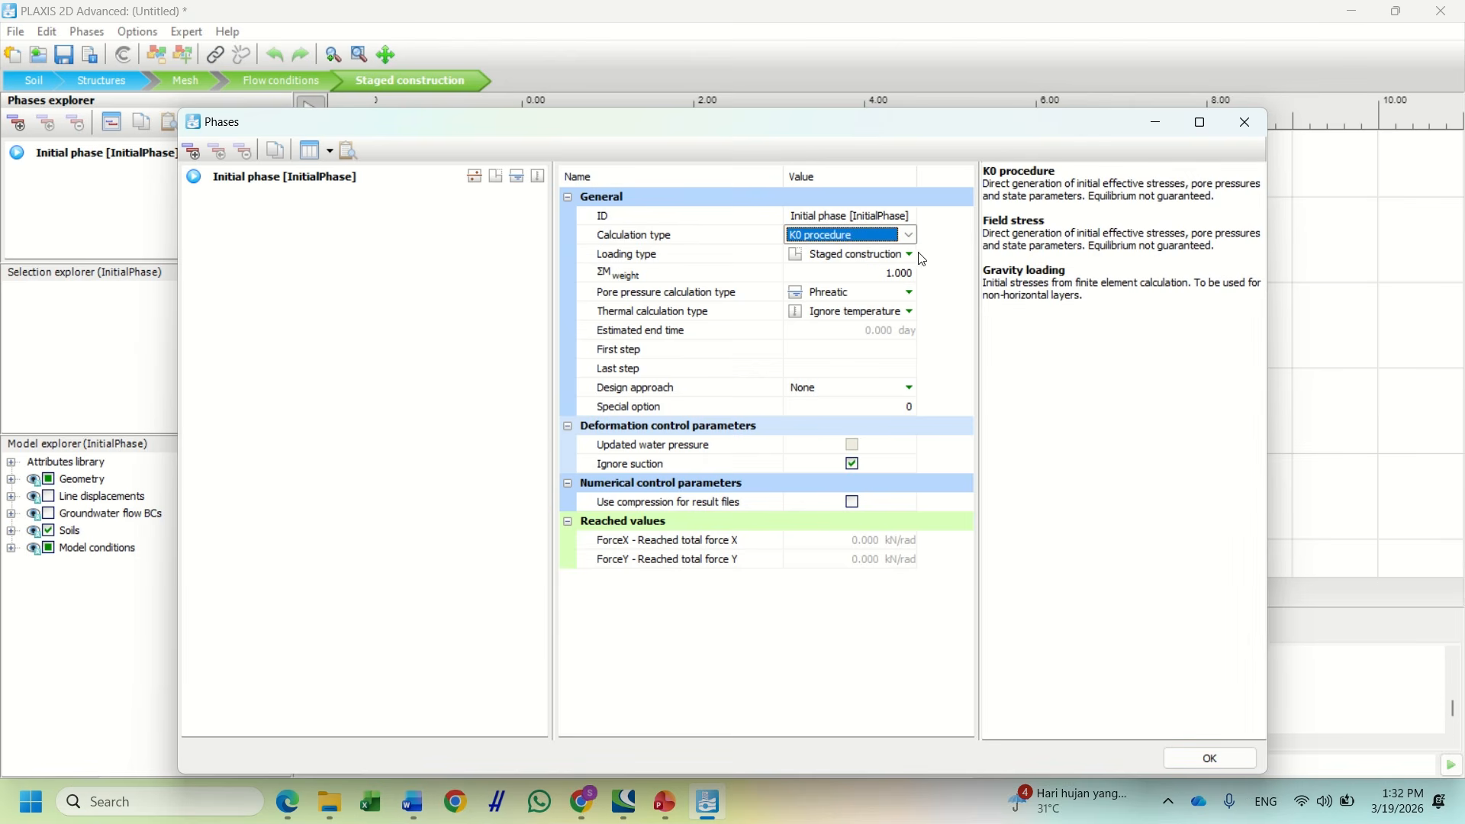
left_click(913, 256)
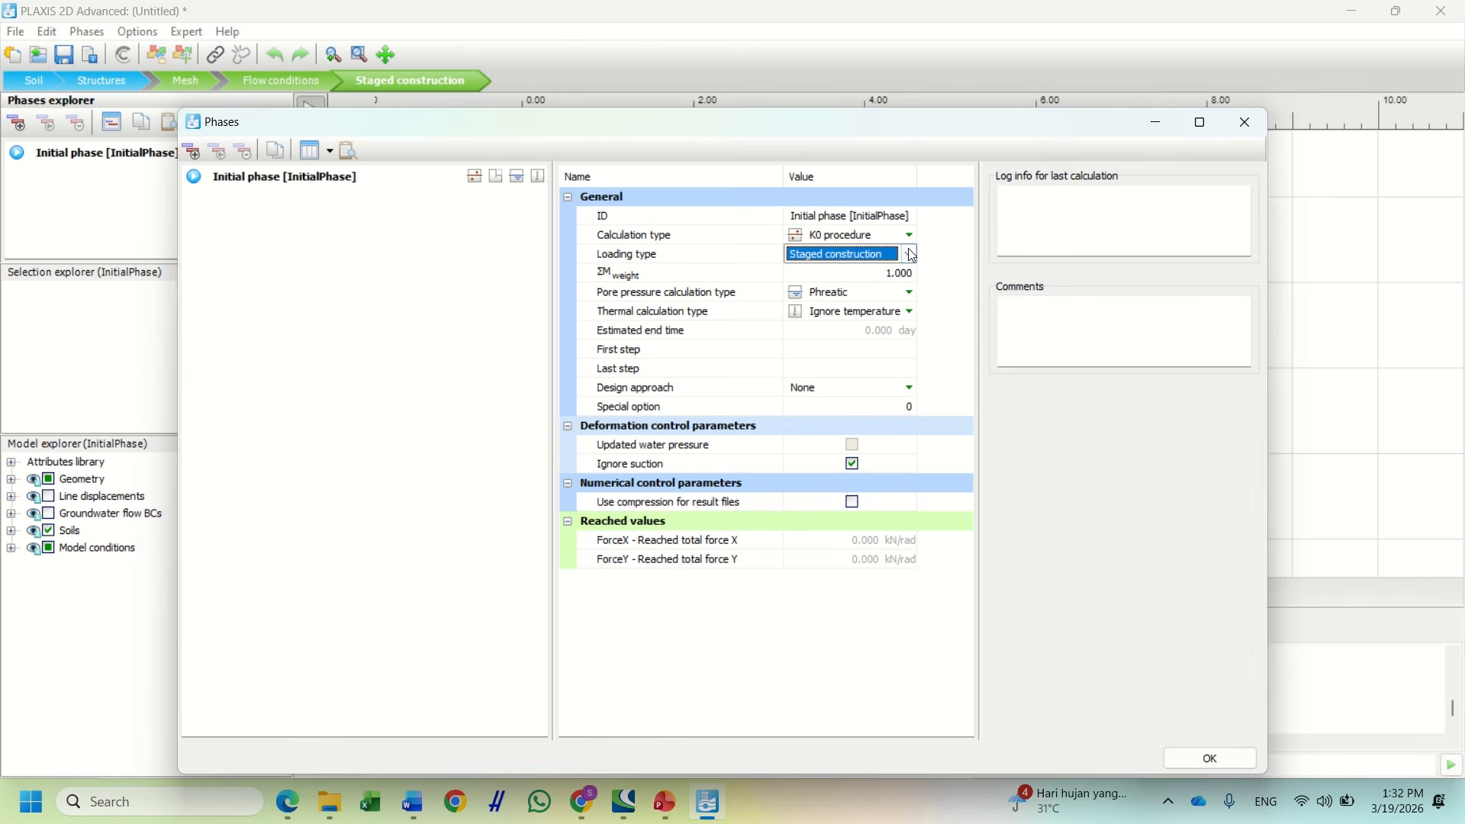
left_click(1246, 122)
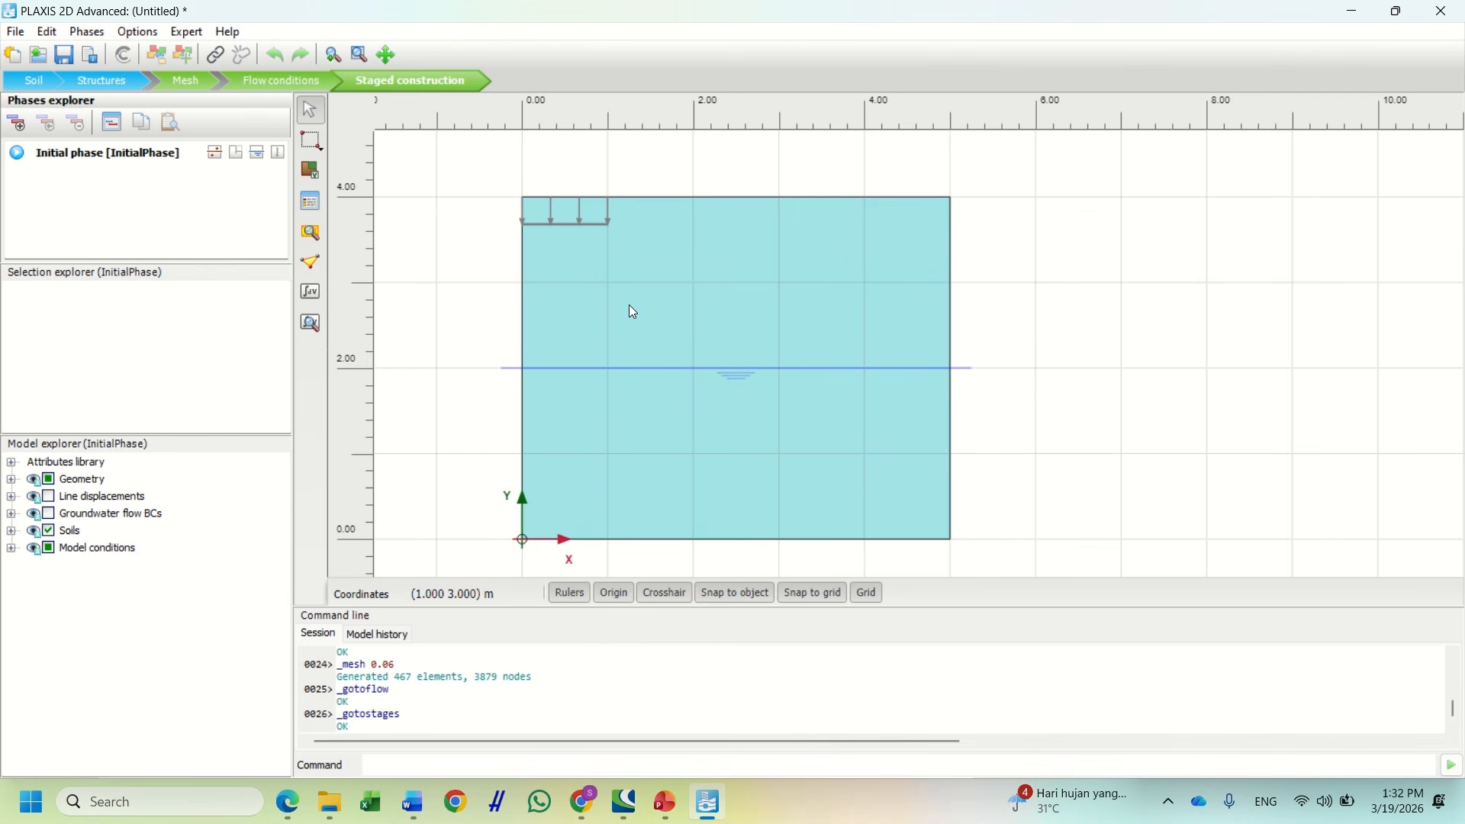
scroll(634, 313, "up", 2)
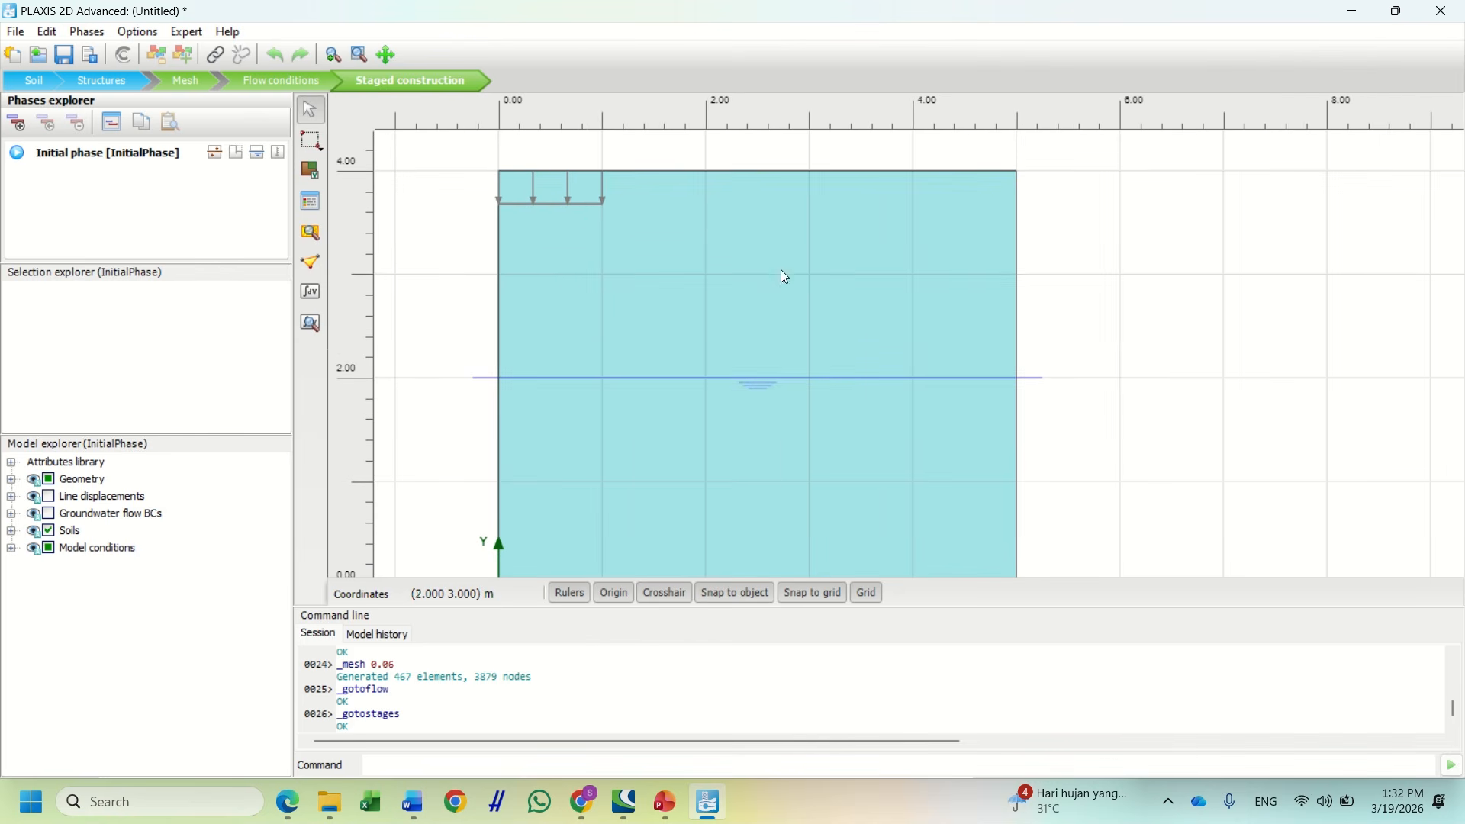
Add Phase_1 and activate the footing's line displacement Line_1_1 in it
left_click(16, 123)
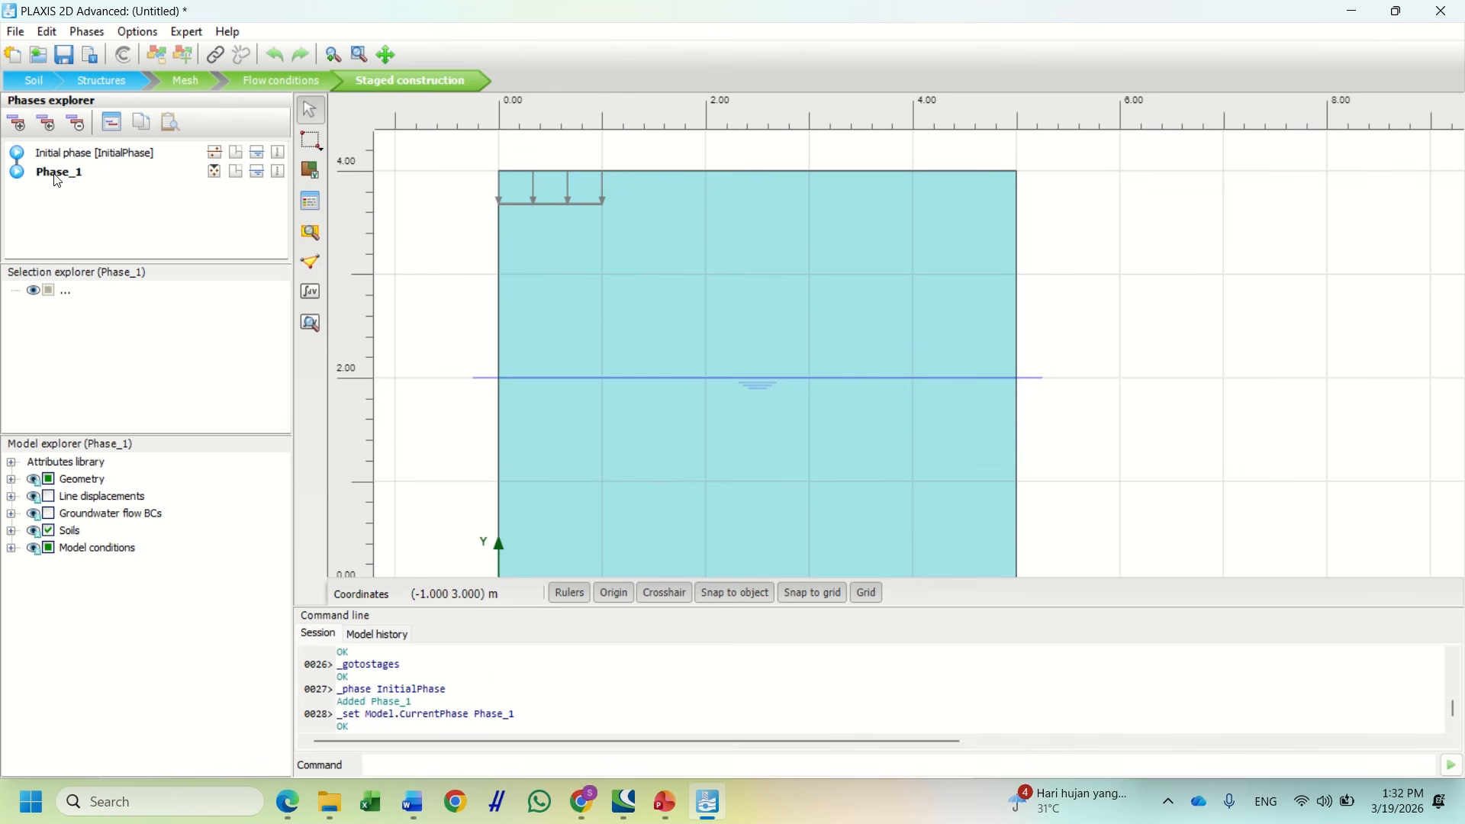
scroll(501, 195, "up", 3)
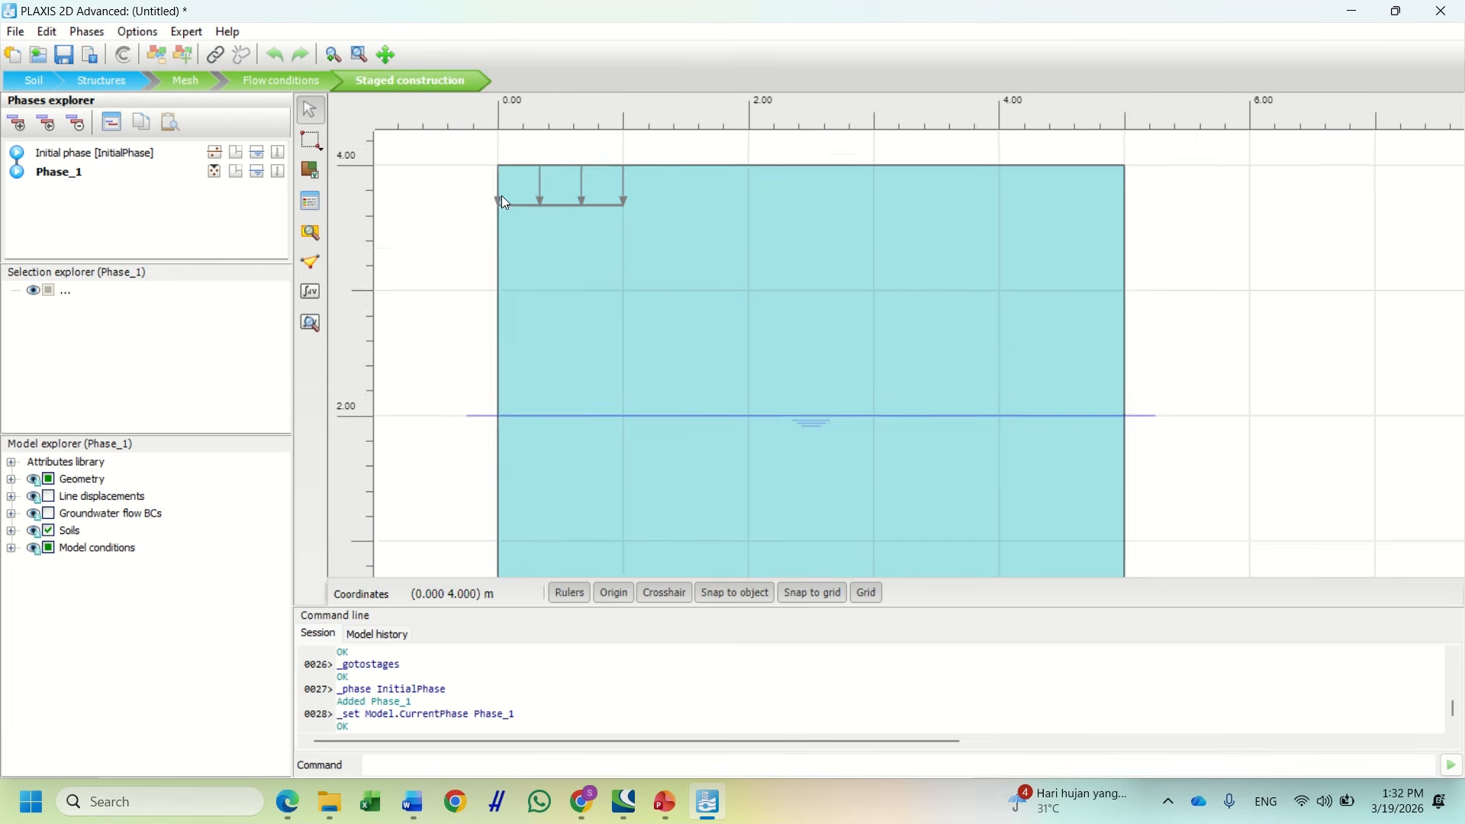
left_click(498, 199)
left_click(544, 209)
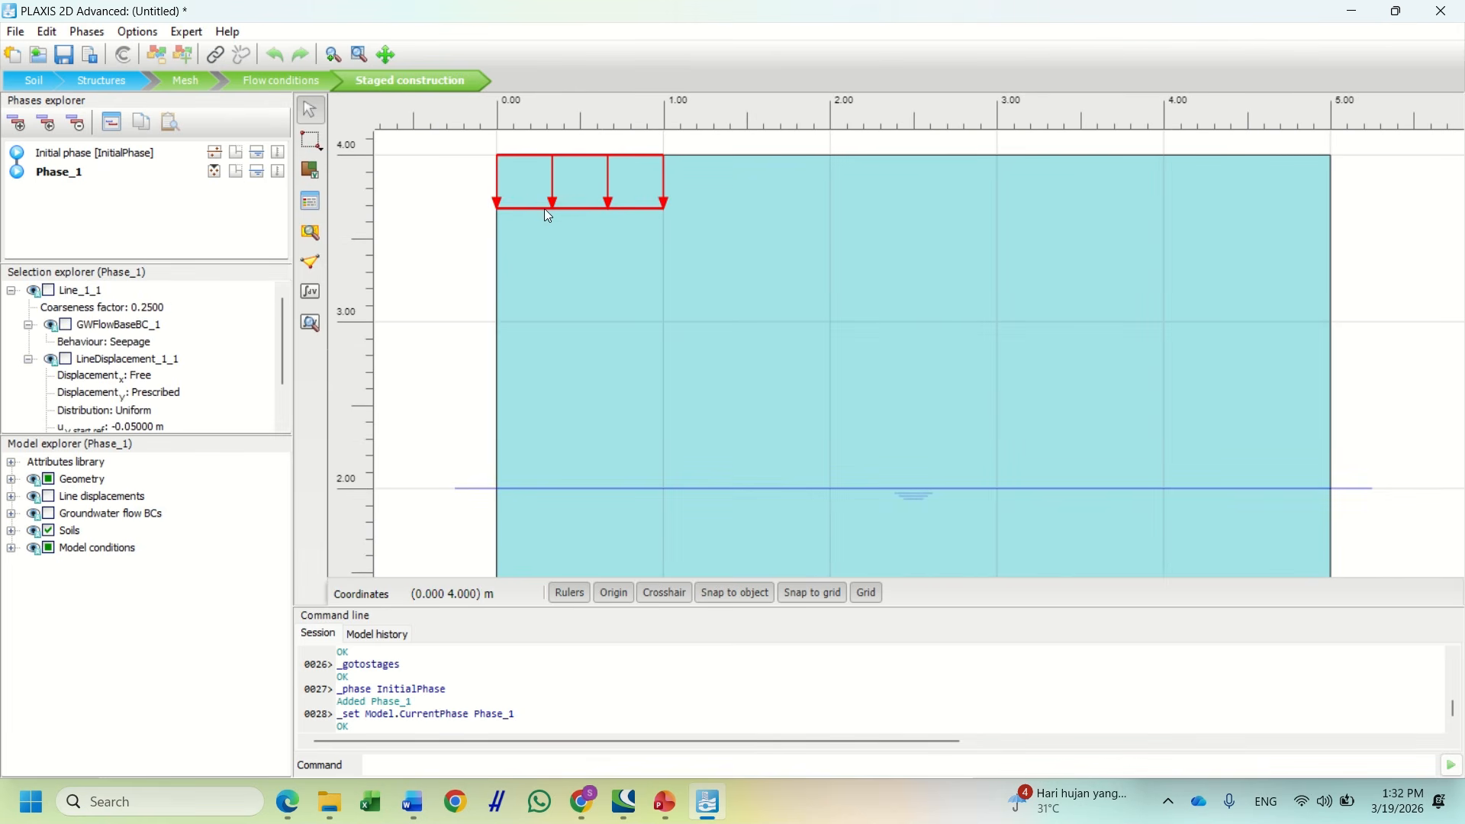
right_click(552, 200)
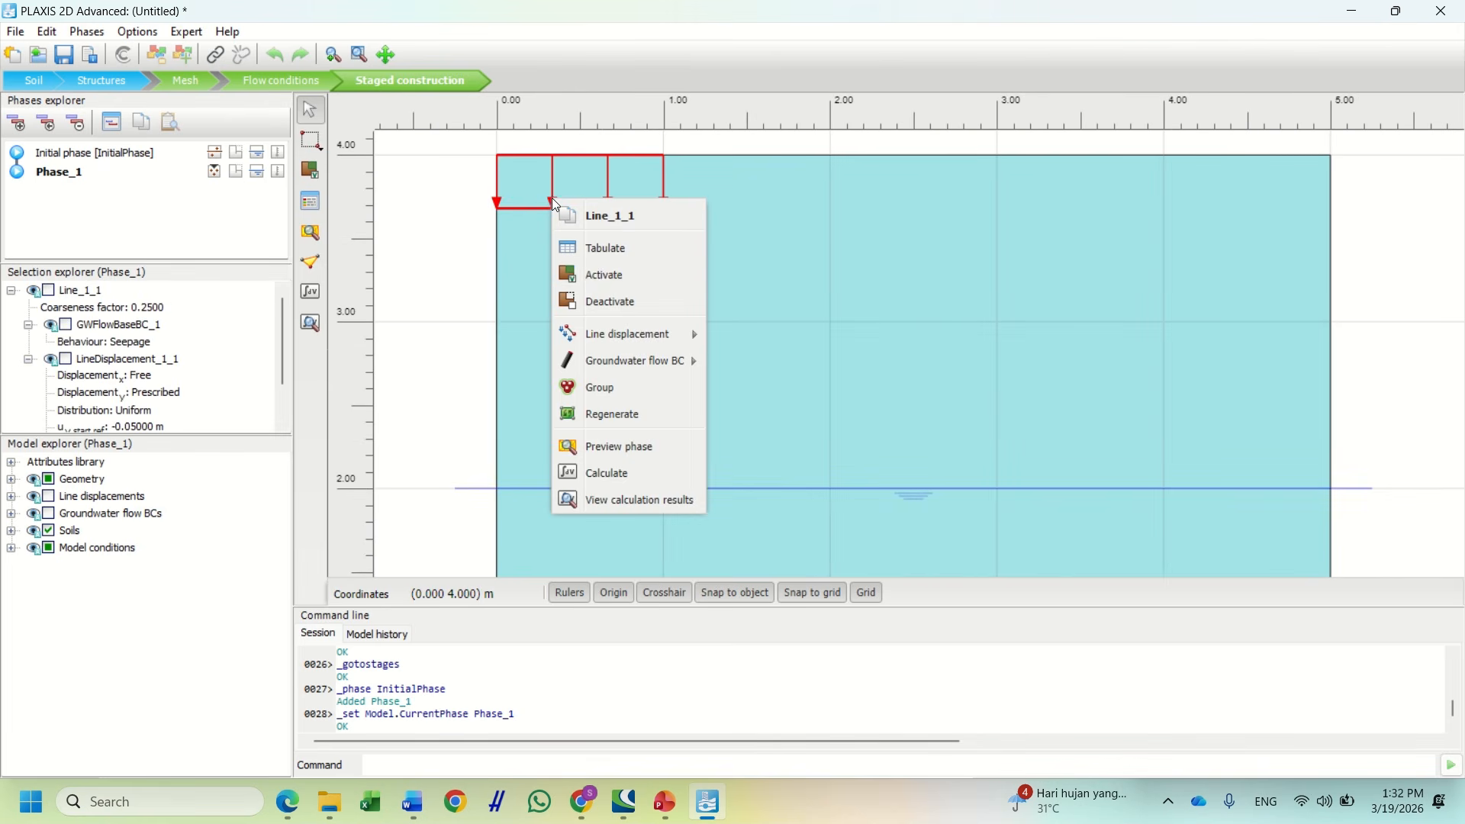
left_click(600, 277)
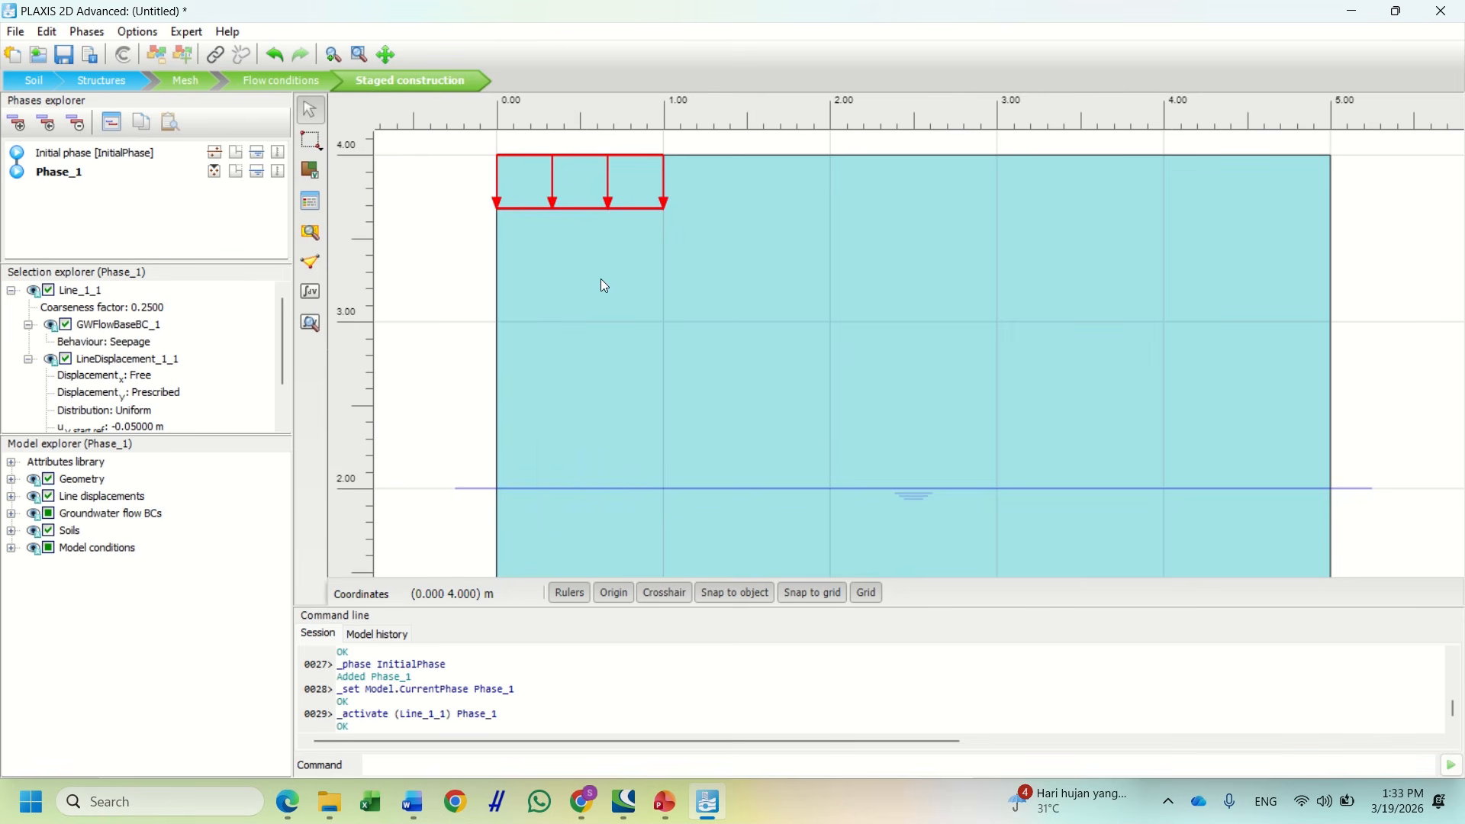
left_click(444, 252)
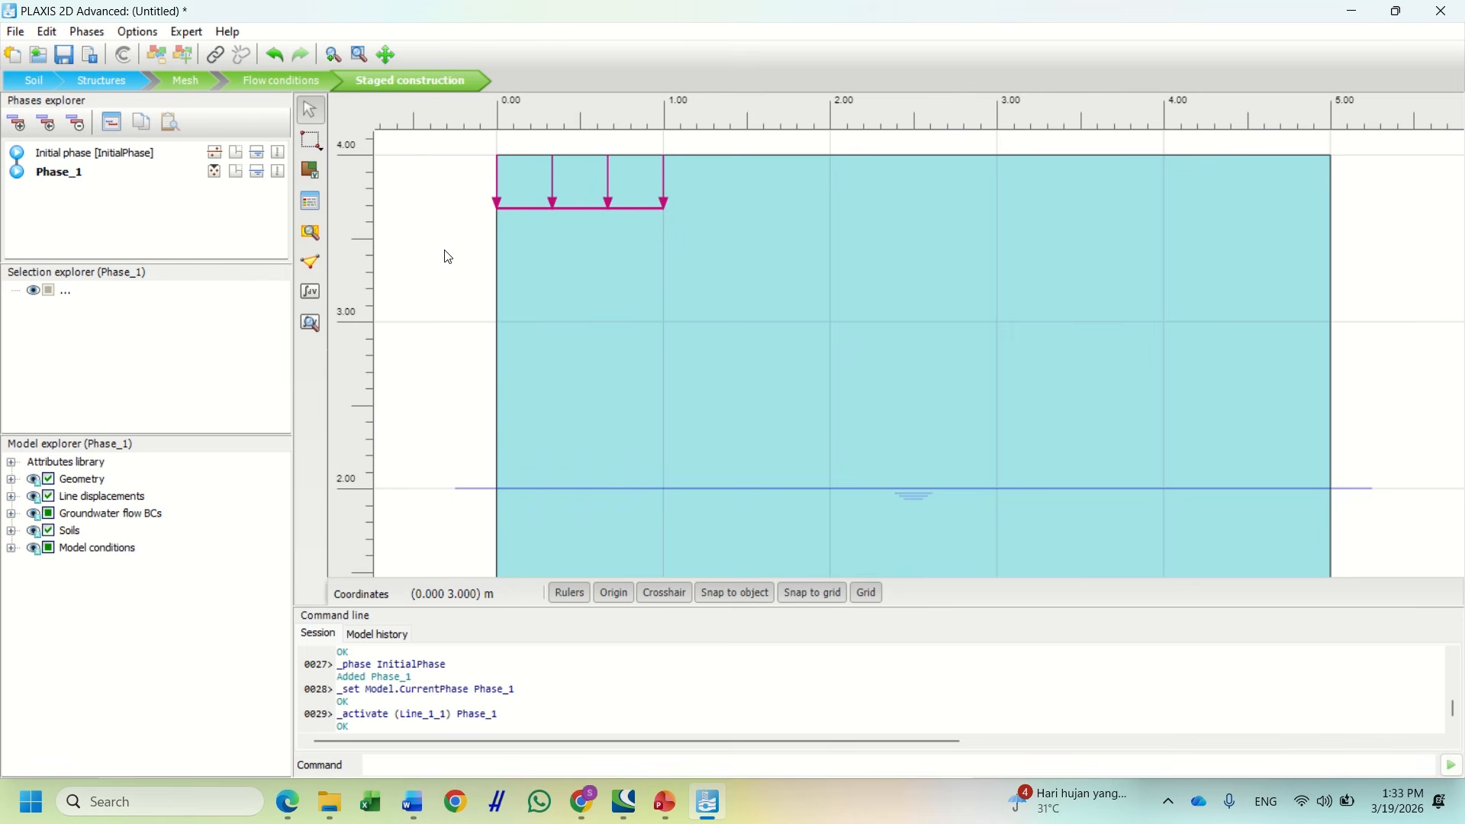
double_click(84, 178)
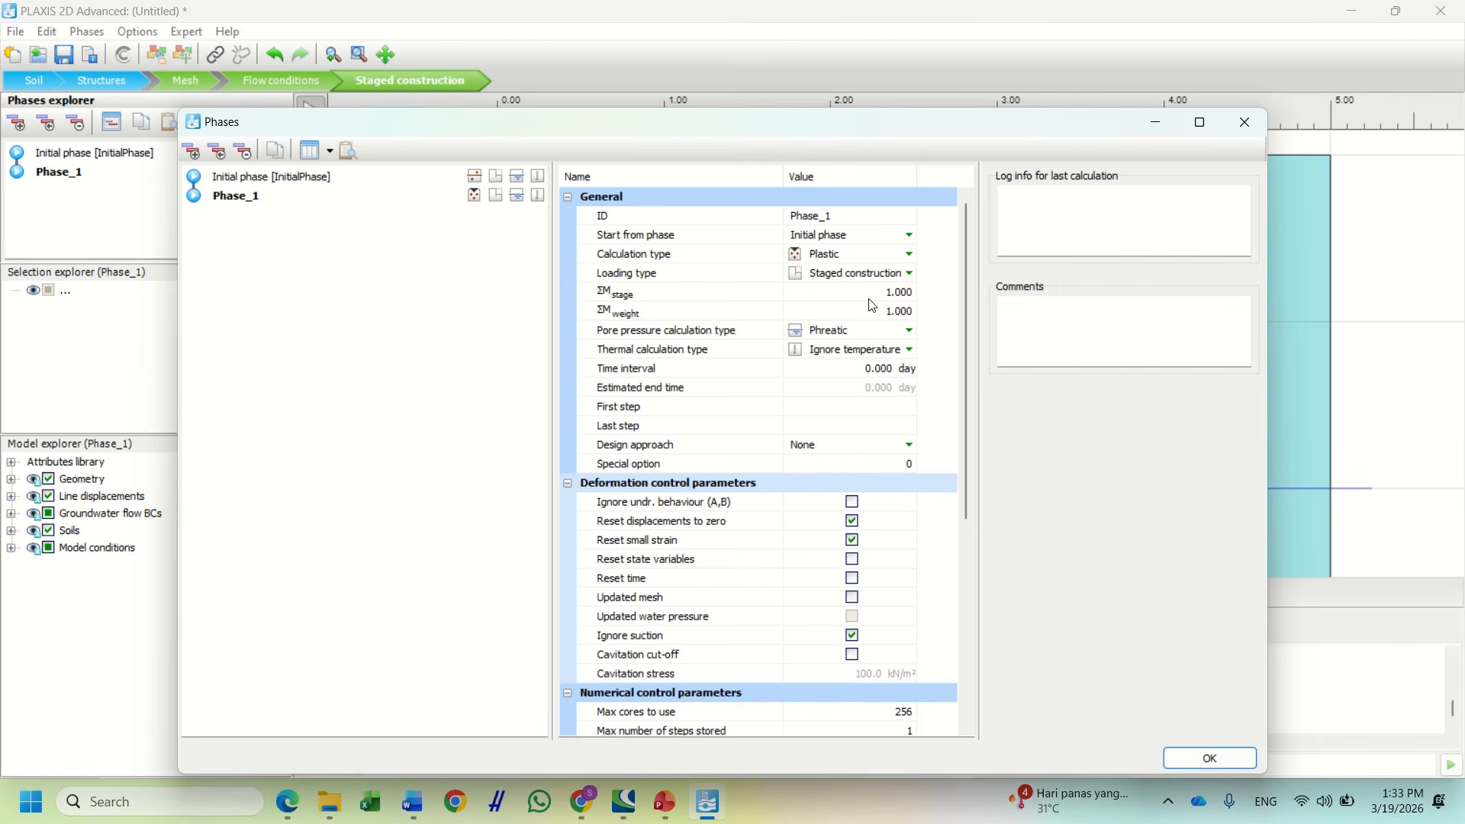
Keep Phase_1's calculation type as Plastic, review its parameters and accept the settings
left_click(853, 256)
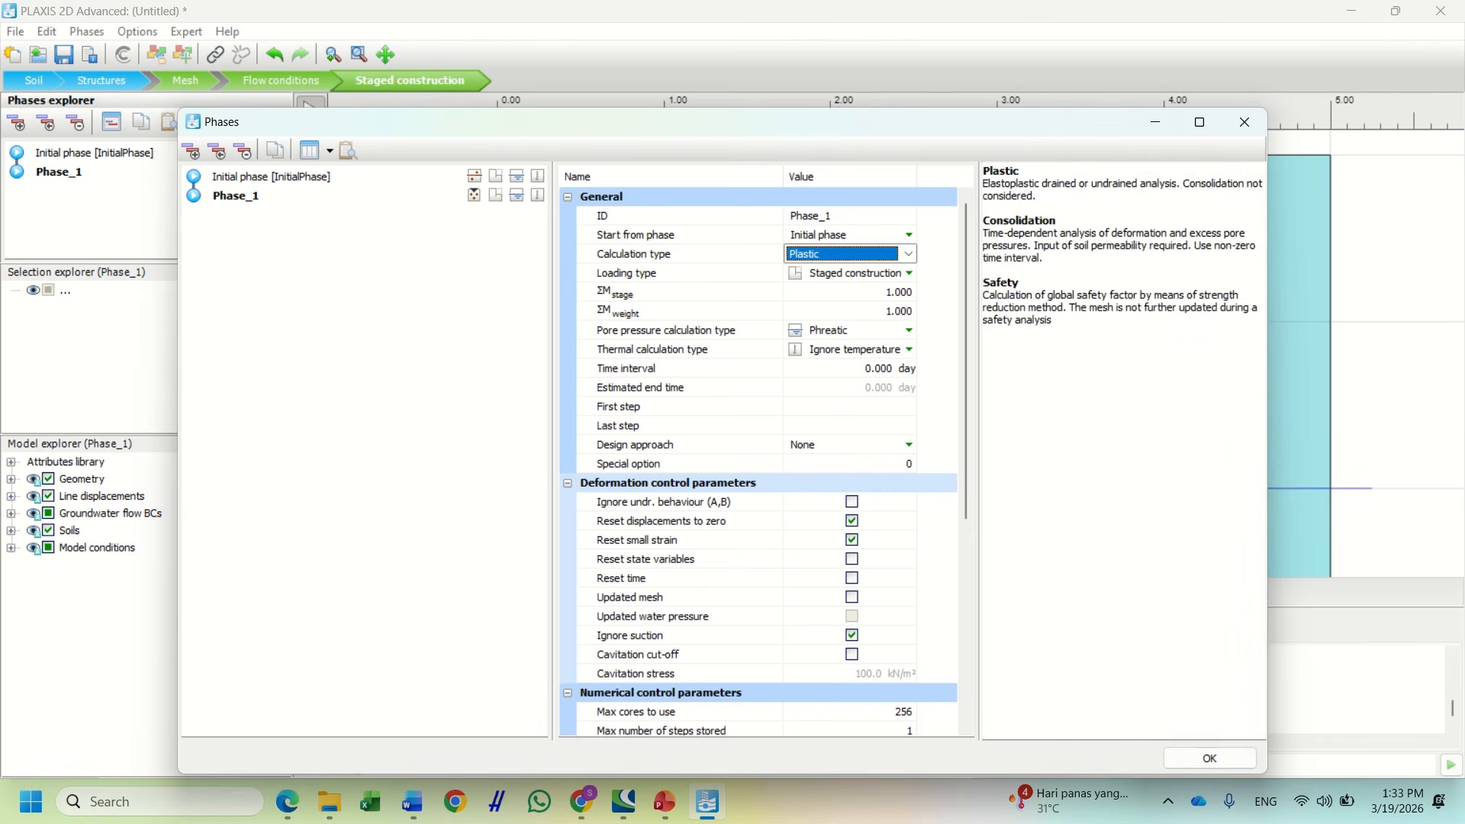
left_click(853, 258)
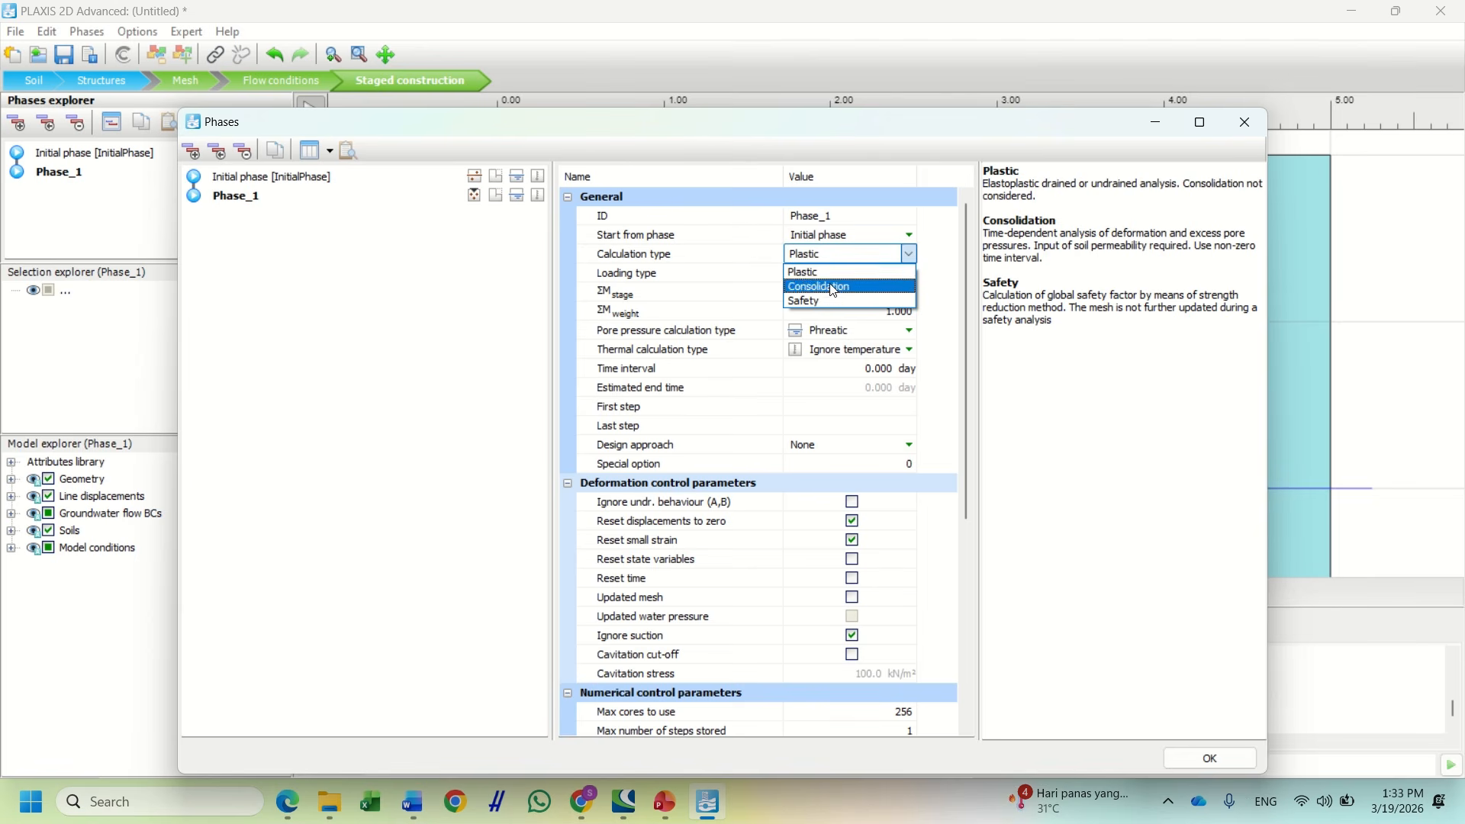
left_click(936, 279)
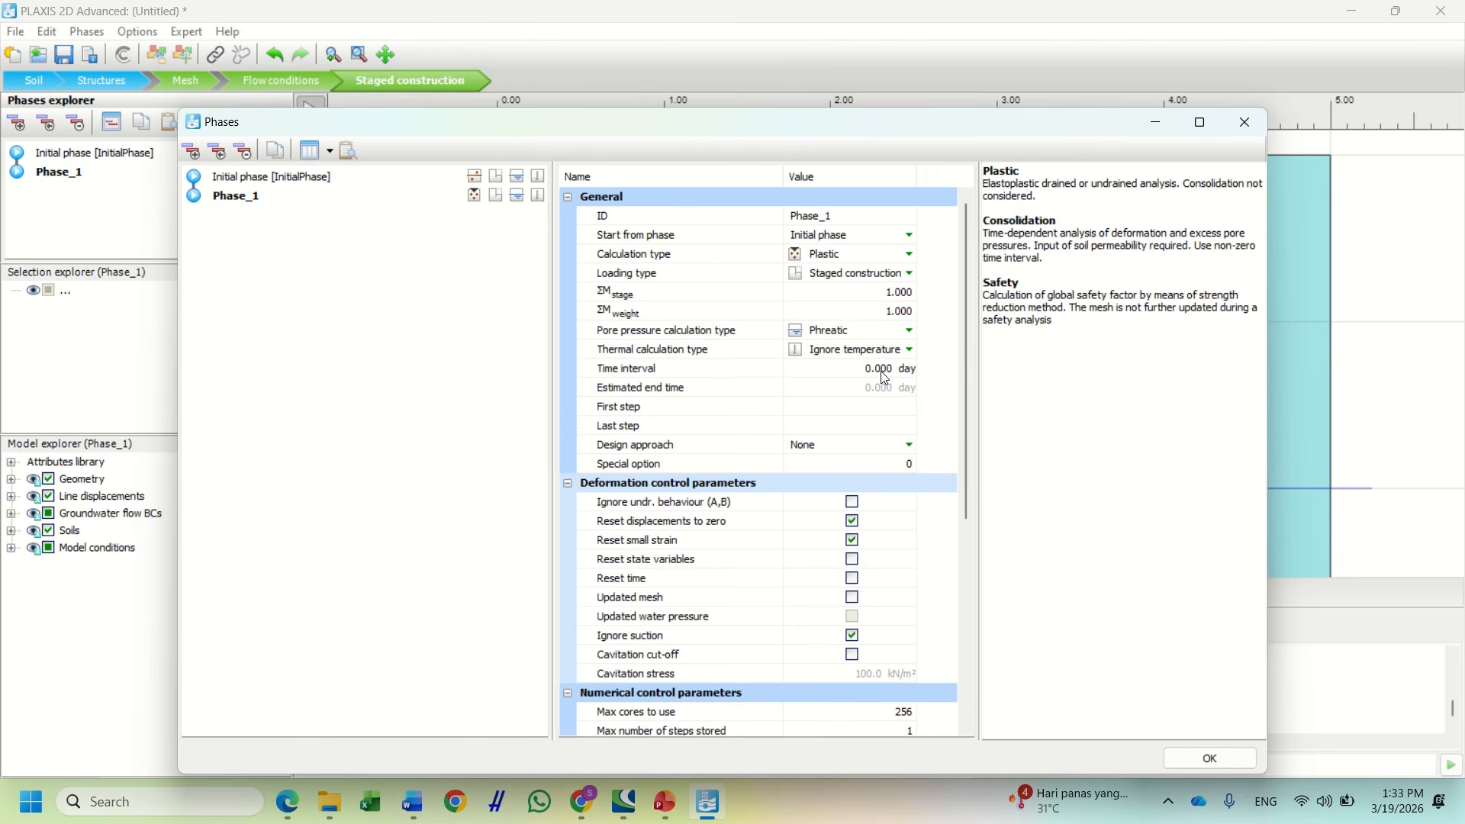
scroll(885, 380, "down", 1)
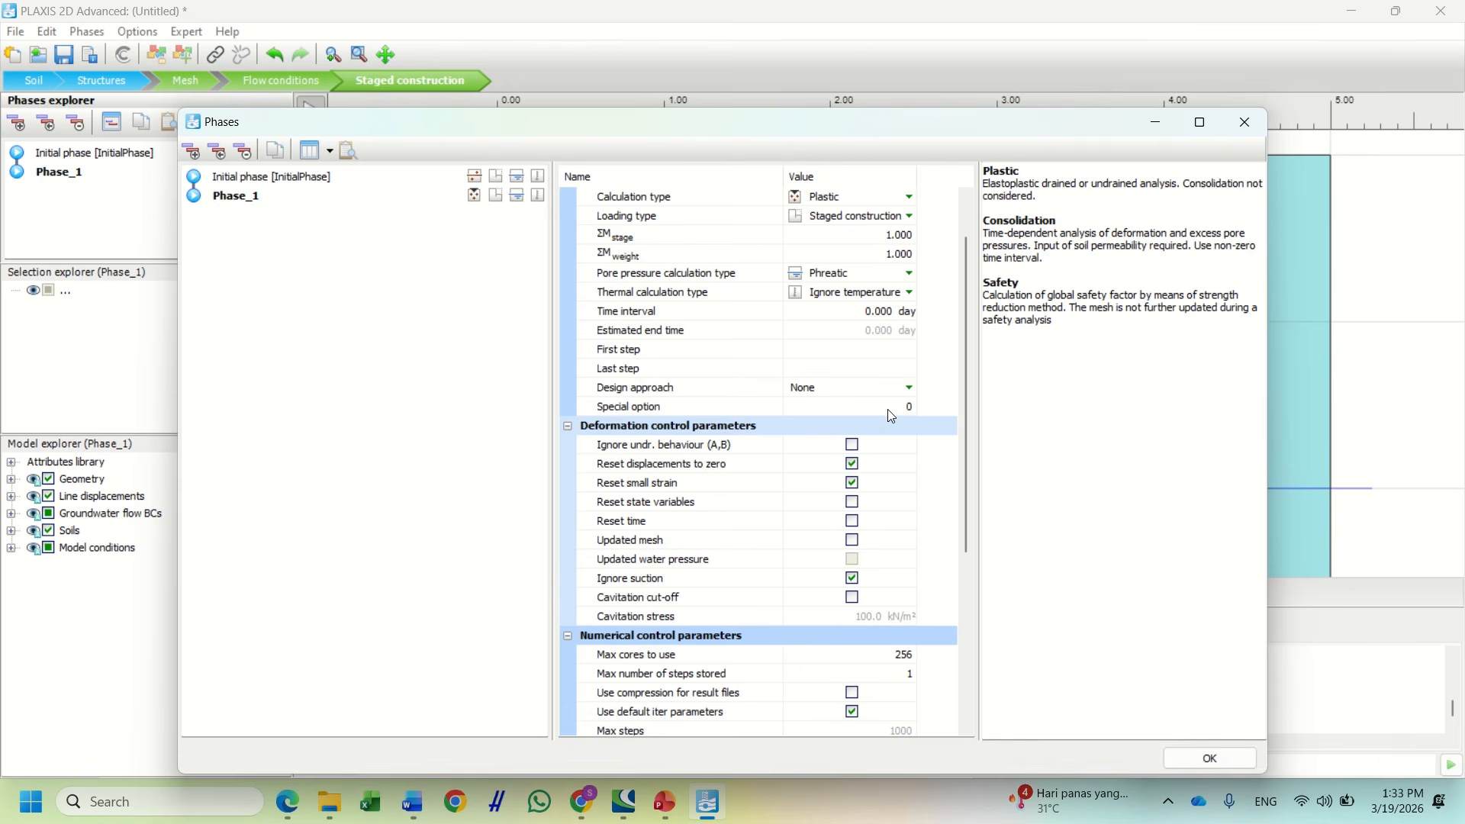
scroll(893, 418, "down", 3)
scroll(893, 419, "down", 2)
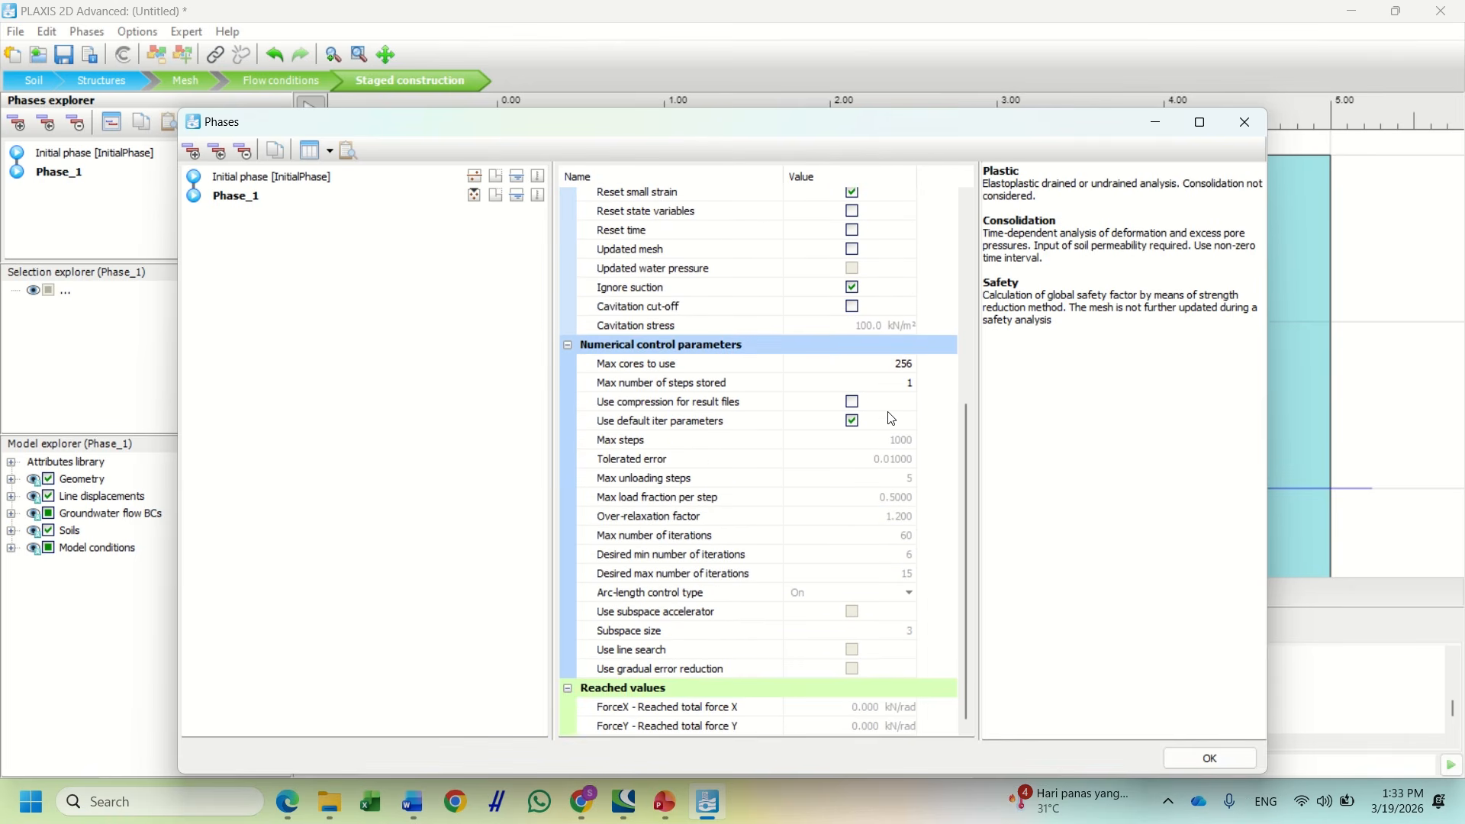
left_click(1206, 757)
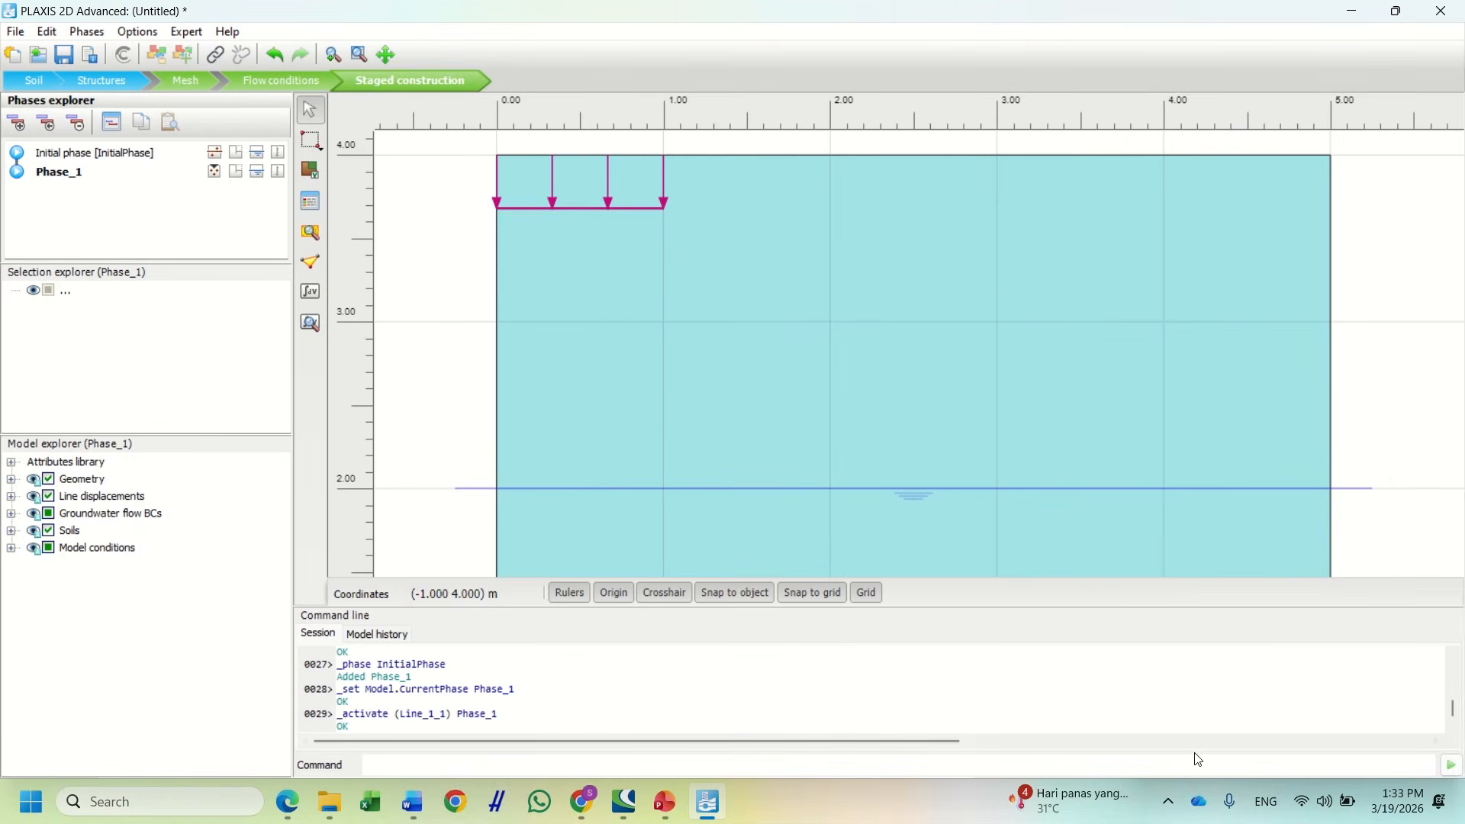
scroll(694, 425, "down", 2)
scroll(722, 326, "up", 2)
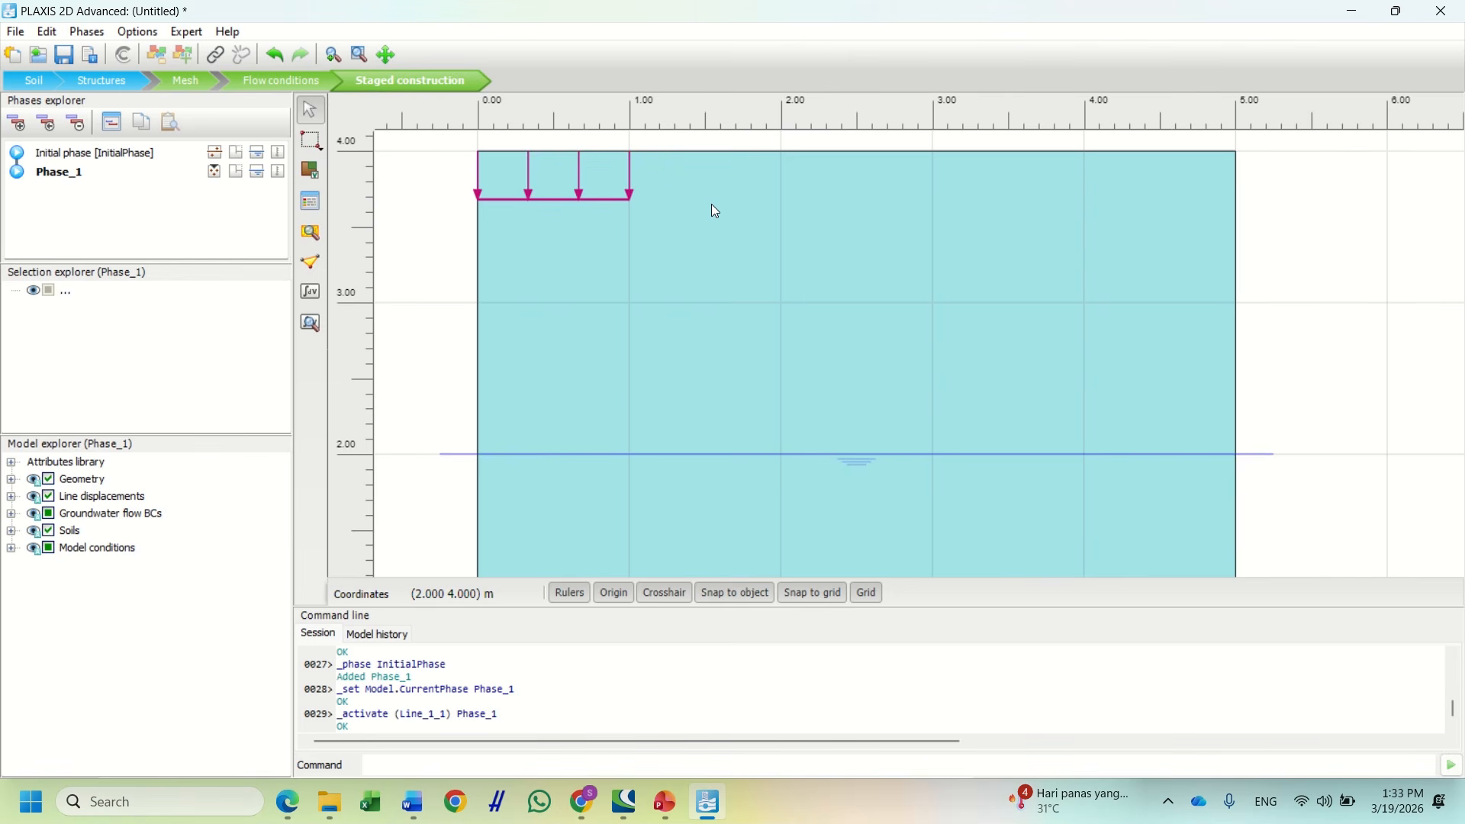
Calculate the phases, ignoring the curve-points feedback, then view the results in Output
left_click(310, 297)
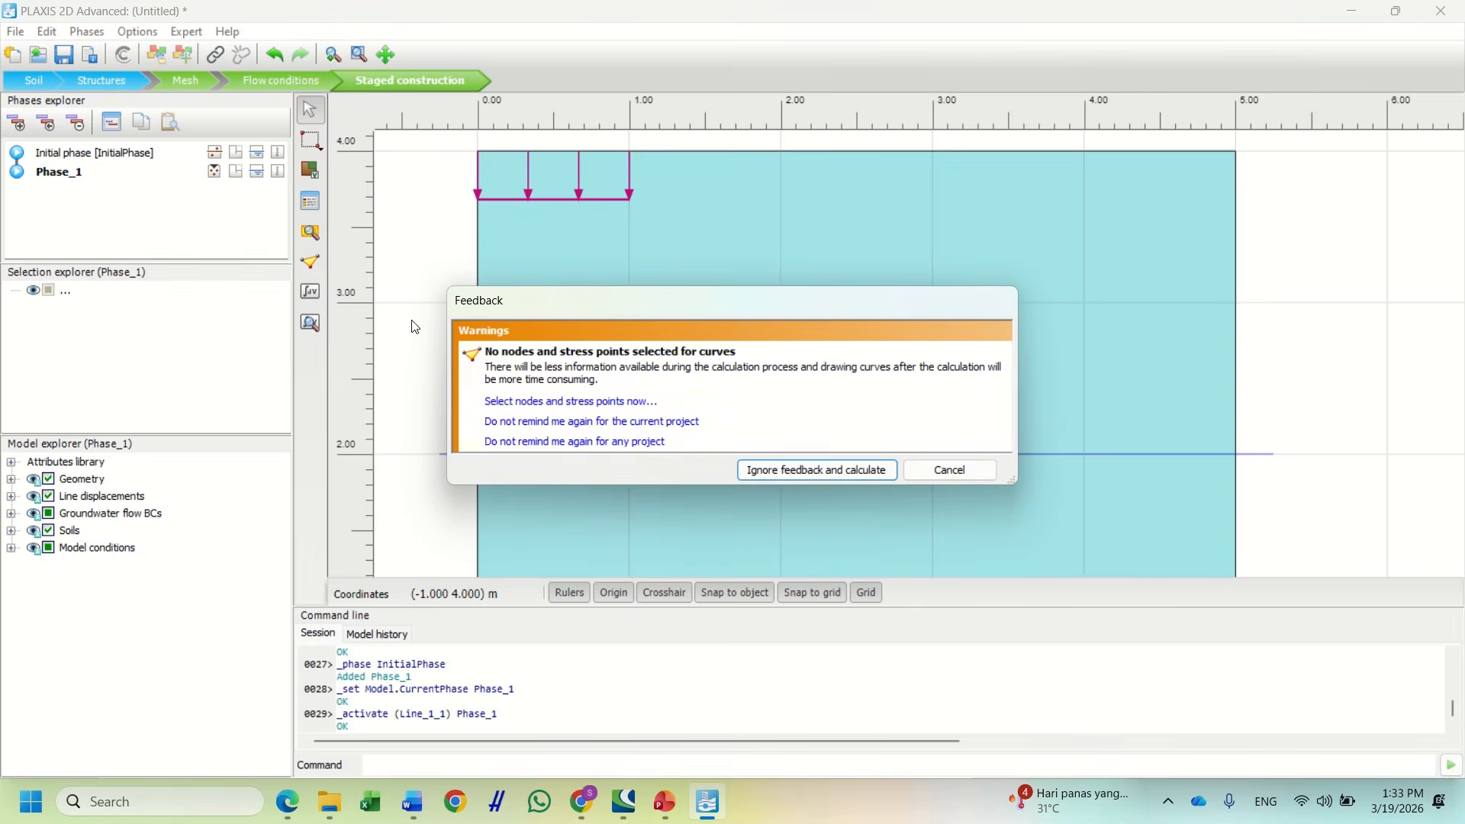
left_click(780, 470)
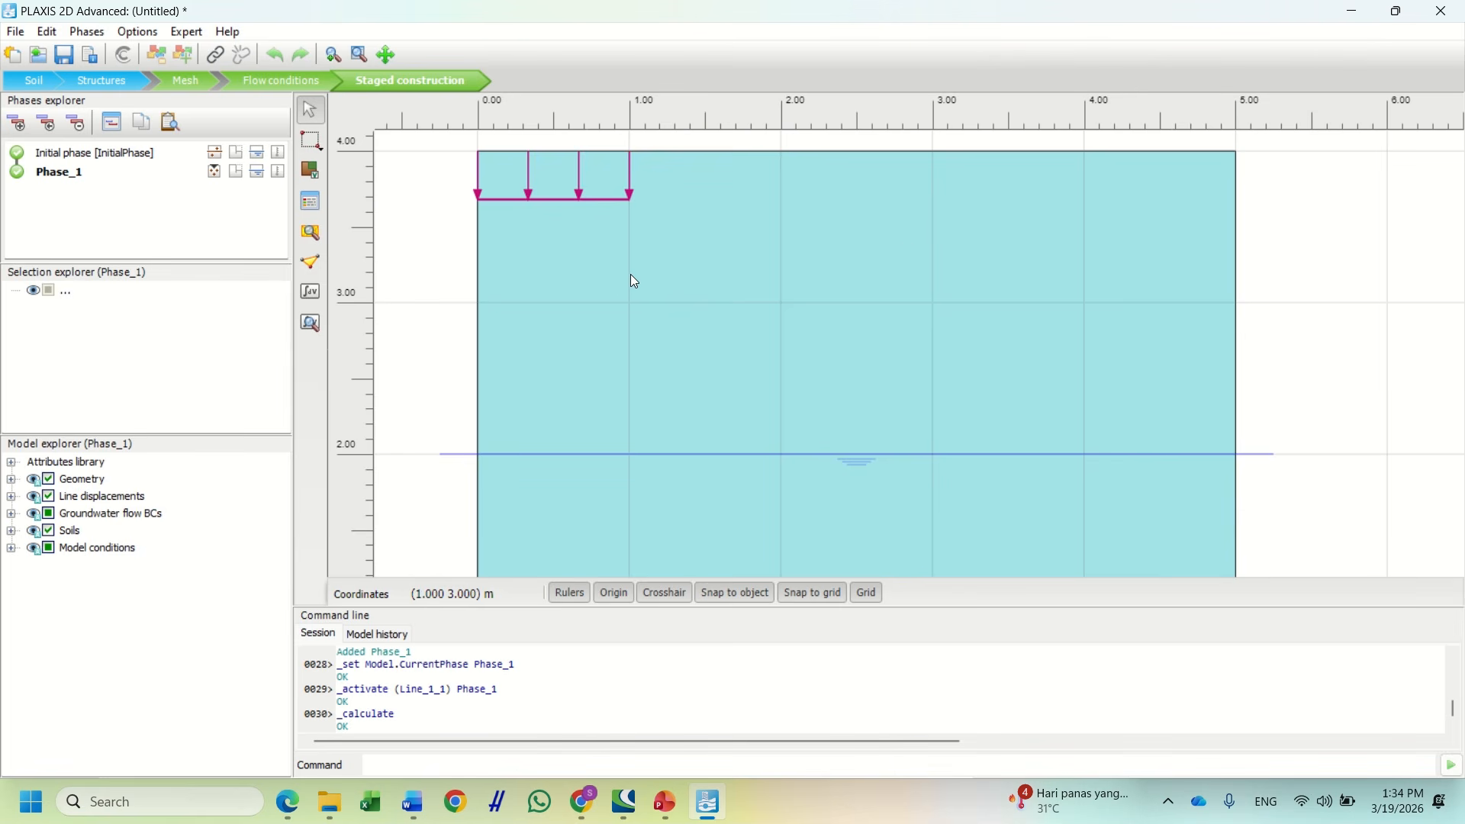
left_click(313, 325)
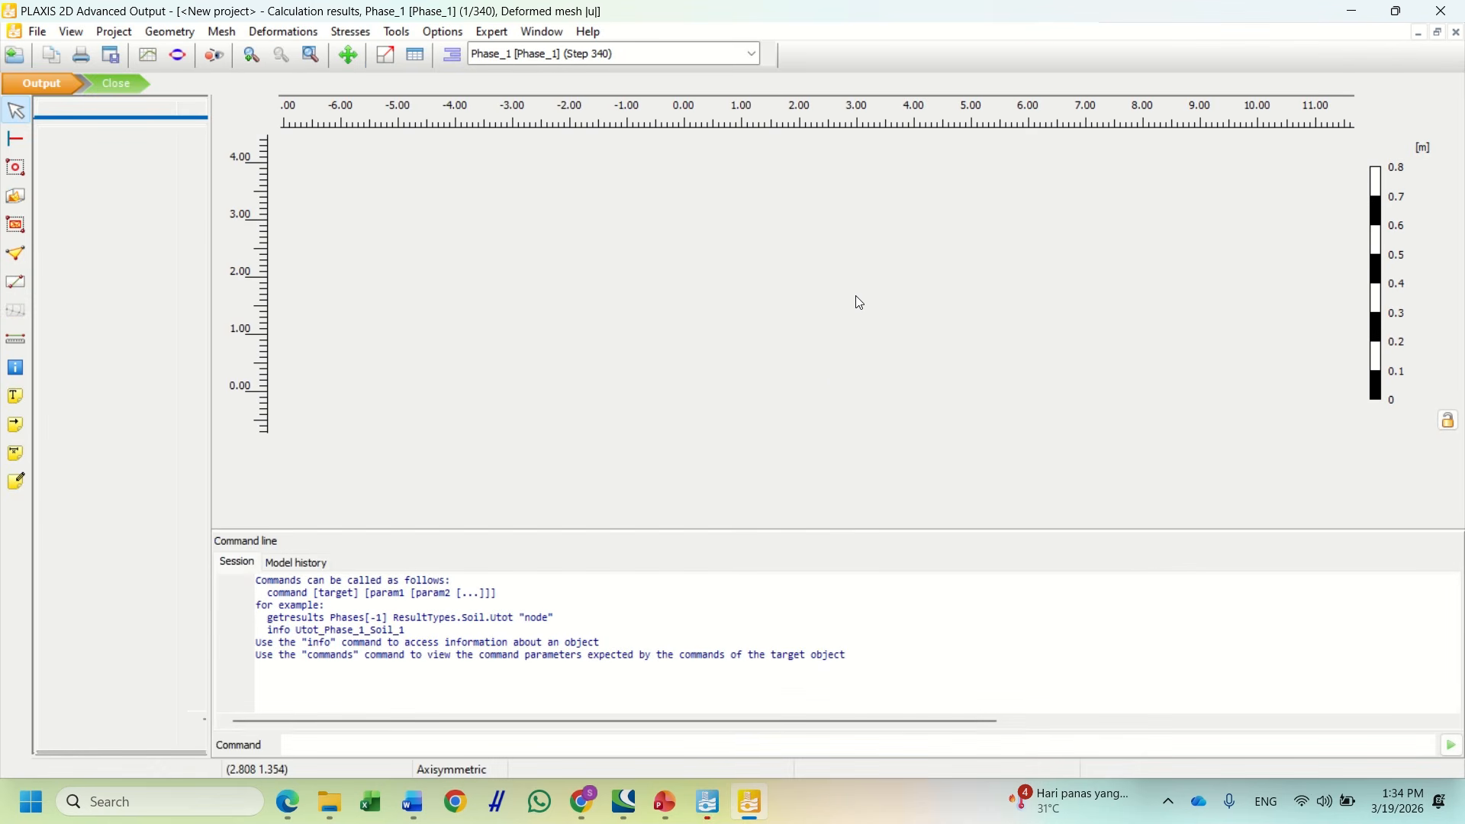
Pan and zoom so the 5× scaled Phase_1 deformed mesh fills the view
scroll(726, 218, "up", 2)
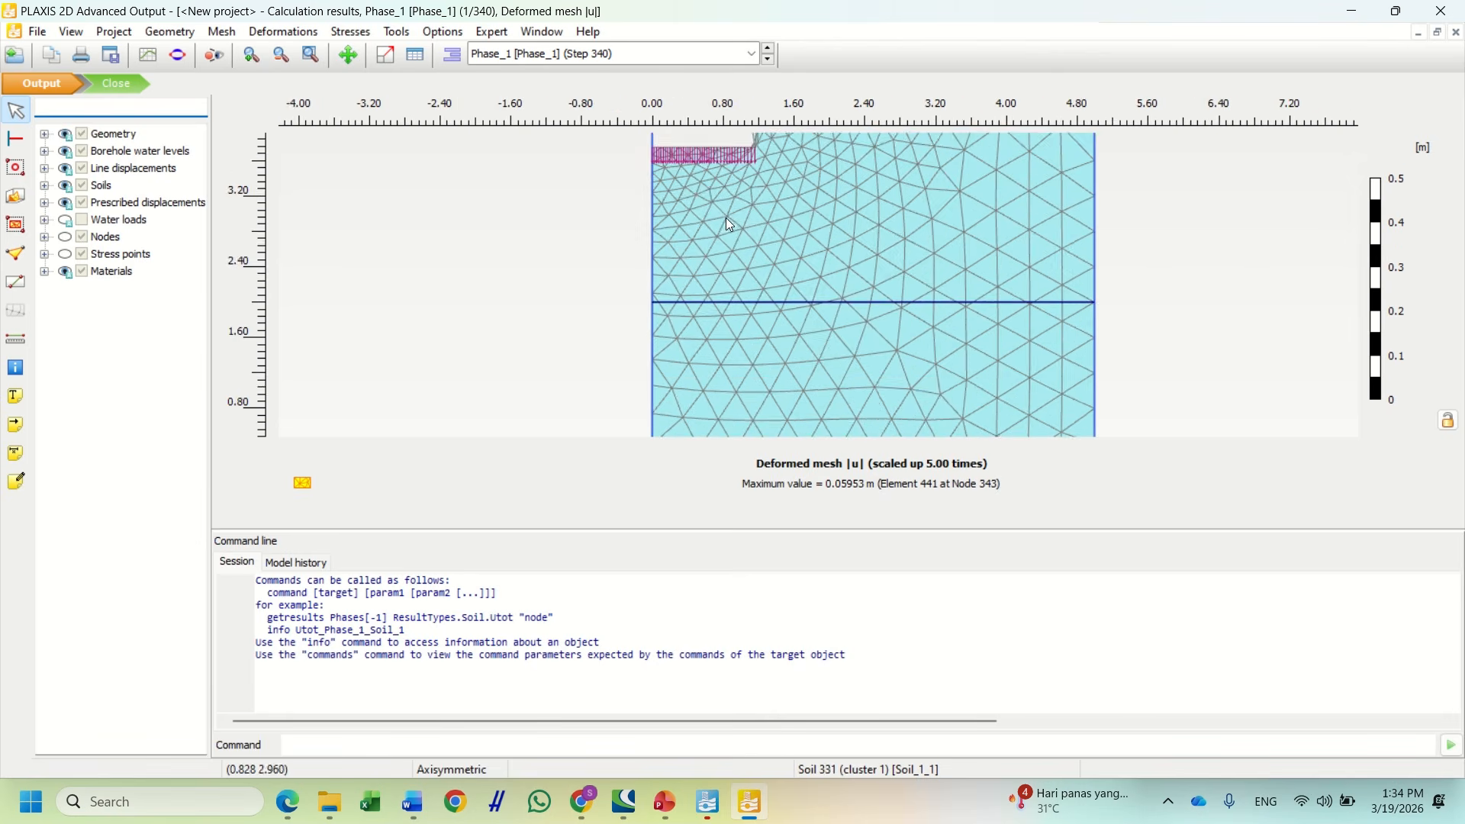
left_click_drag(787, 218, 746, 274)
scroll(711, 198, "up", 3)
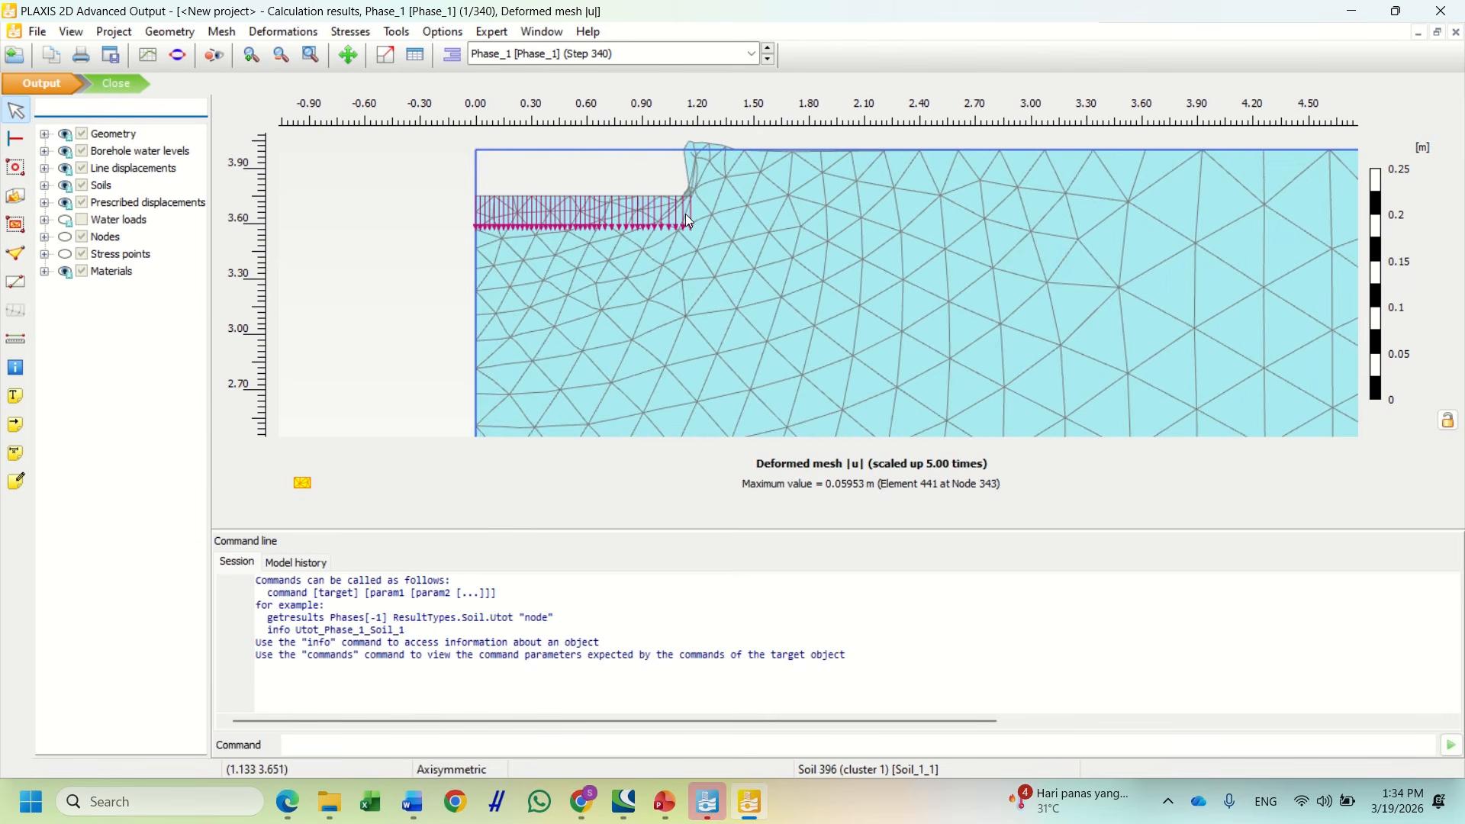
scroll(699, 203, "up", 1)
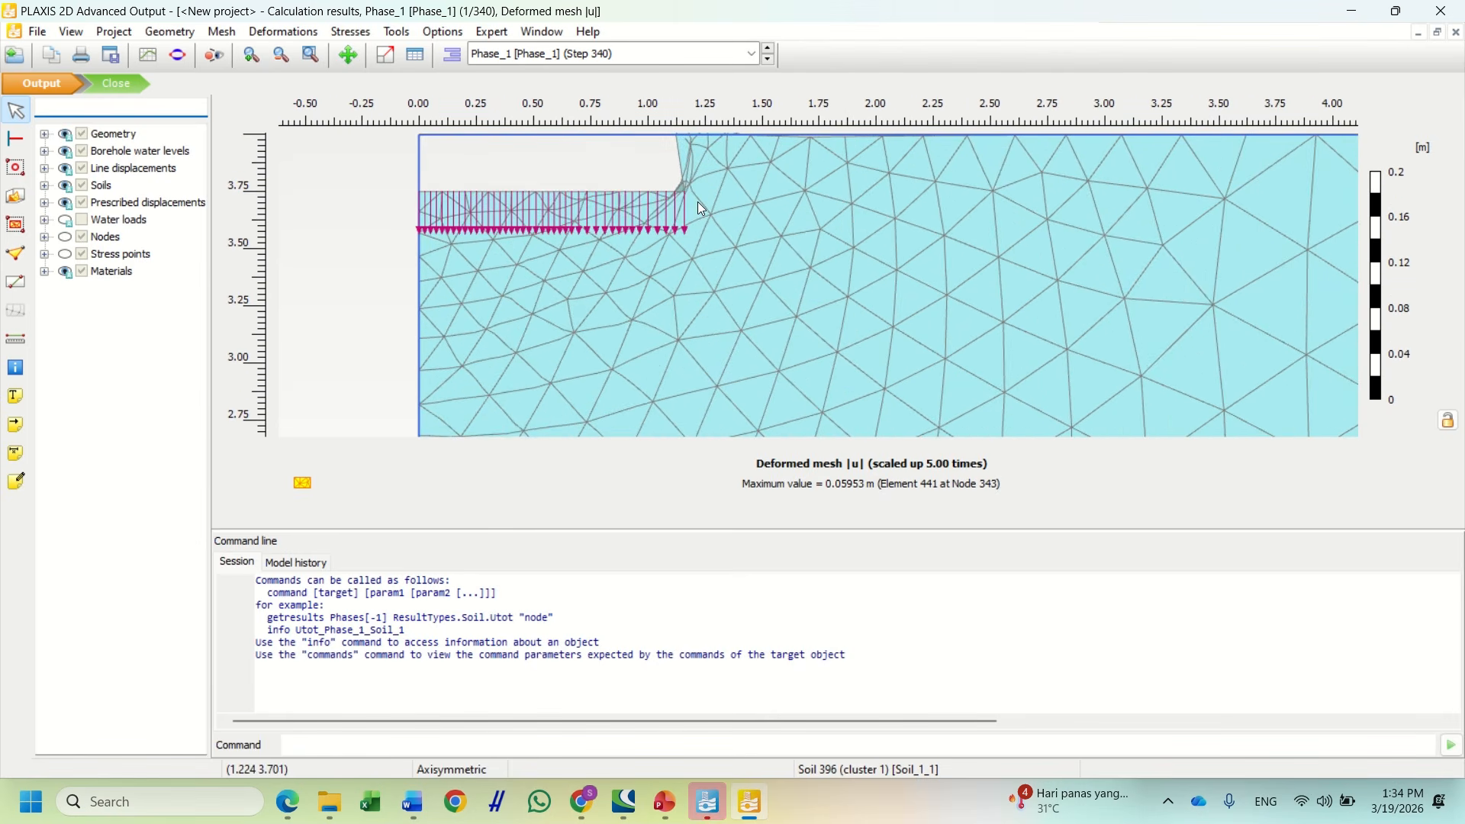
scroll(698, 203, "down", 4)
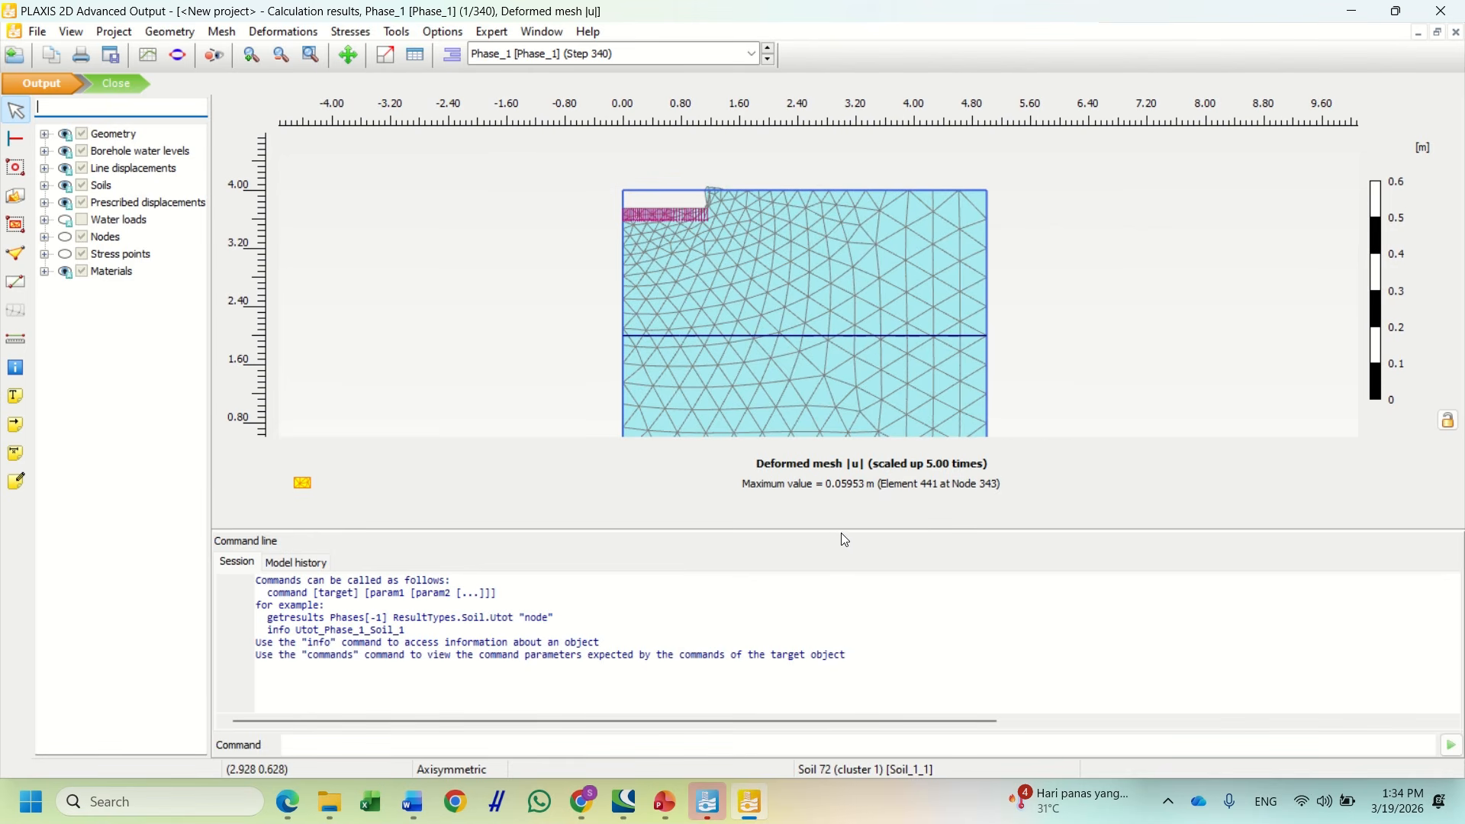
left_click_drag(838, 529, 837, 666)
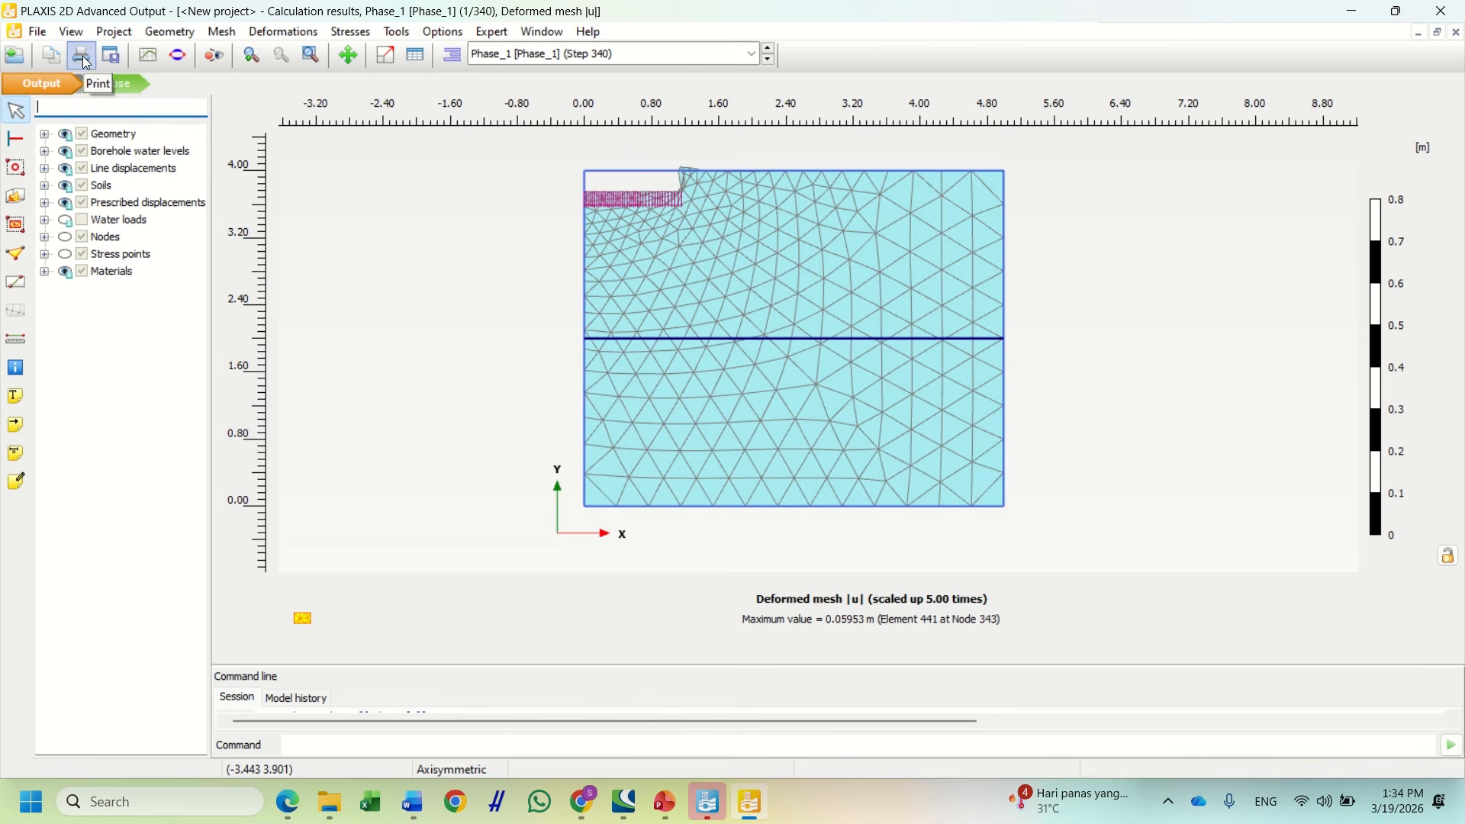
Replace the print's project description with 'Deformed Mesh'
left_click(83, 57)
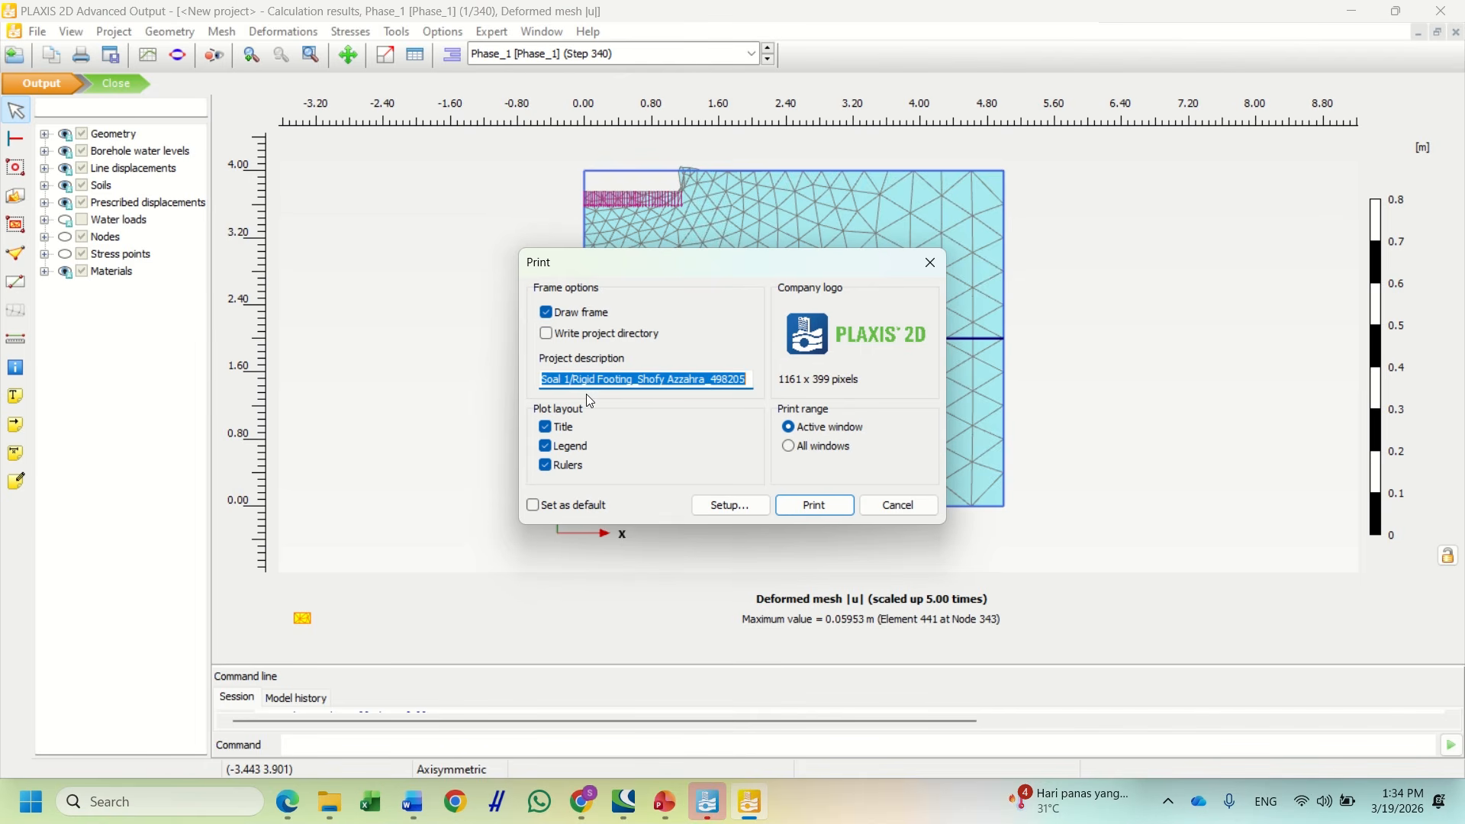
left_click(656, 381)
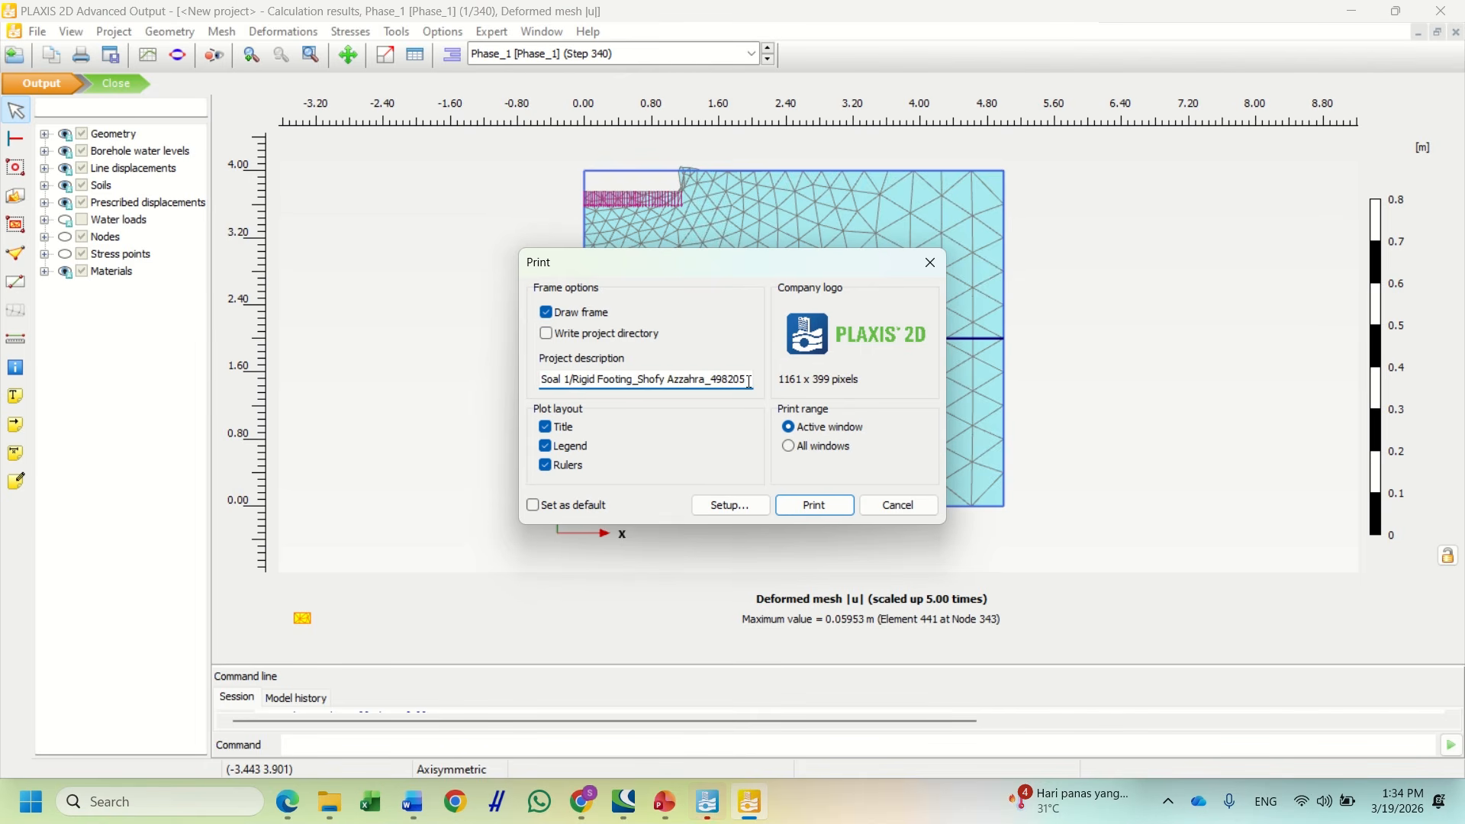
left_click_drag(746, 380, 532, 388)
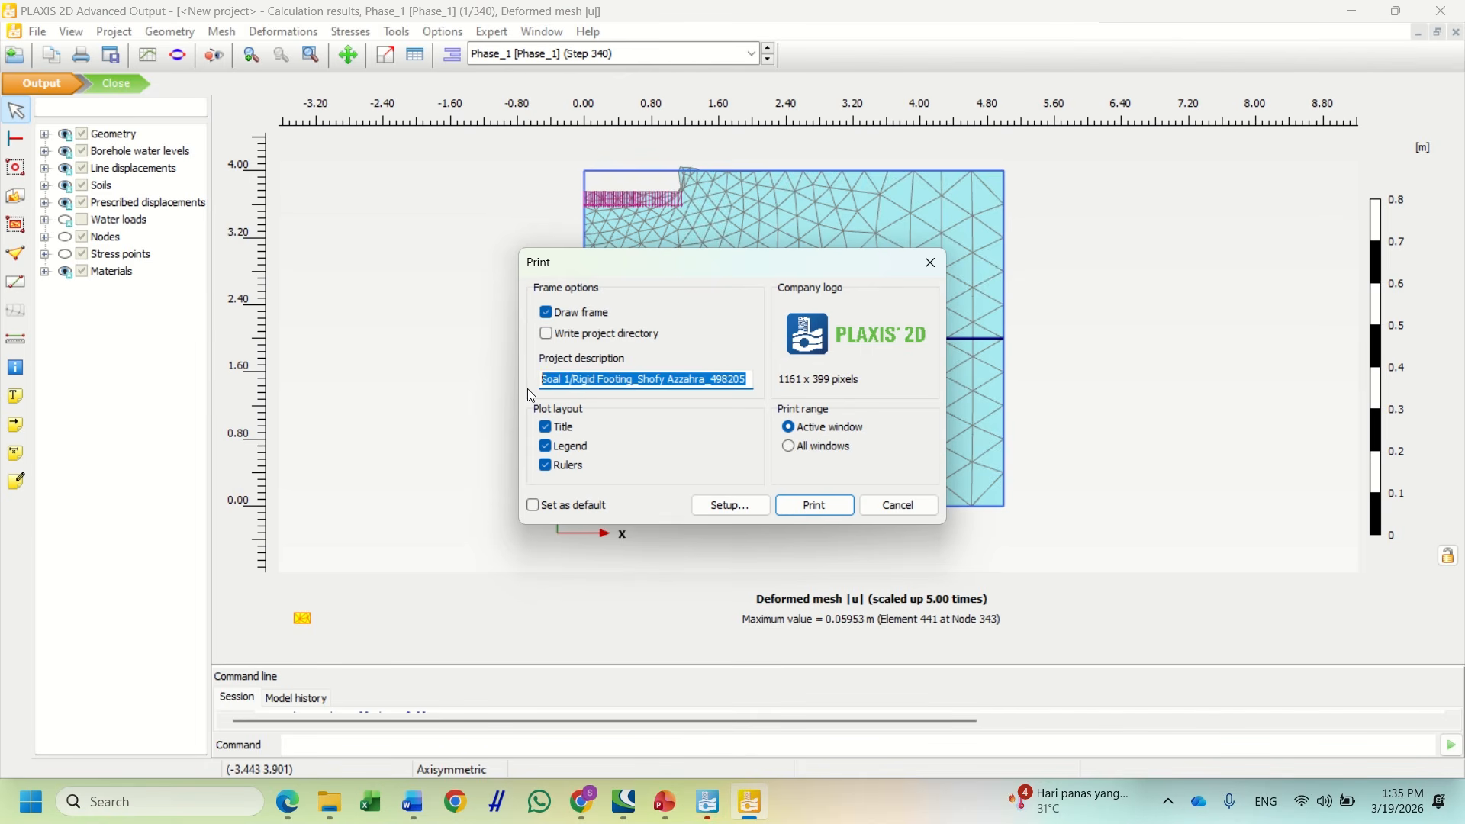
key("BackSpace")
type("Mesh")
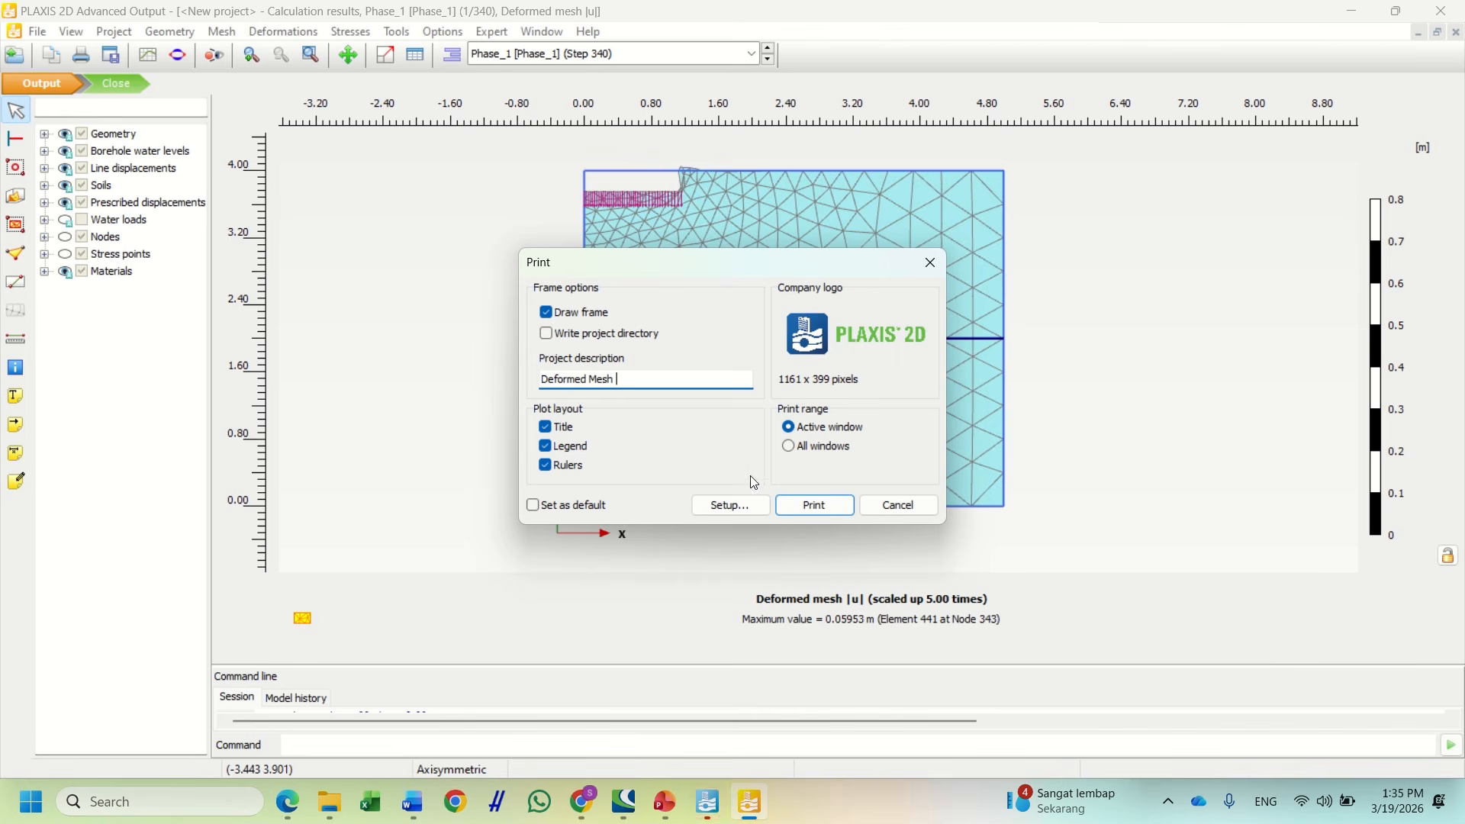
Set the page to A4 landscape and print the deformed mesh plot
left_click(721, 507)
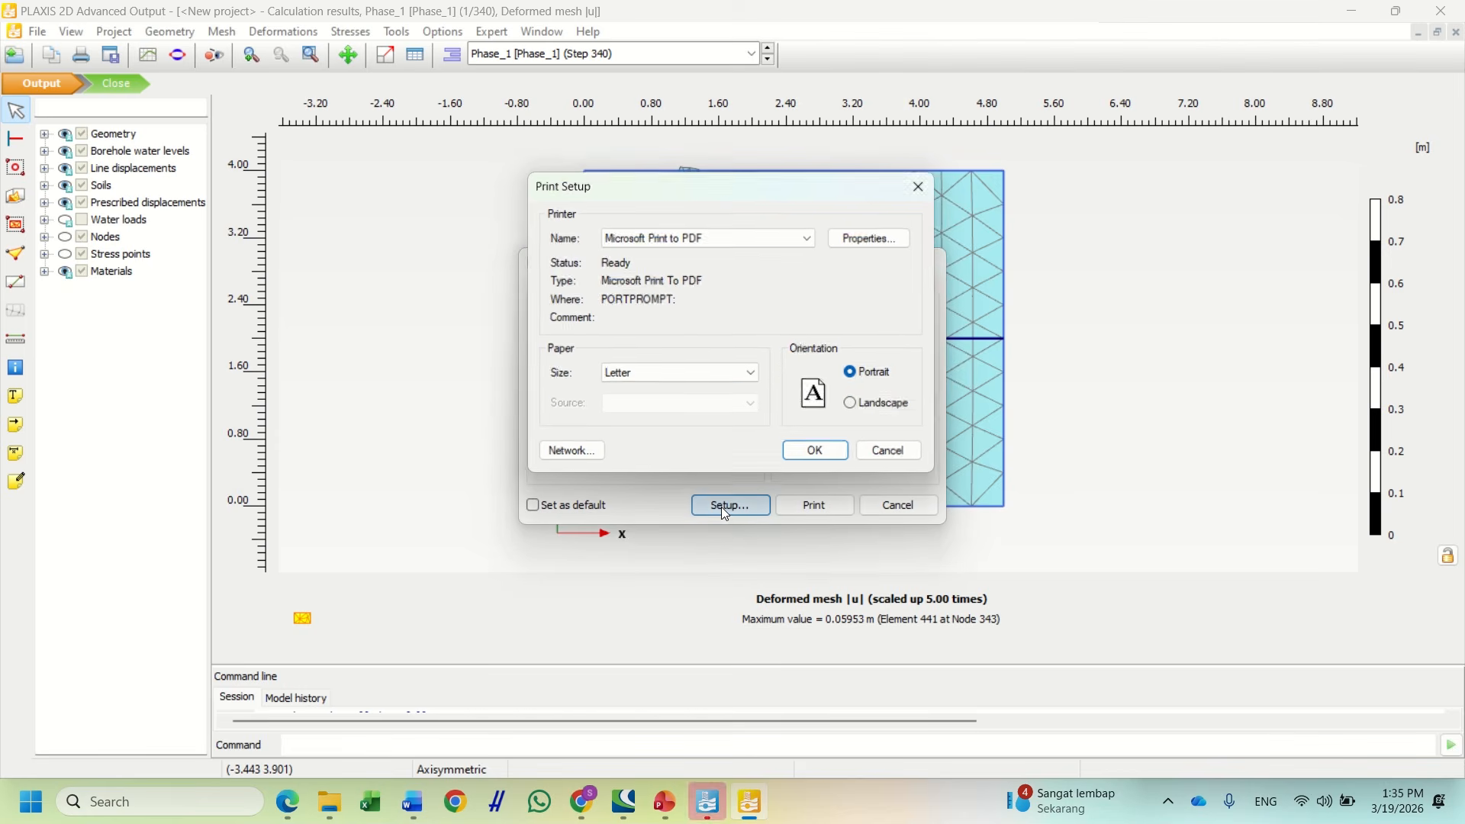
left_click(856, 417)
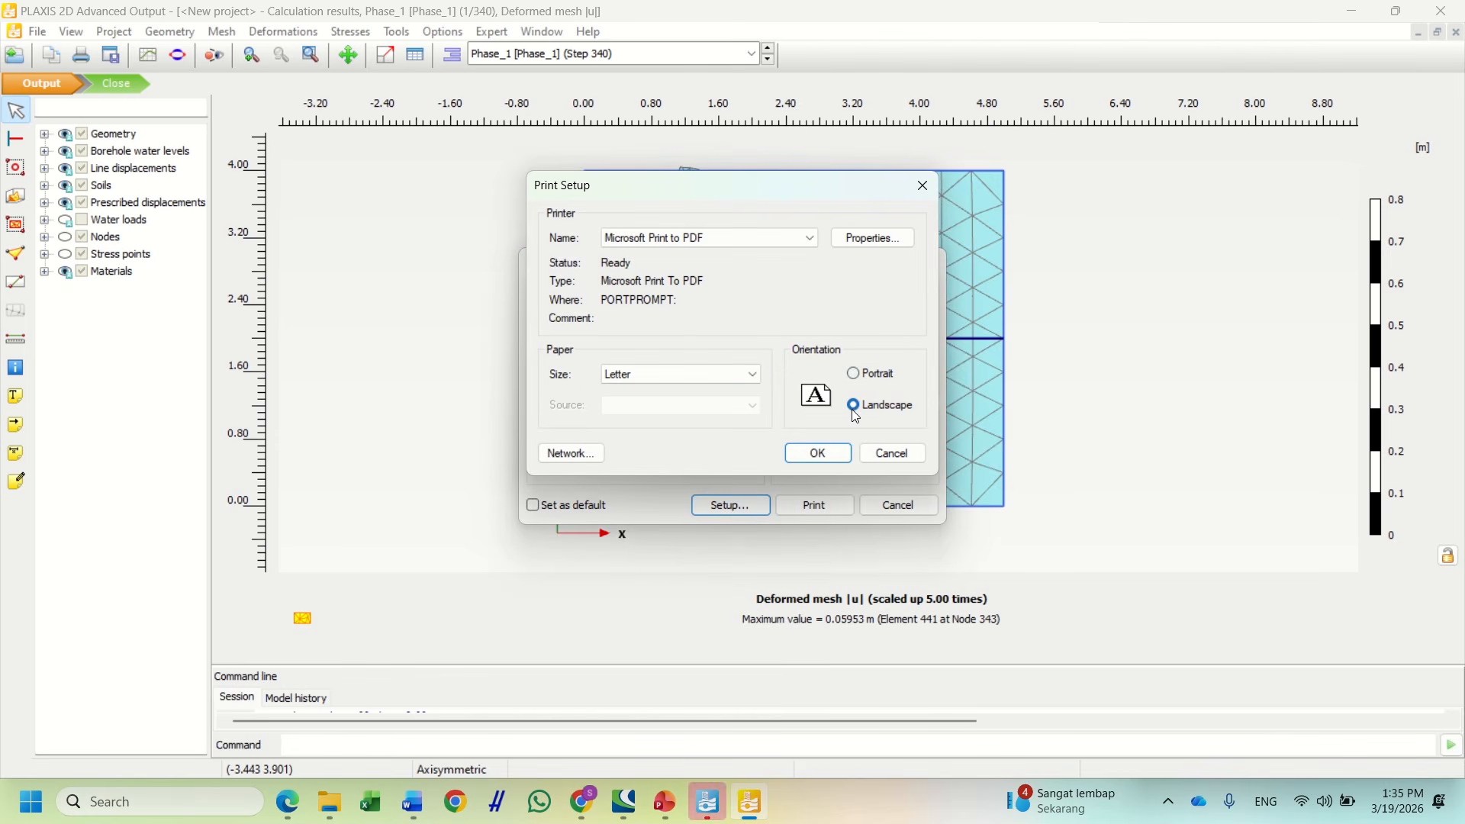
left_click(687, 376)
left_click(685, 404)
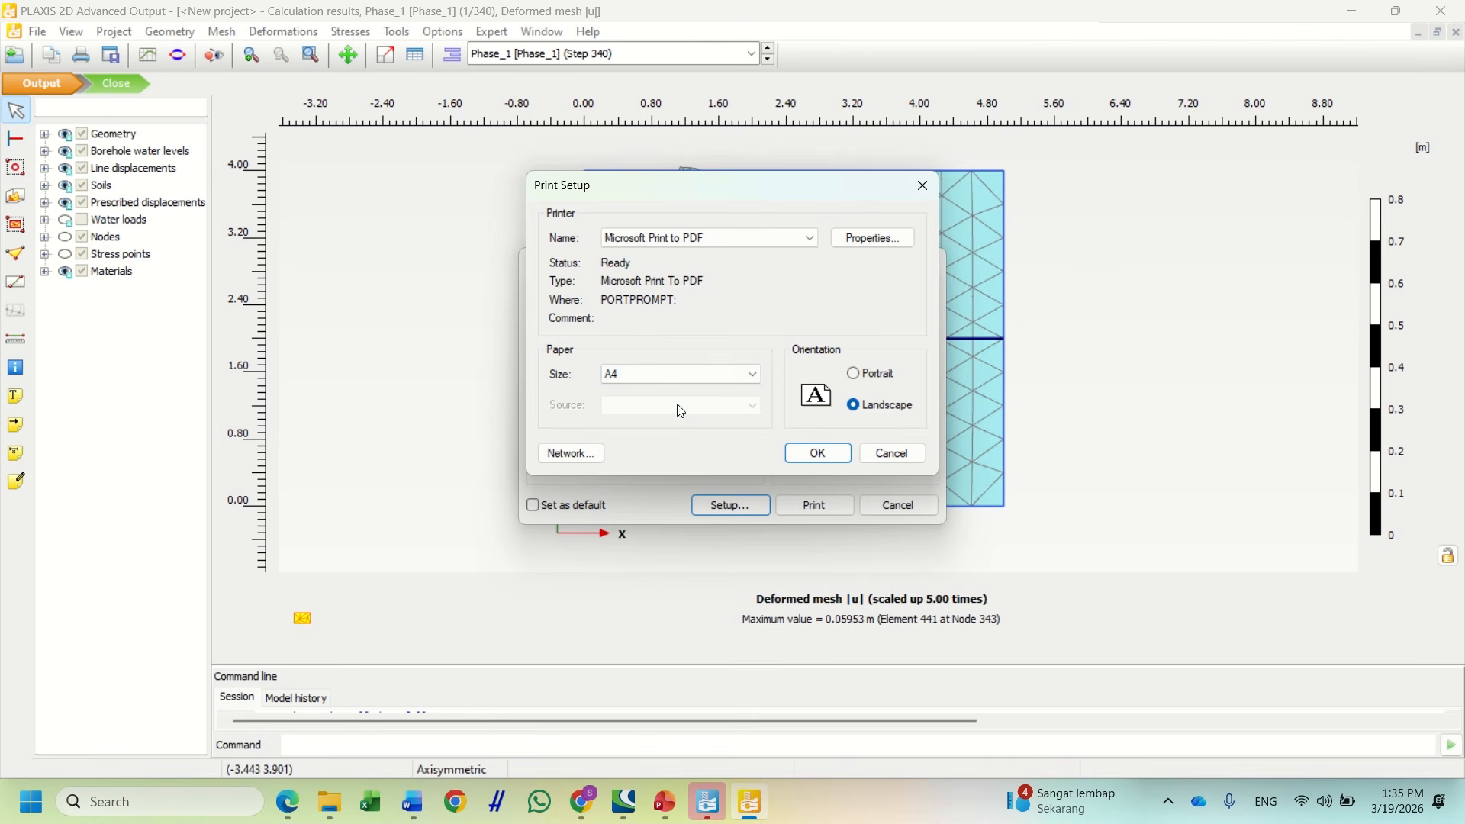
left_click(818, 455)
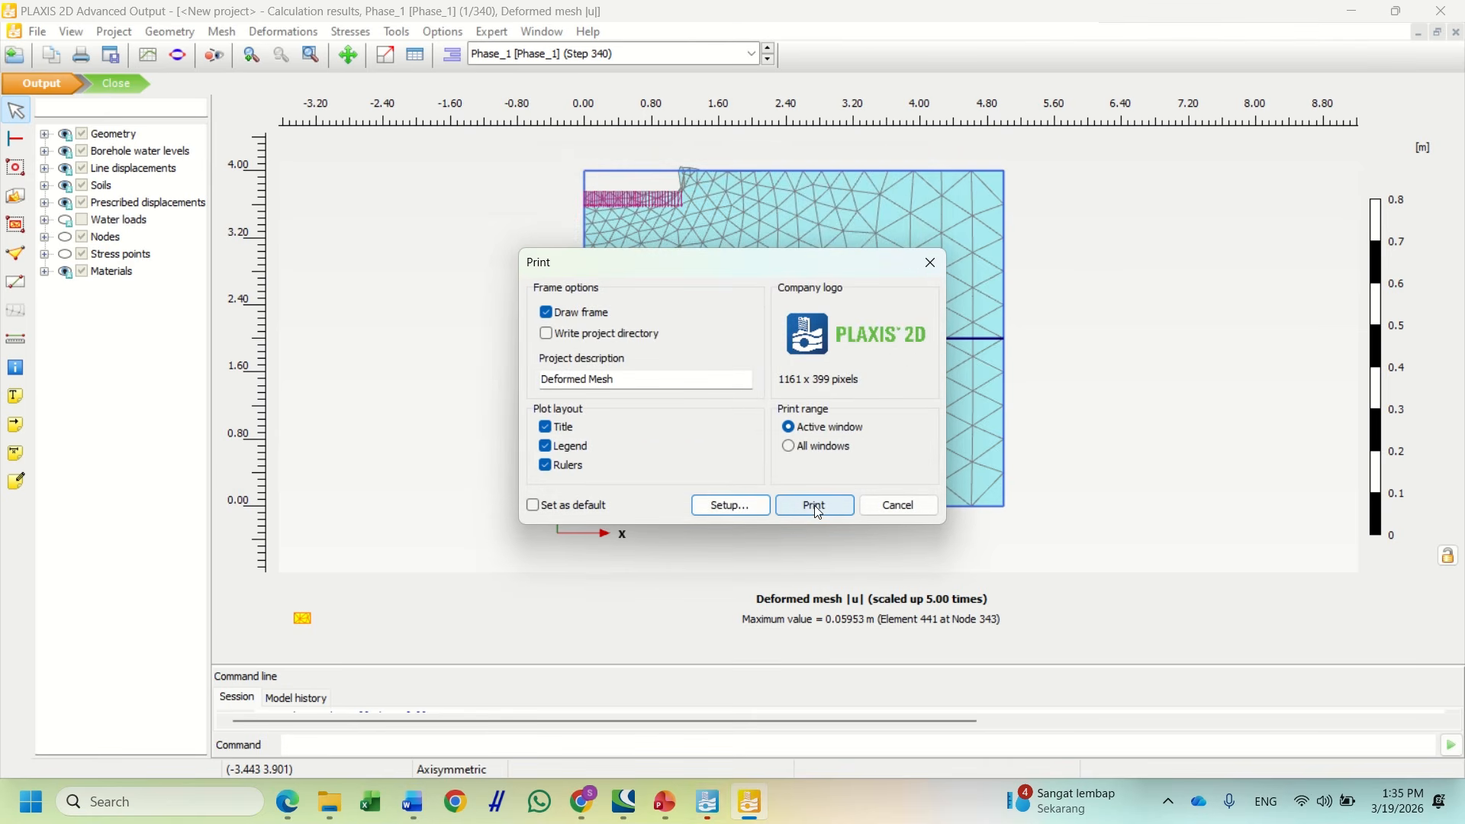
left_click(815, 505)
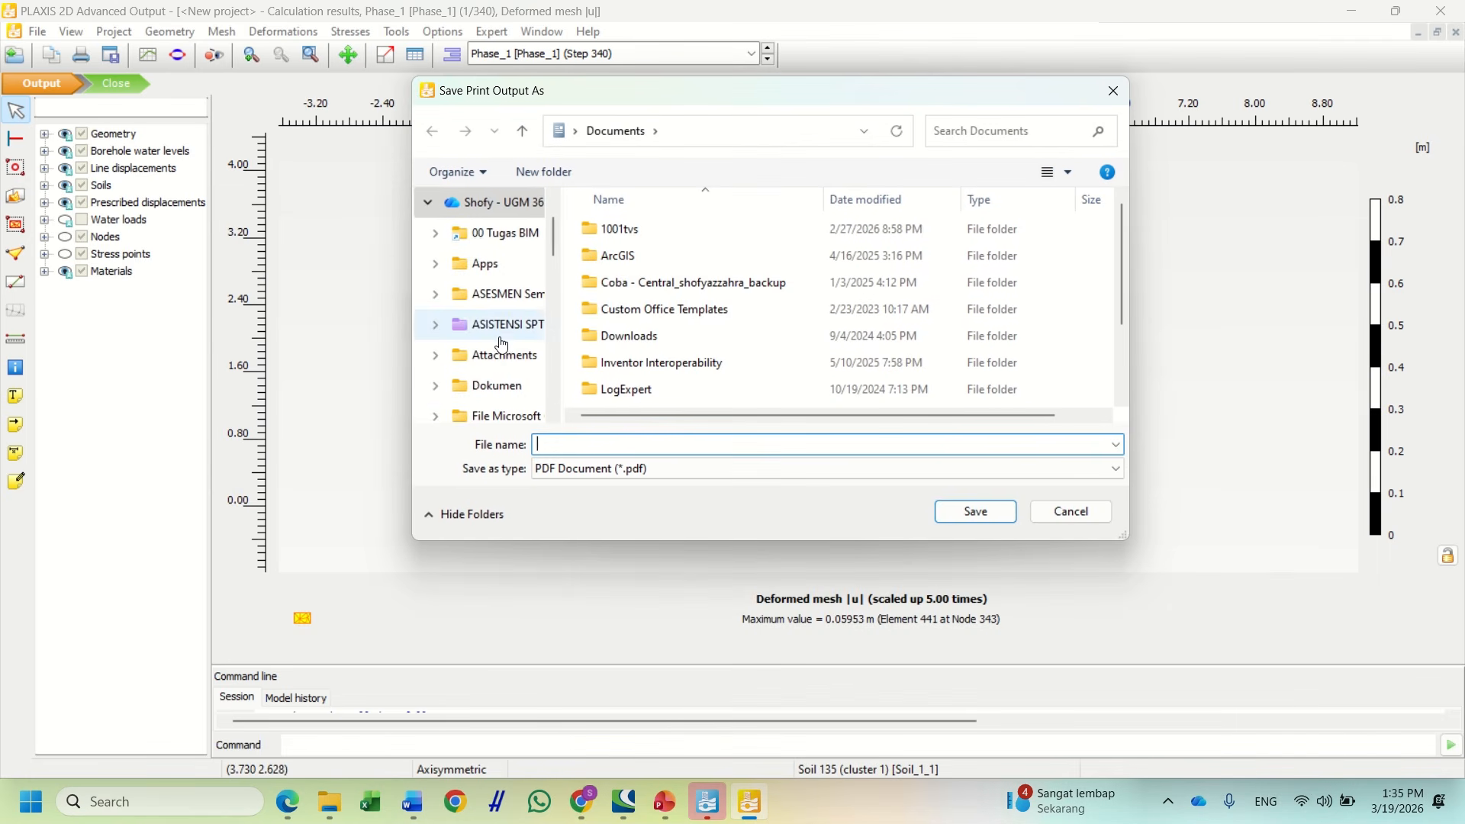
Save the print output as the PDF 'Deformed mesh' in Downloads
scroll(500, 343, "up", 2)
scroll(500, 344, "down", 5)
scroll(499, 343, "down", 1)
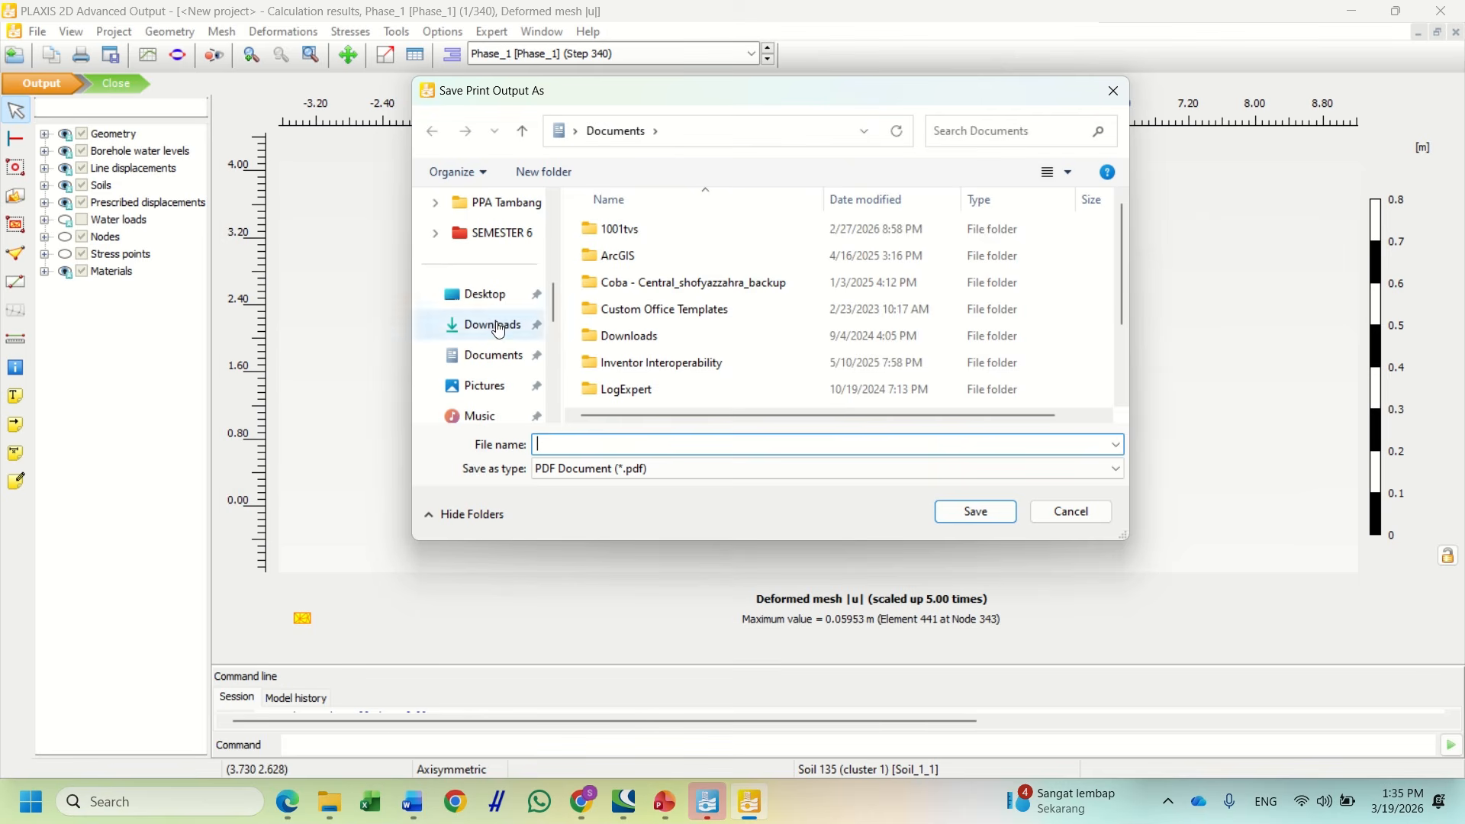
left_click(488, 325)
left_click(571, 445)
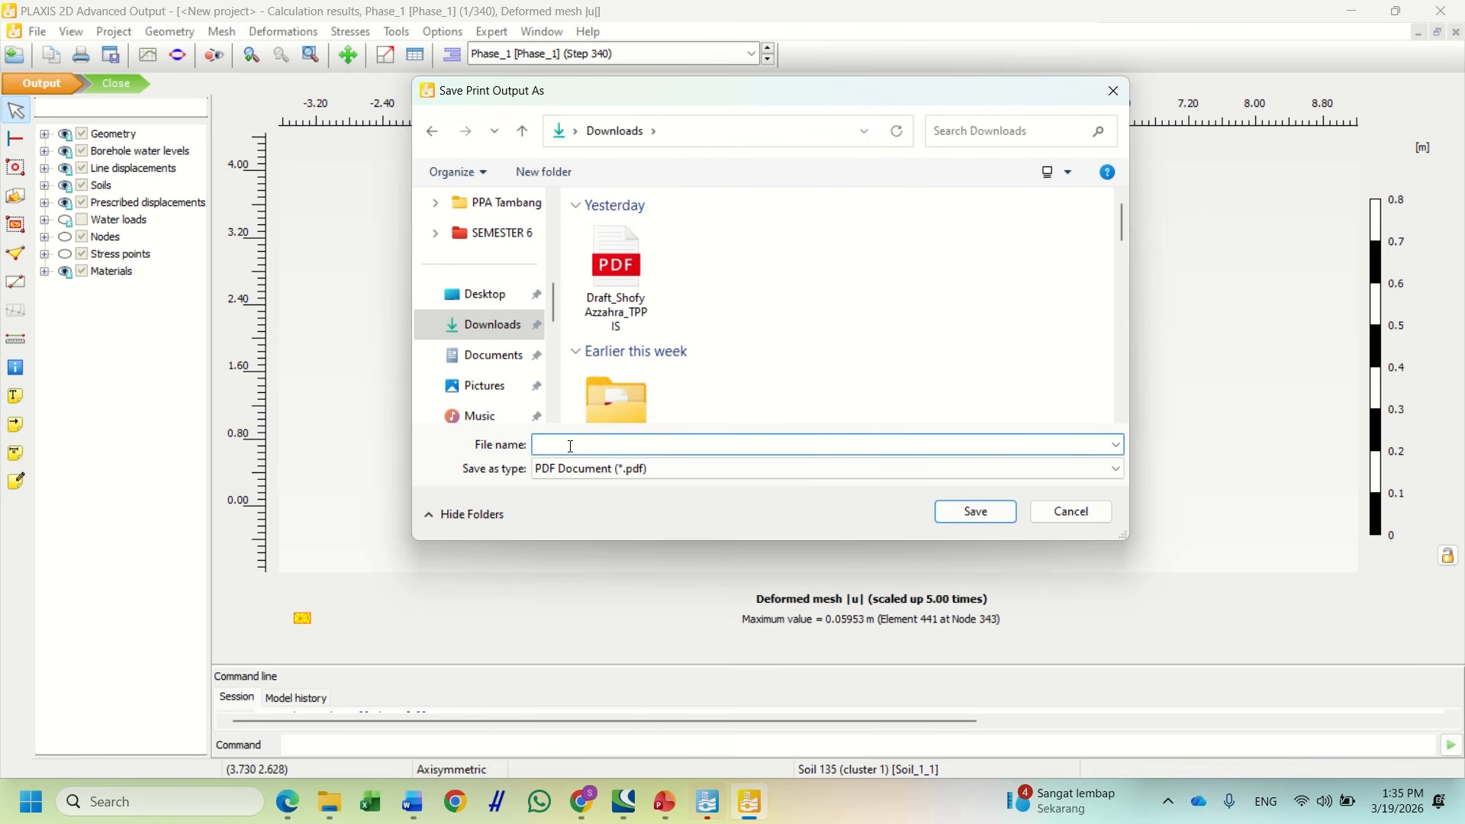
type("D")
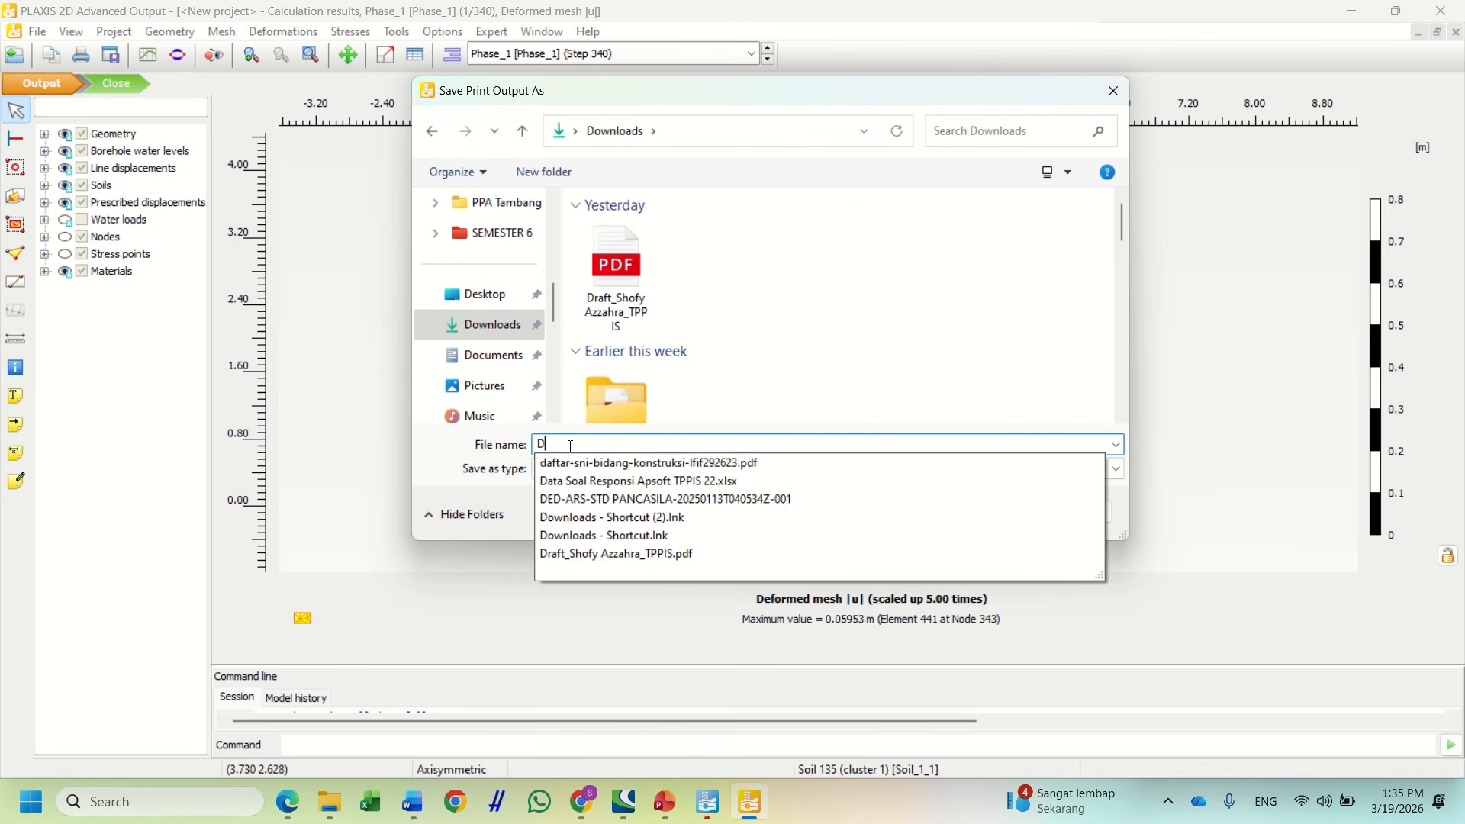
type("ef")
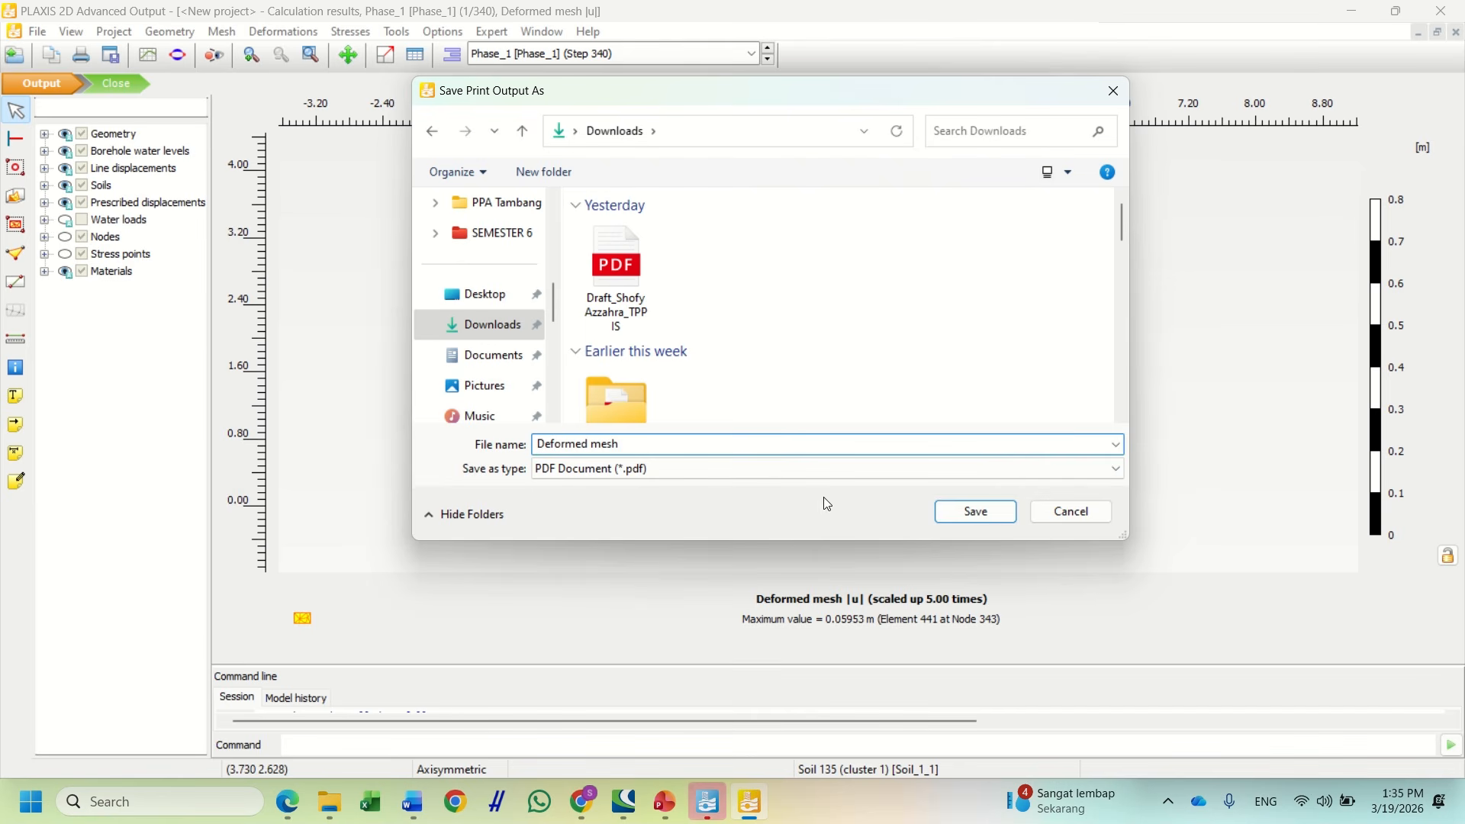
type("ormed mesh")
left_click(966, 509)
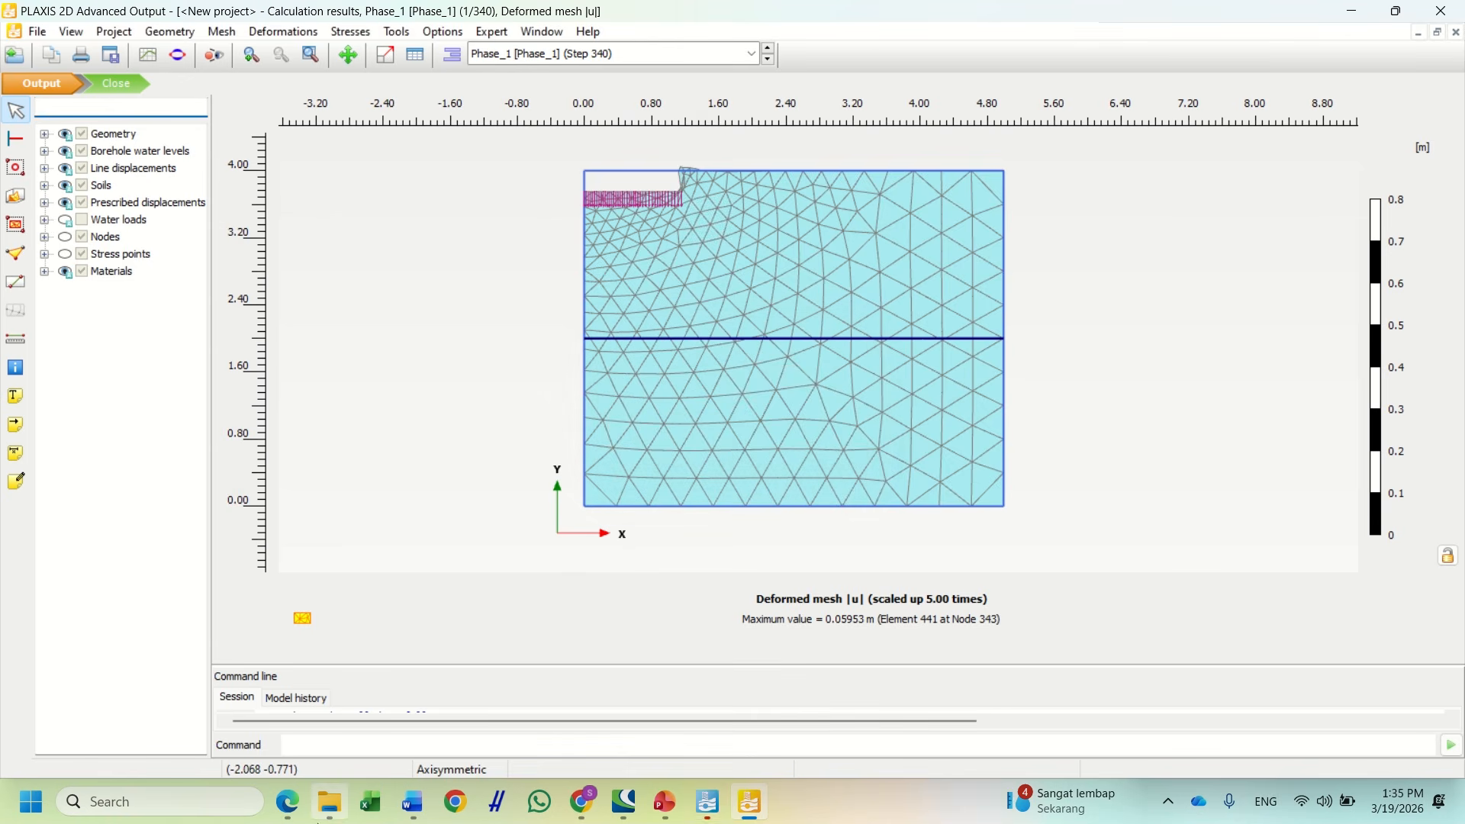
Open Deformed mesh.pdf from Downloads in Edge, check it, and return to PLAXIS Output
mouse_move(329, 801)
left_click(328, 717)
left_click(287, 220)
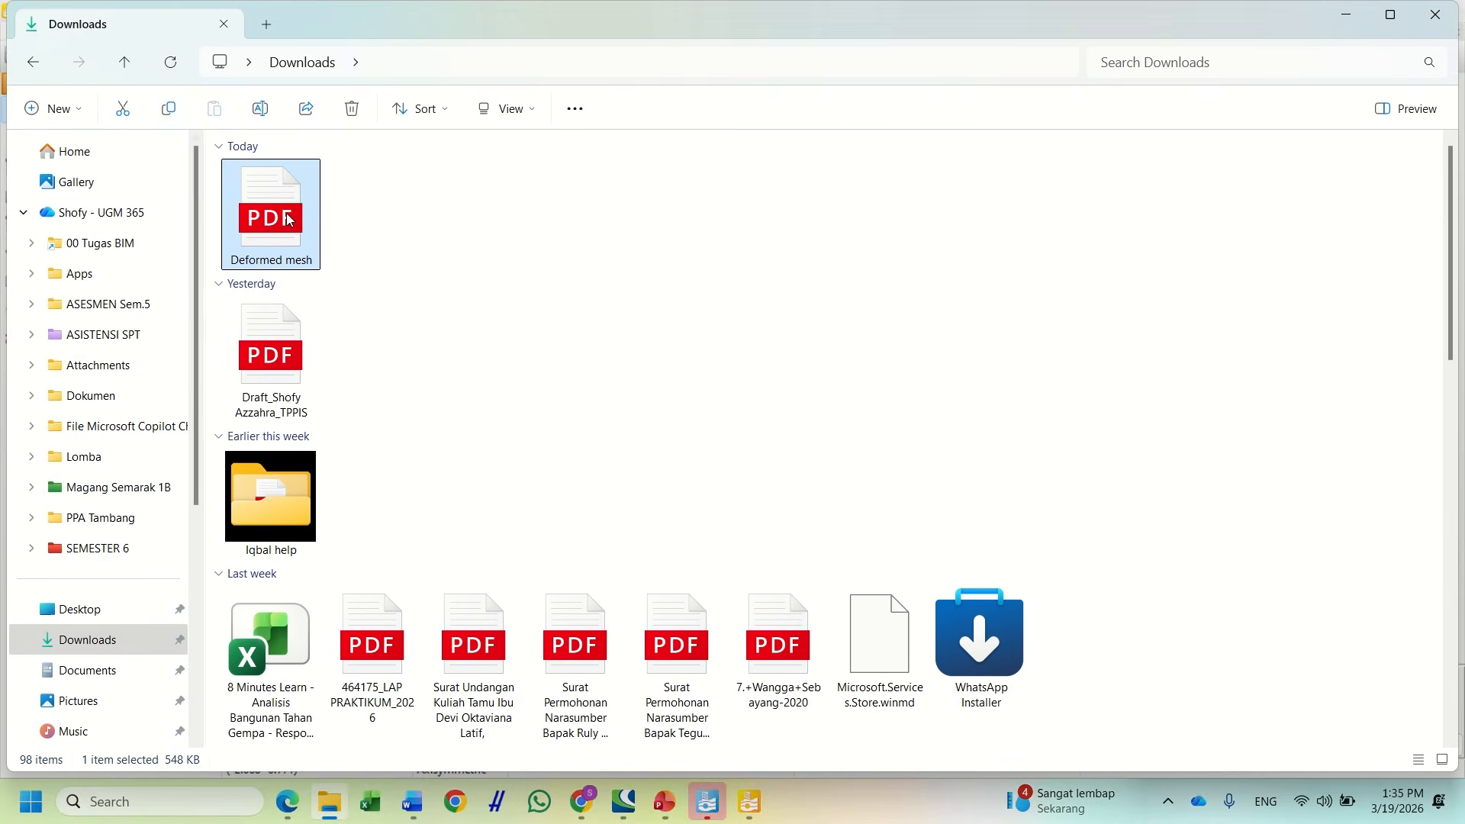
double_click(287, 219)
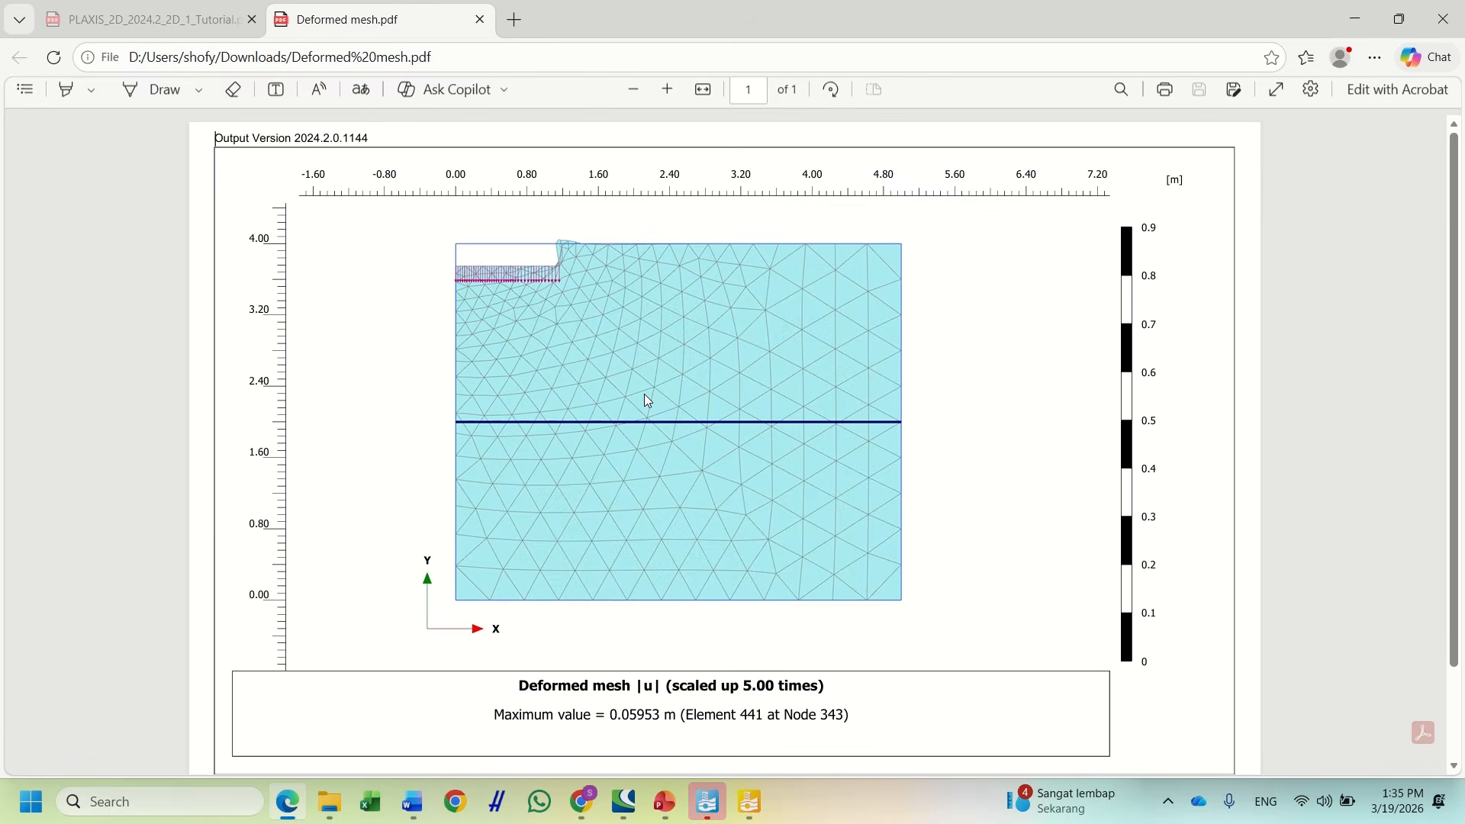
scroll(644, 395, "down", 2)
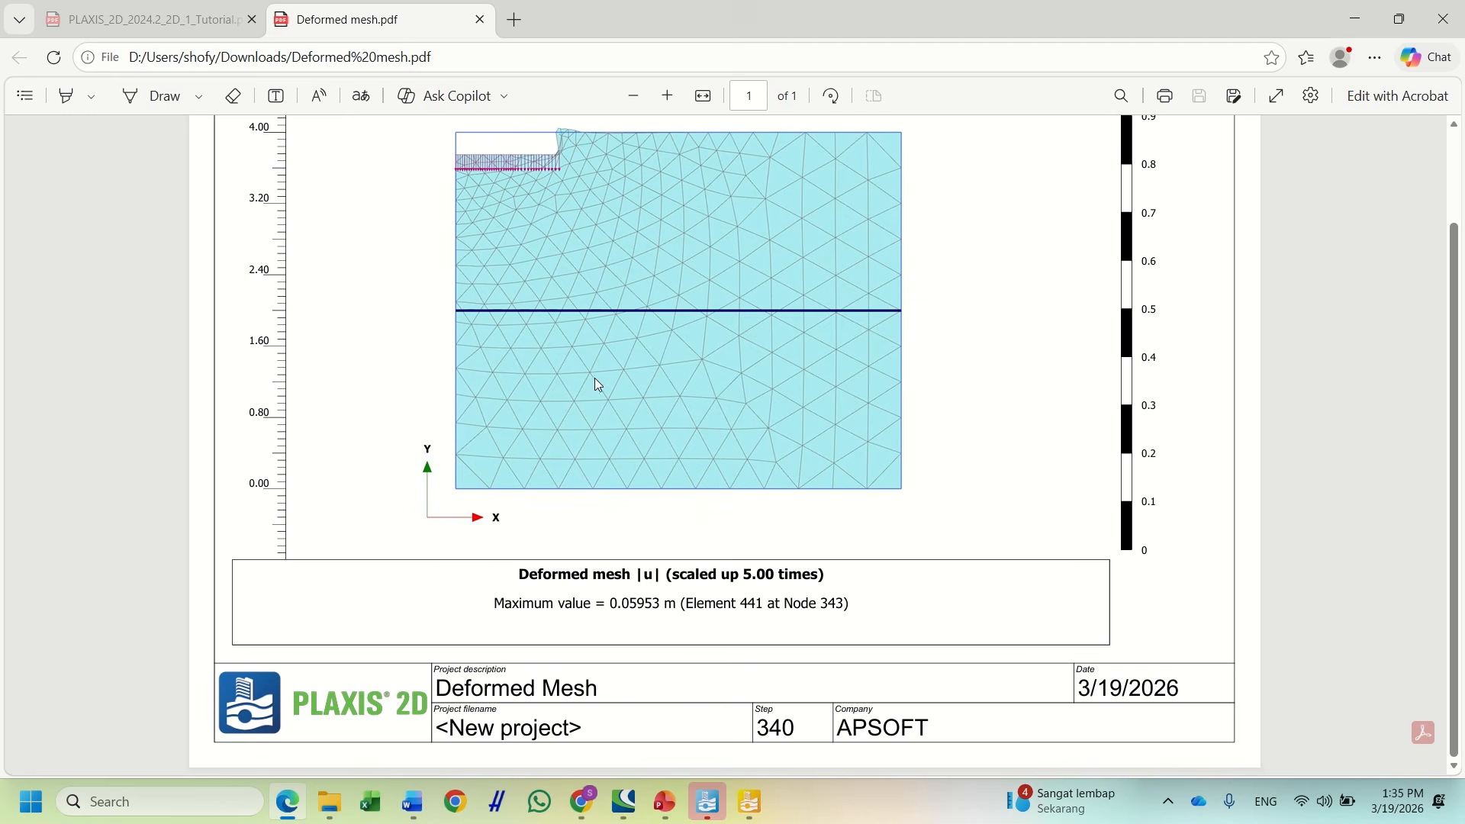
scroll(978, 347, "up", 2)
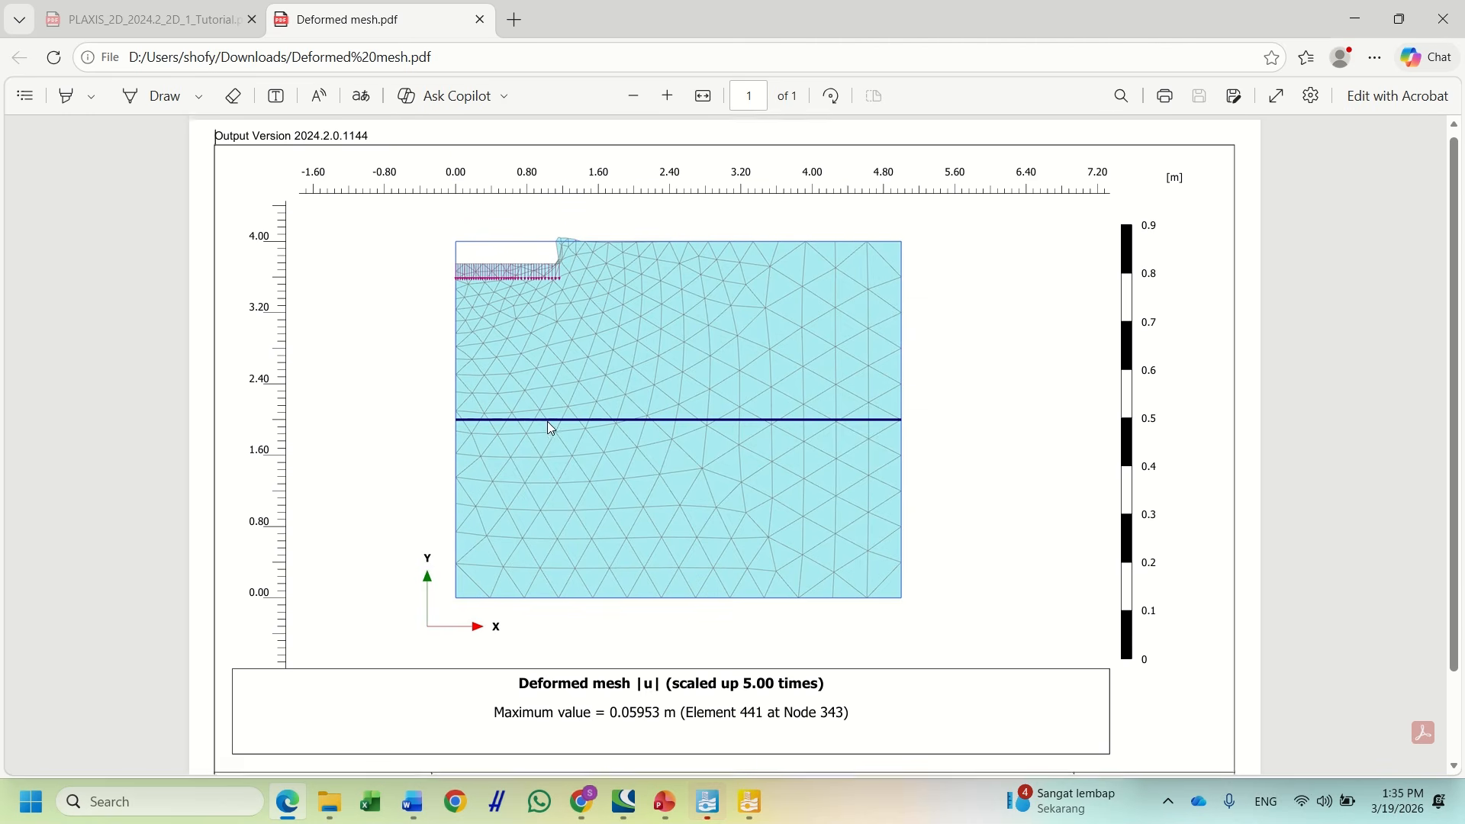
scroll(547, 422, "down", 2)
left_click(750, 802)
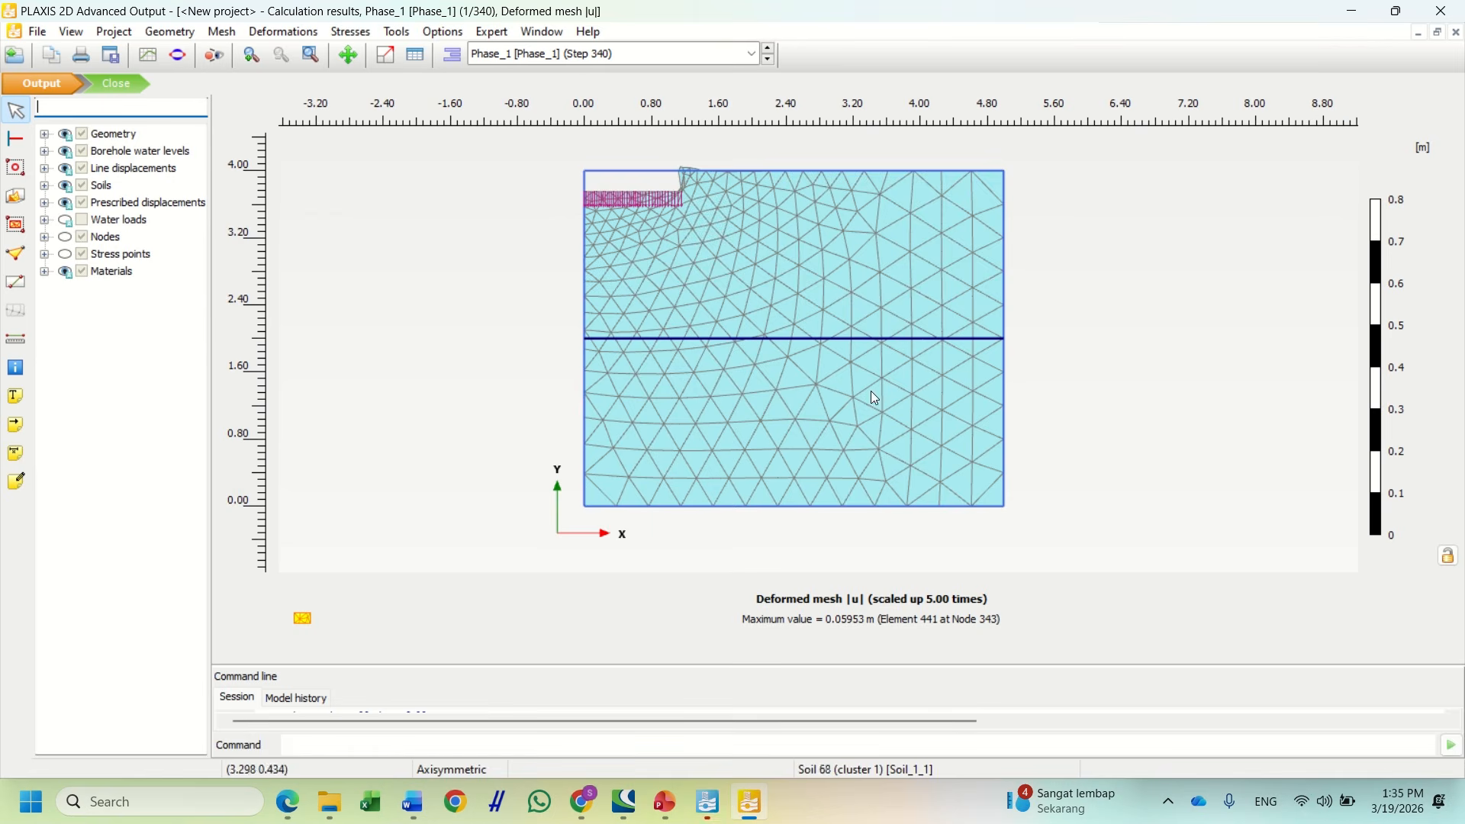
Display the Initial phase results in the Output window
left_click(596, 55)
left_click(595, 76)
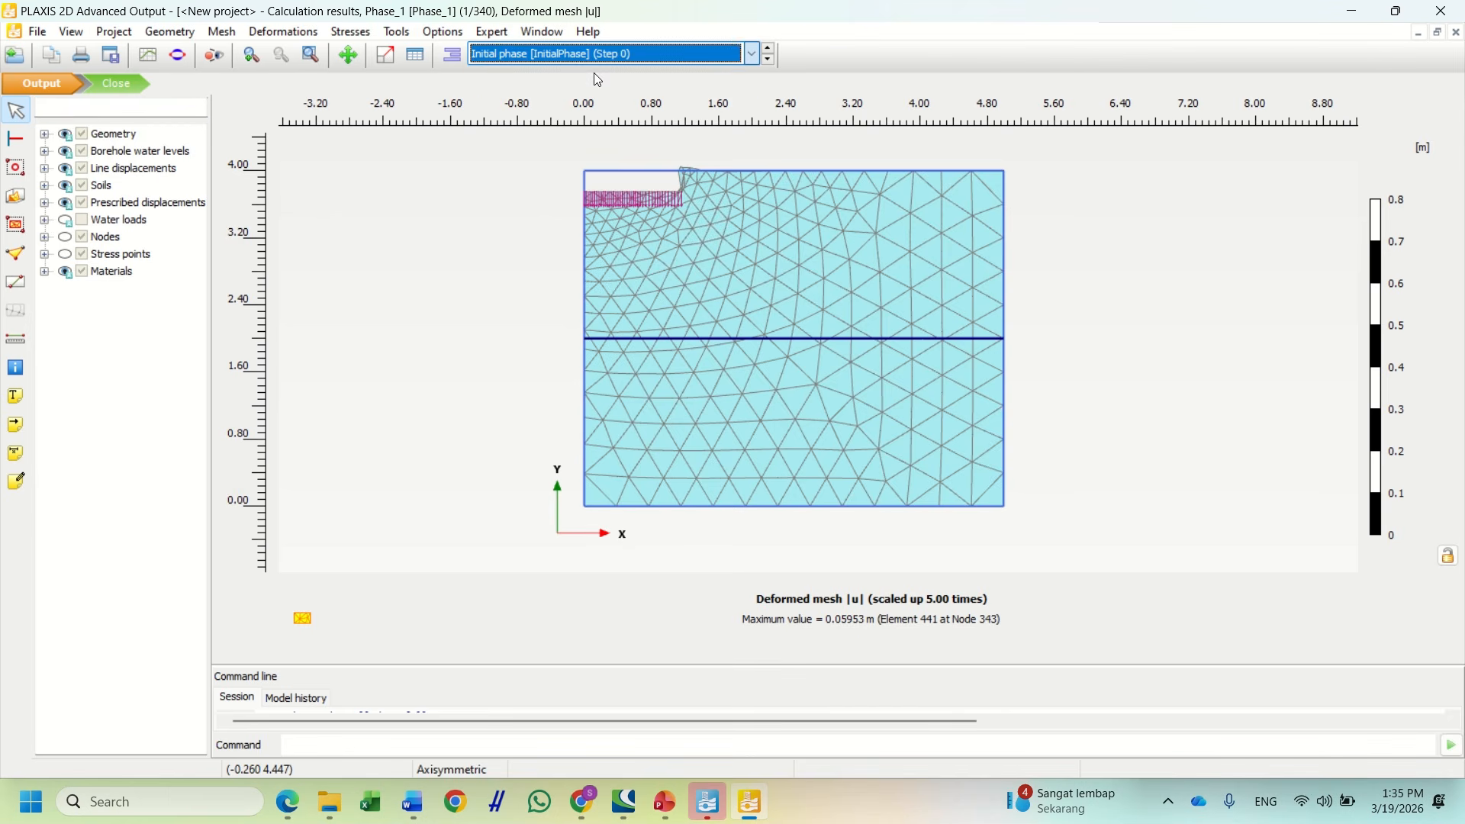
left_click(606, 57)
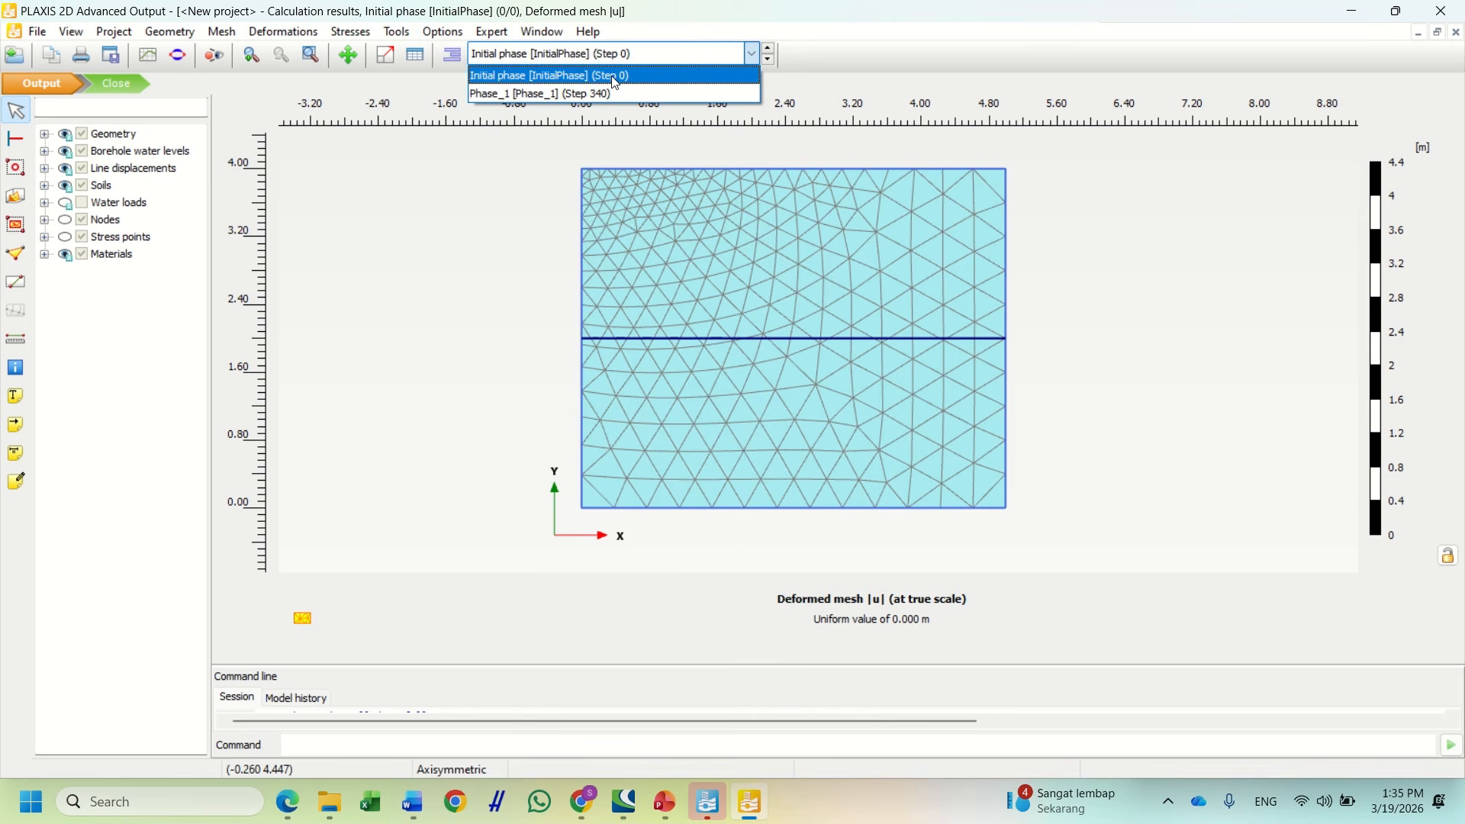
left_click(613, 78)
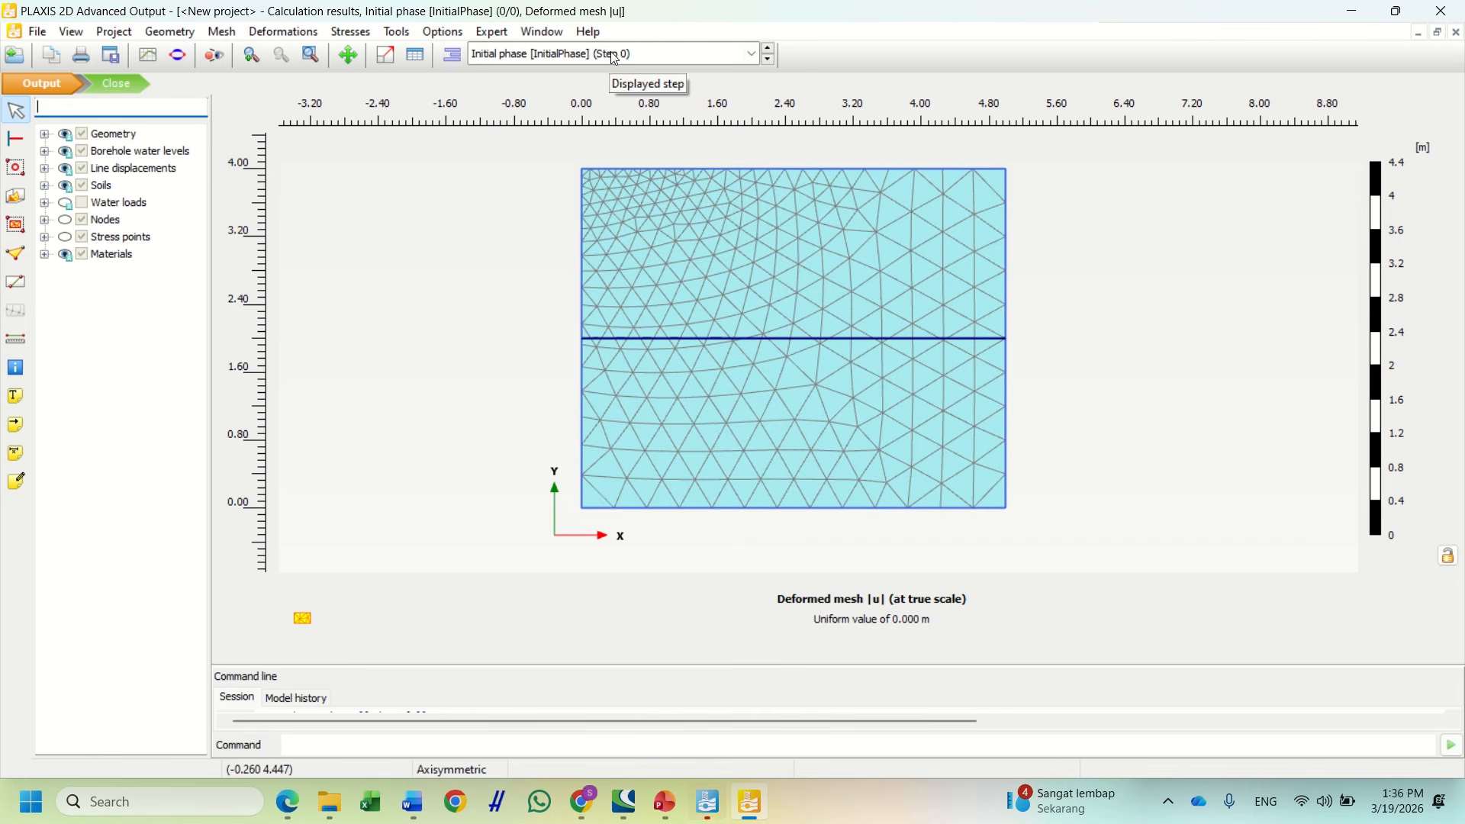
Switch to Phase_1 results at step 340 and zoom in on the mesh beneath the footing
left_click(615, 55)
left_click(605, 91)
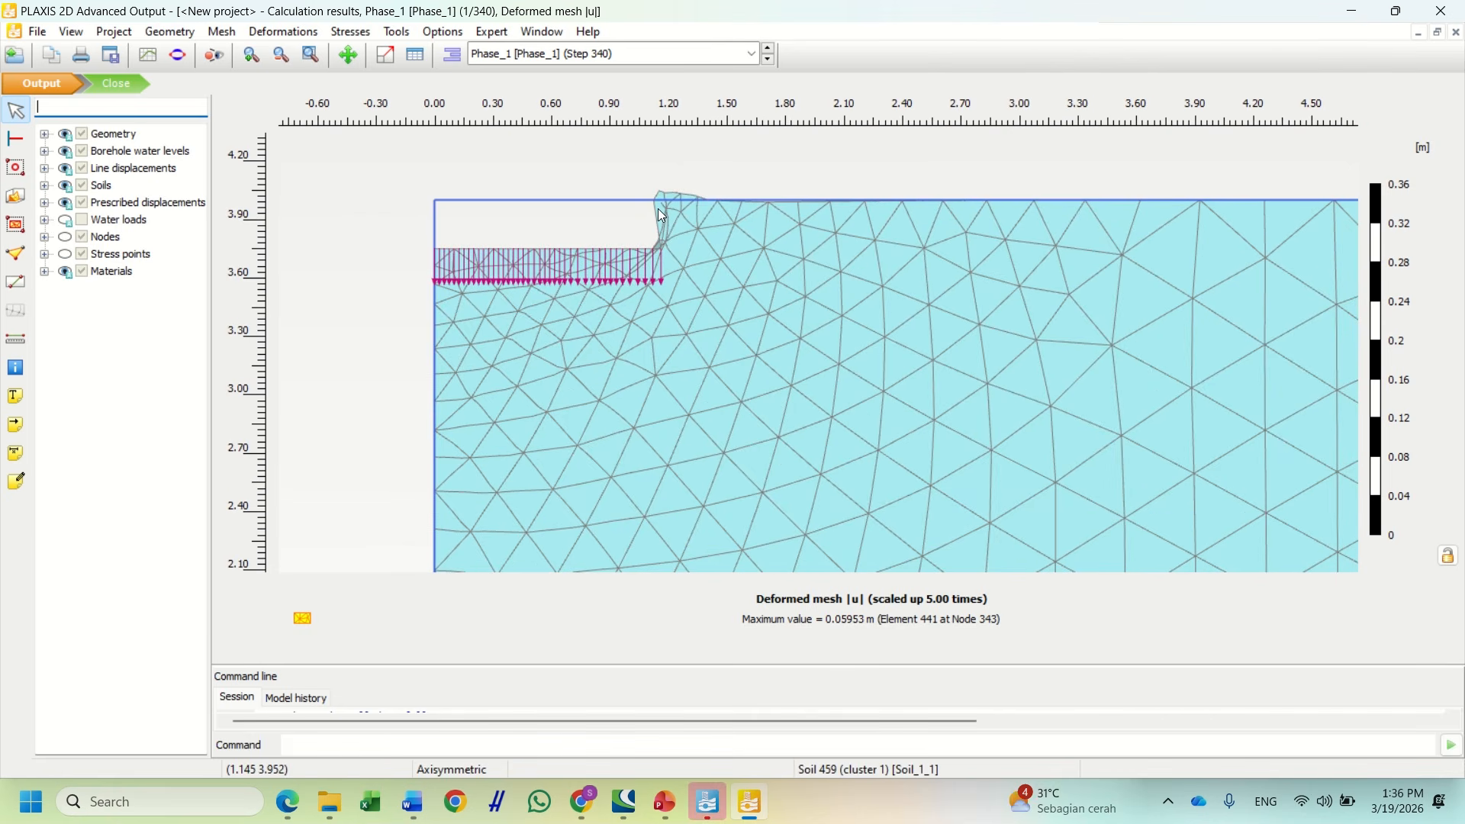
scroll(661, 216, "down", 1)
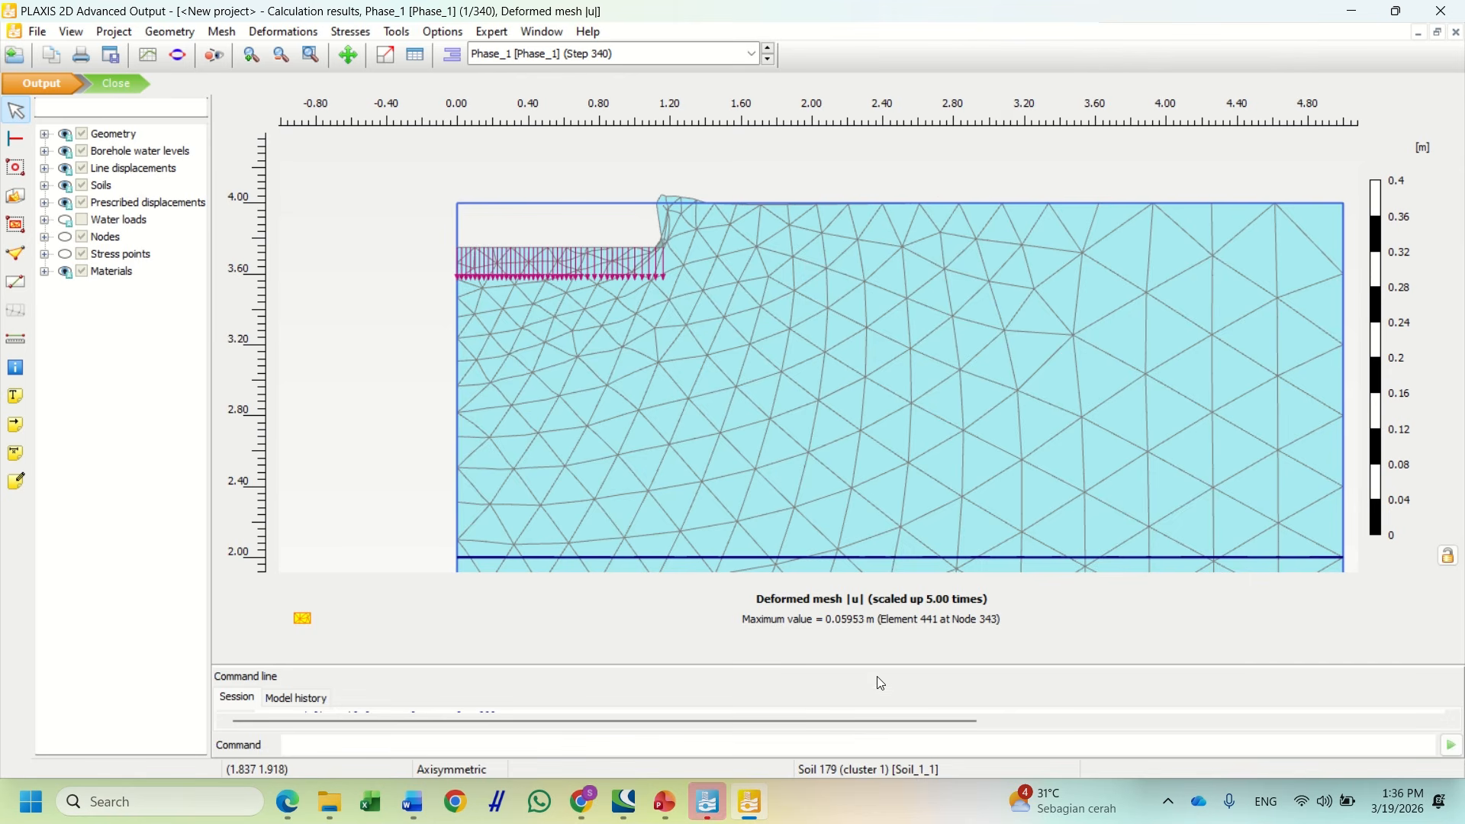
scroll(893, 301, "down", 1)
scroll(726, 268, "up", 2)
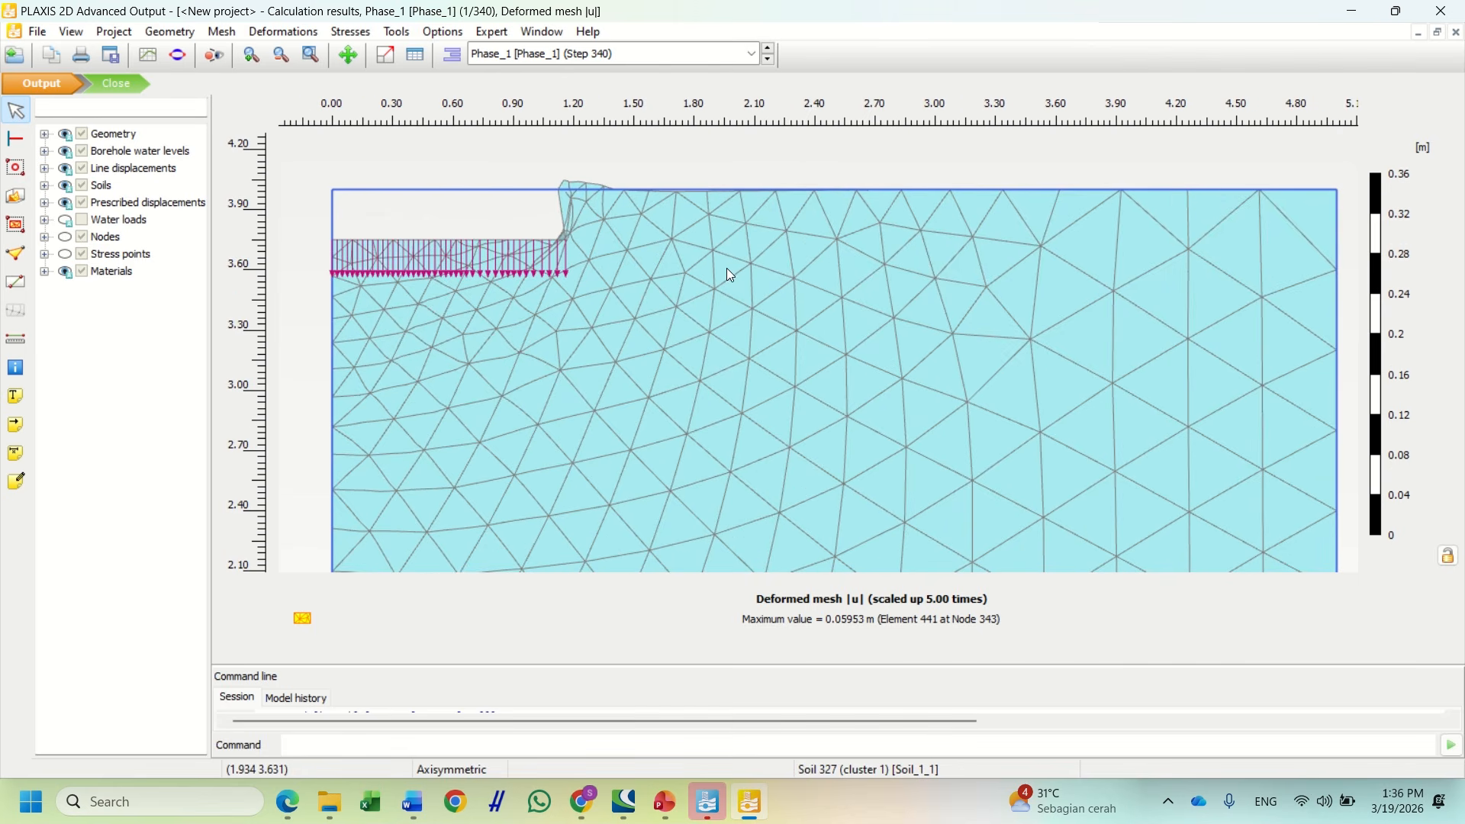
Show Phase_1 total displacements |u| as contour shading and enlarge the command line area
left_click(298, 36)
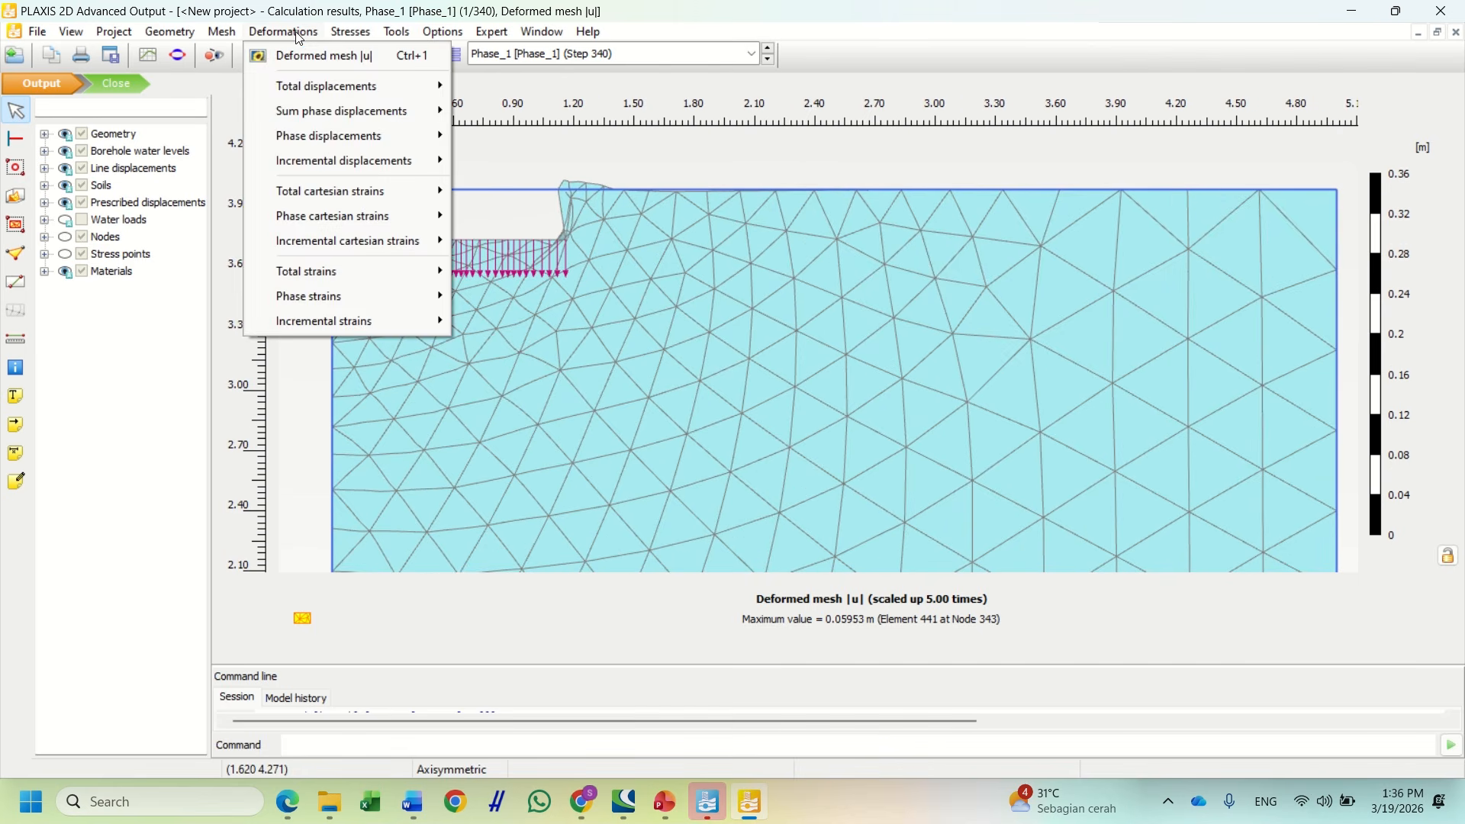
mouse_move(359, 89)
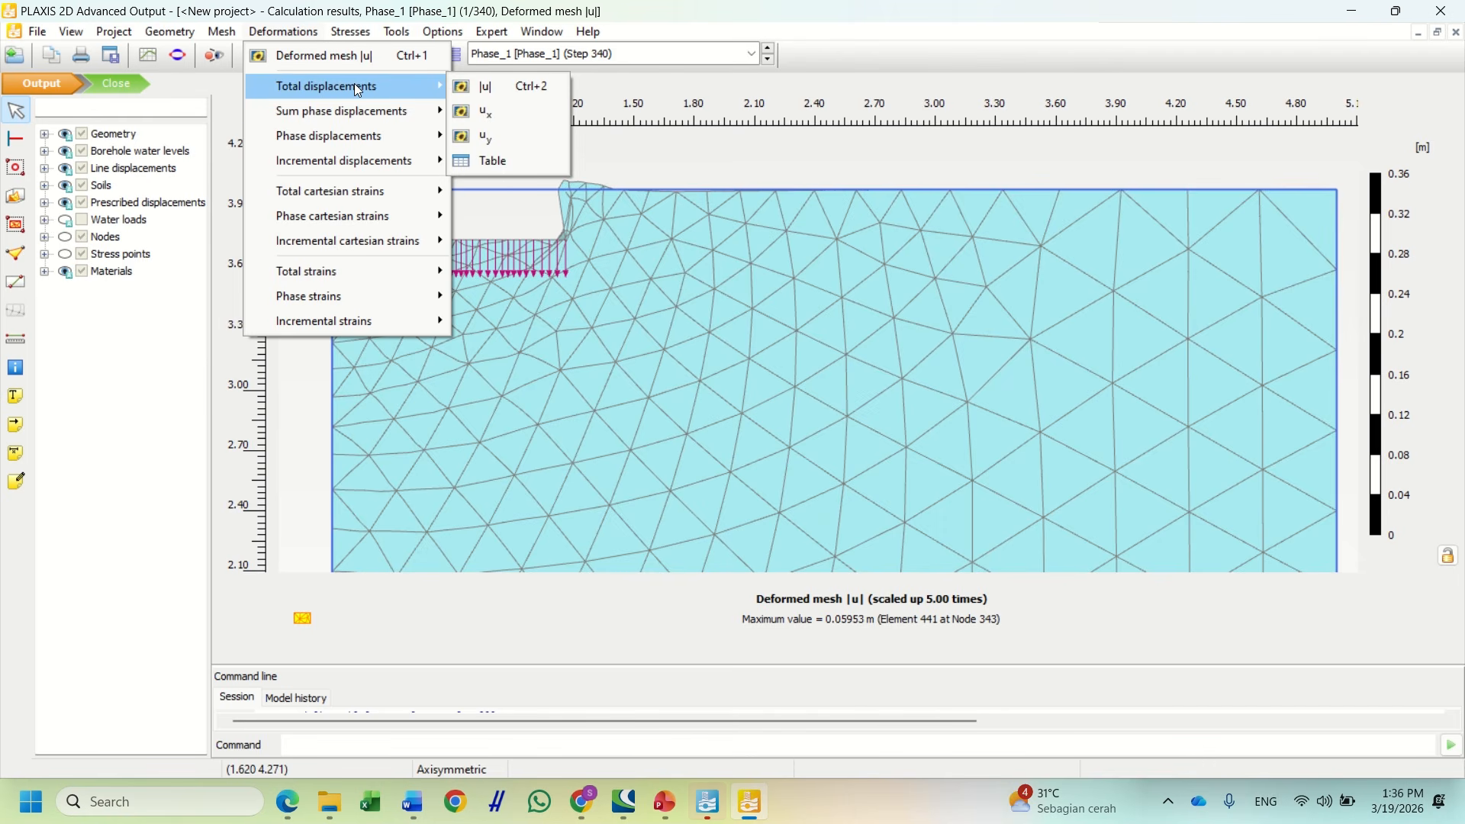
left_click(506, 85)
left_click_drag(650, 310, 675, 261)
left_click_drag(538, 664, 538, 645)
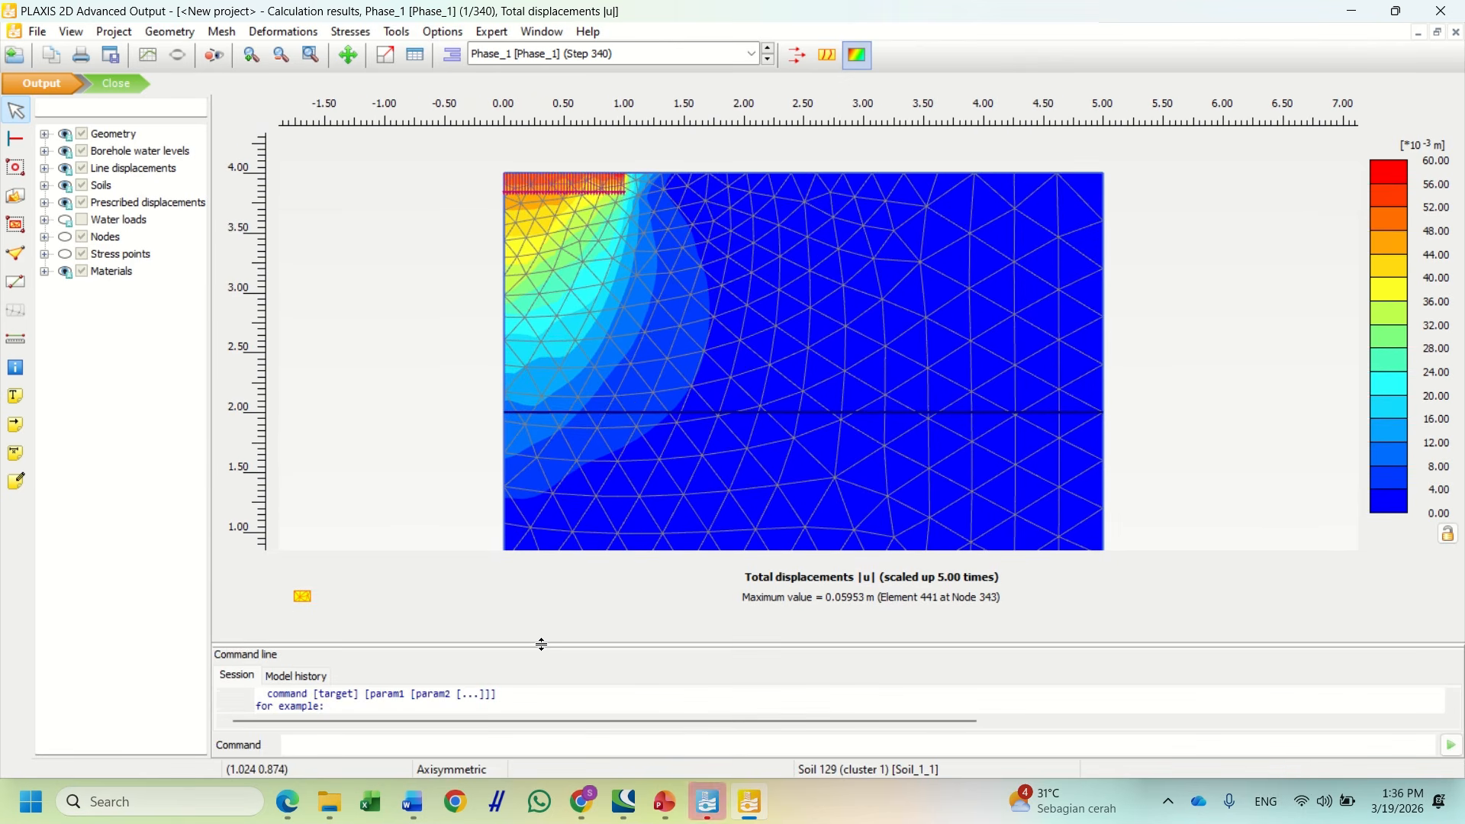
scroll(588, 241, "up", 3)
left_click_drag(588, 233, 619, 243)
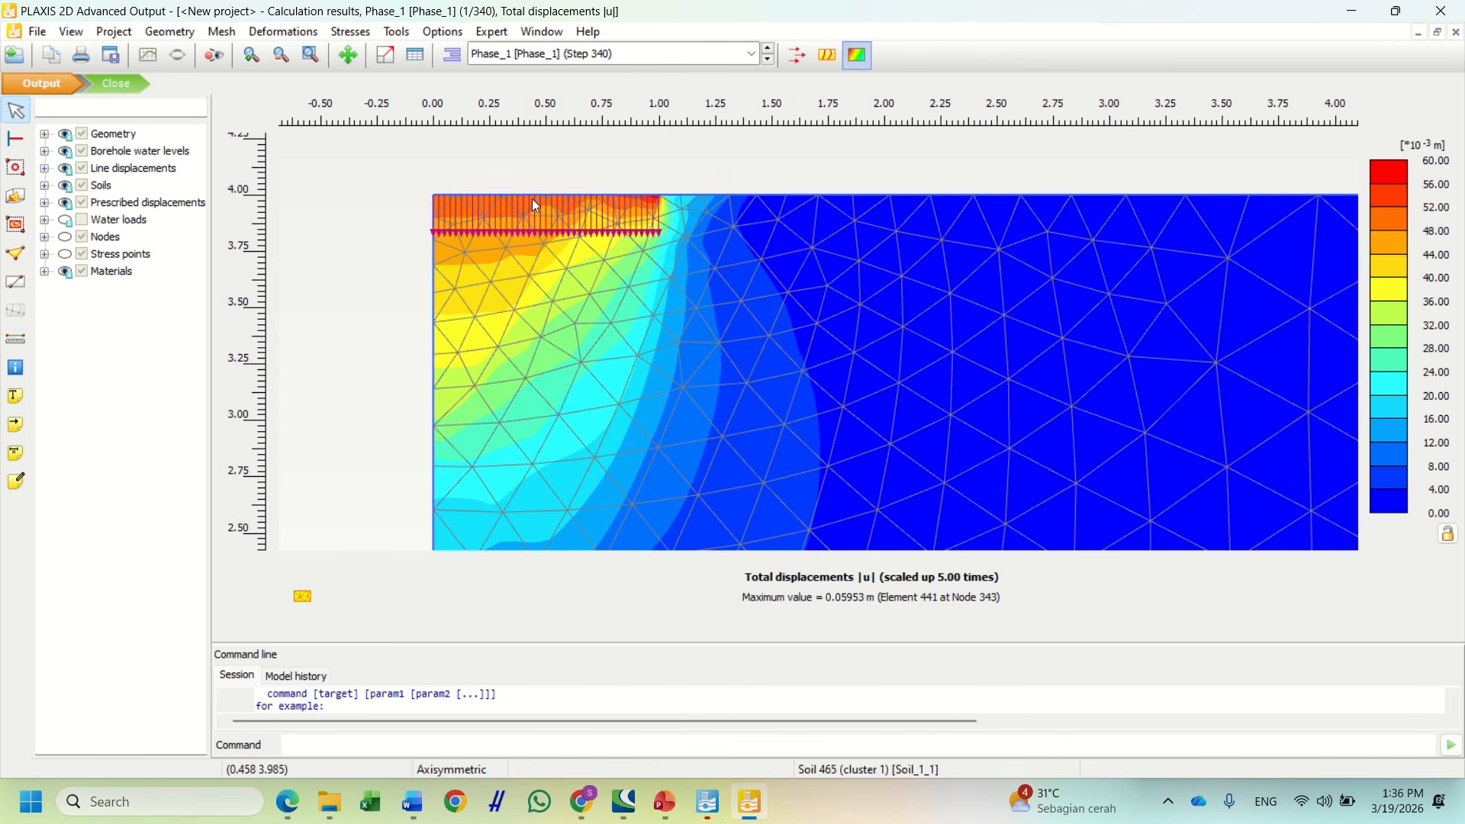
Zoom and pan the |u| contour plot to examine the soil beneath the footing edge
scroll(535, 205, "up", 3)
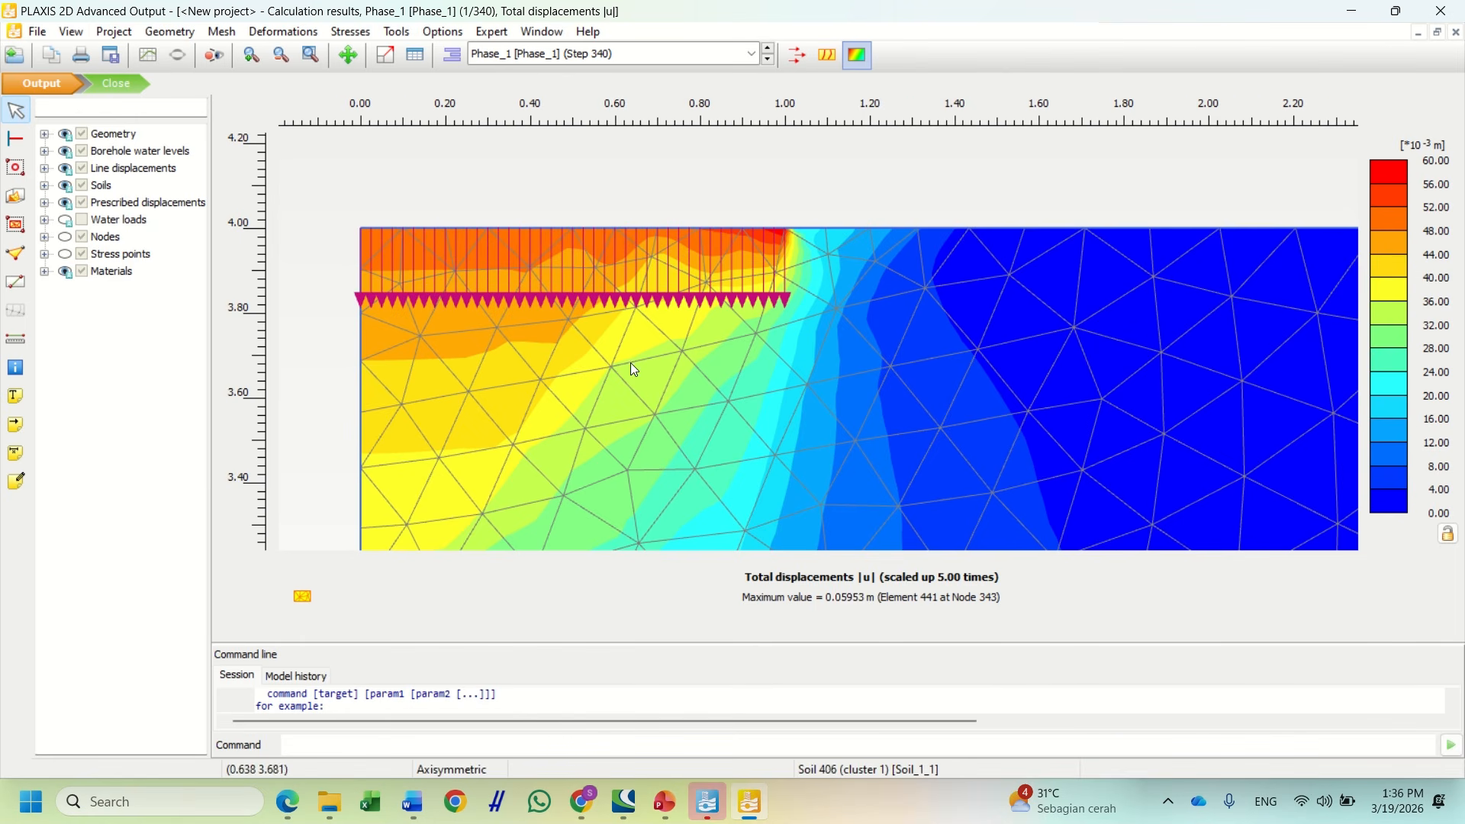
scroll(632, 364, "down", 1)
left_click_drag(675, 394, 662, 258)
scroll(790, 261, "down", 1)
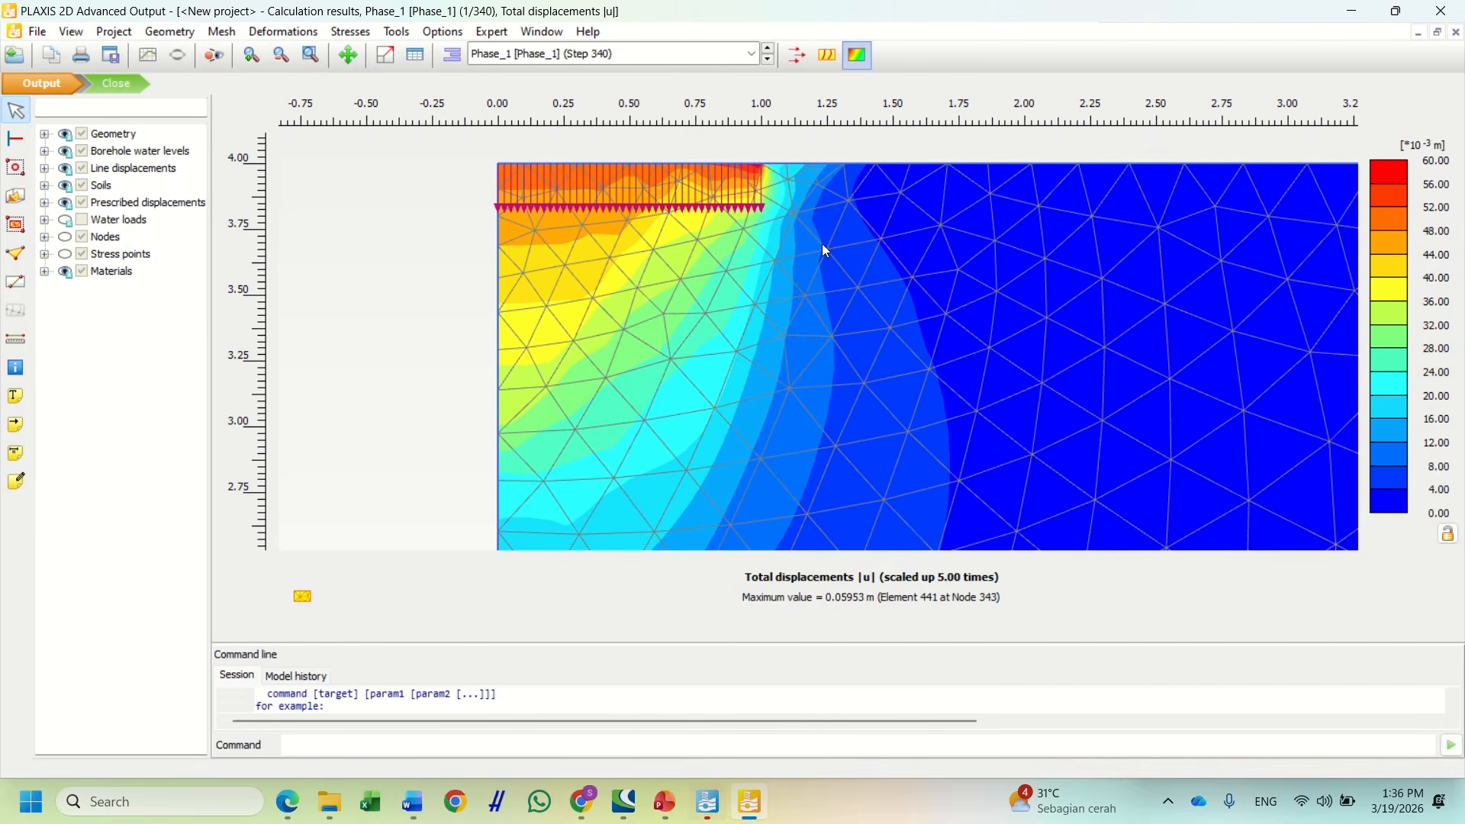
scroll(883, 310, "down", 2)
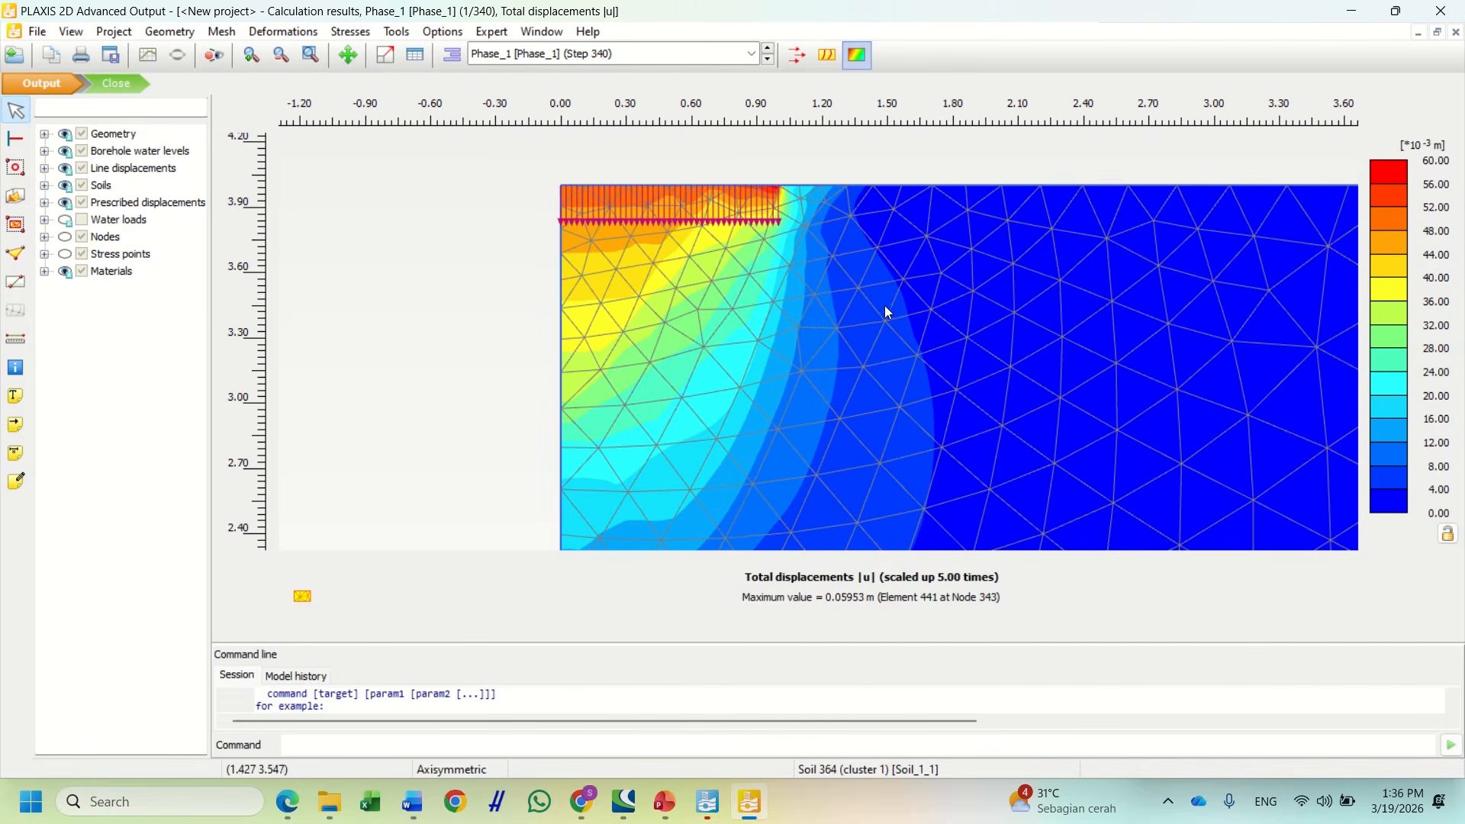
left_click_drag(918, 399, 855, 236)
scroll(878, 292, "down", 2)
Recentre the plot on the footing zone and display the displacements as vector arrows
left_click_drag(894, 324, 814, 460)
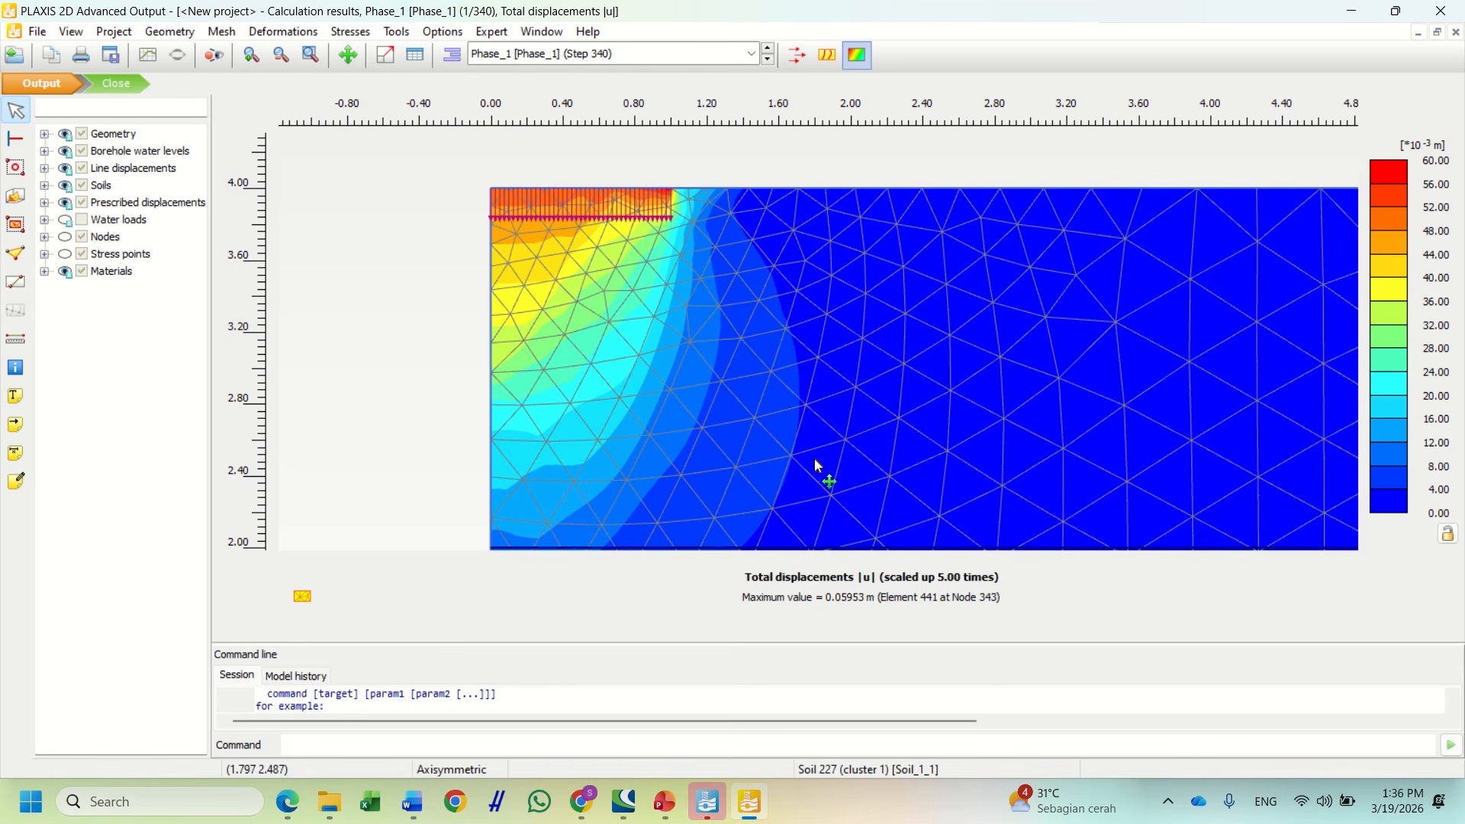
scroll(705, 246, "up", 1)
scroll(640, 225, "up", 1)
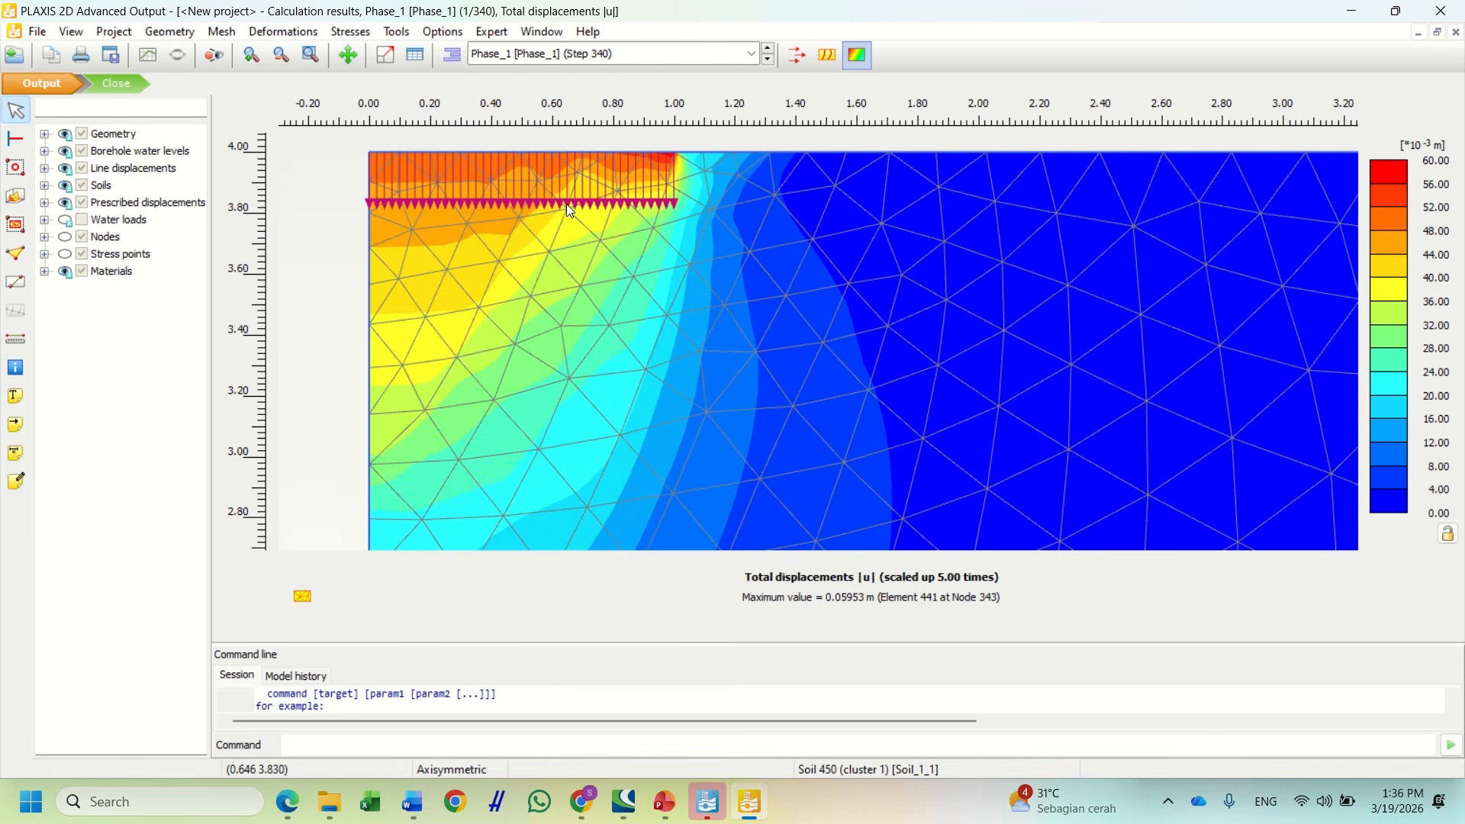
left_click_drag(566, 204, 671, 317)
left_click_drag(670, 371, 662, 313)
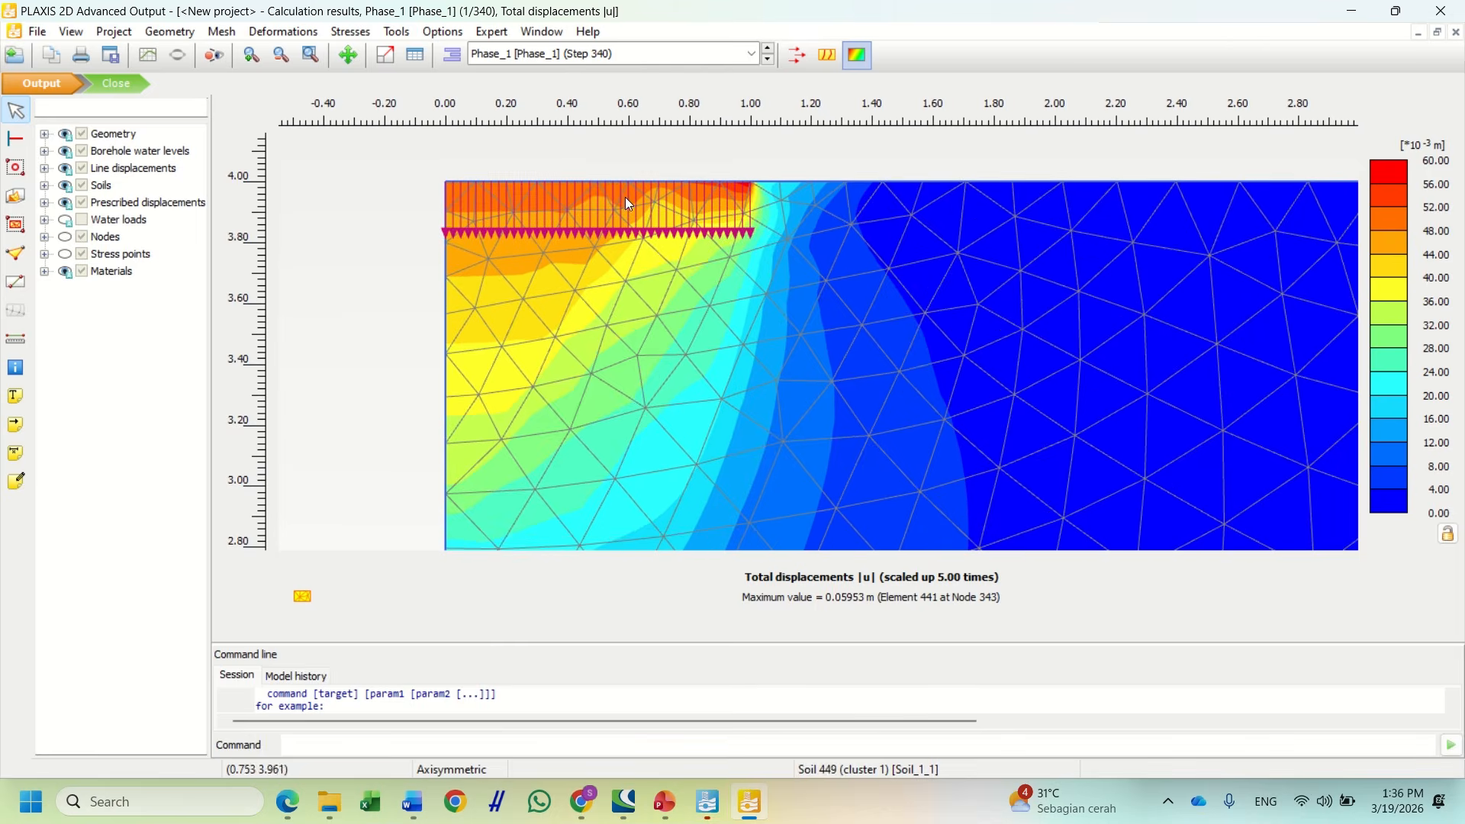
left_click(799, 61)
scroll(743, 286, "up", 1)
left_click_drag(743, 286, 788, 345)
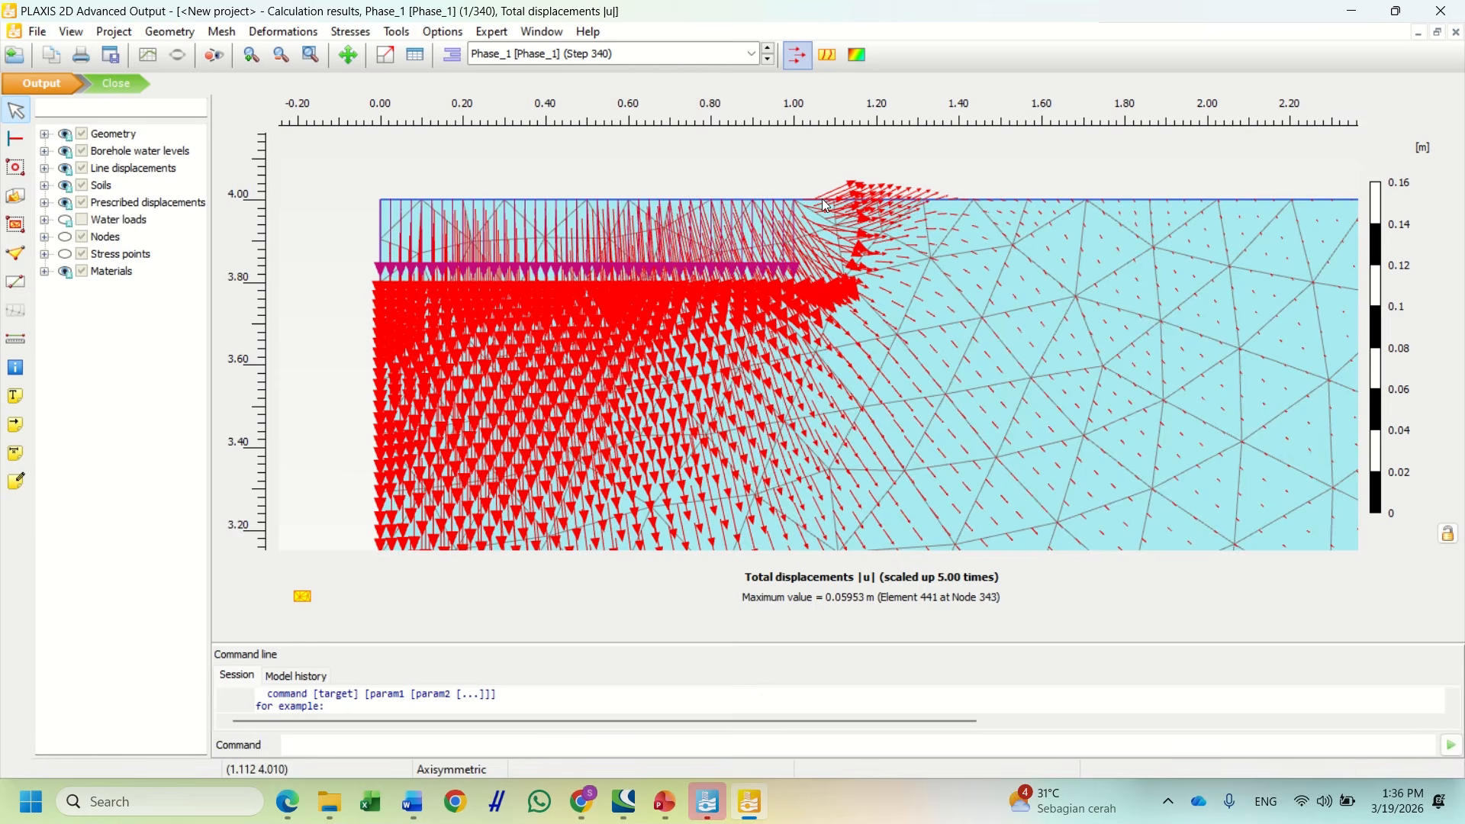
scroll(665, 337, "down", 1)
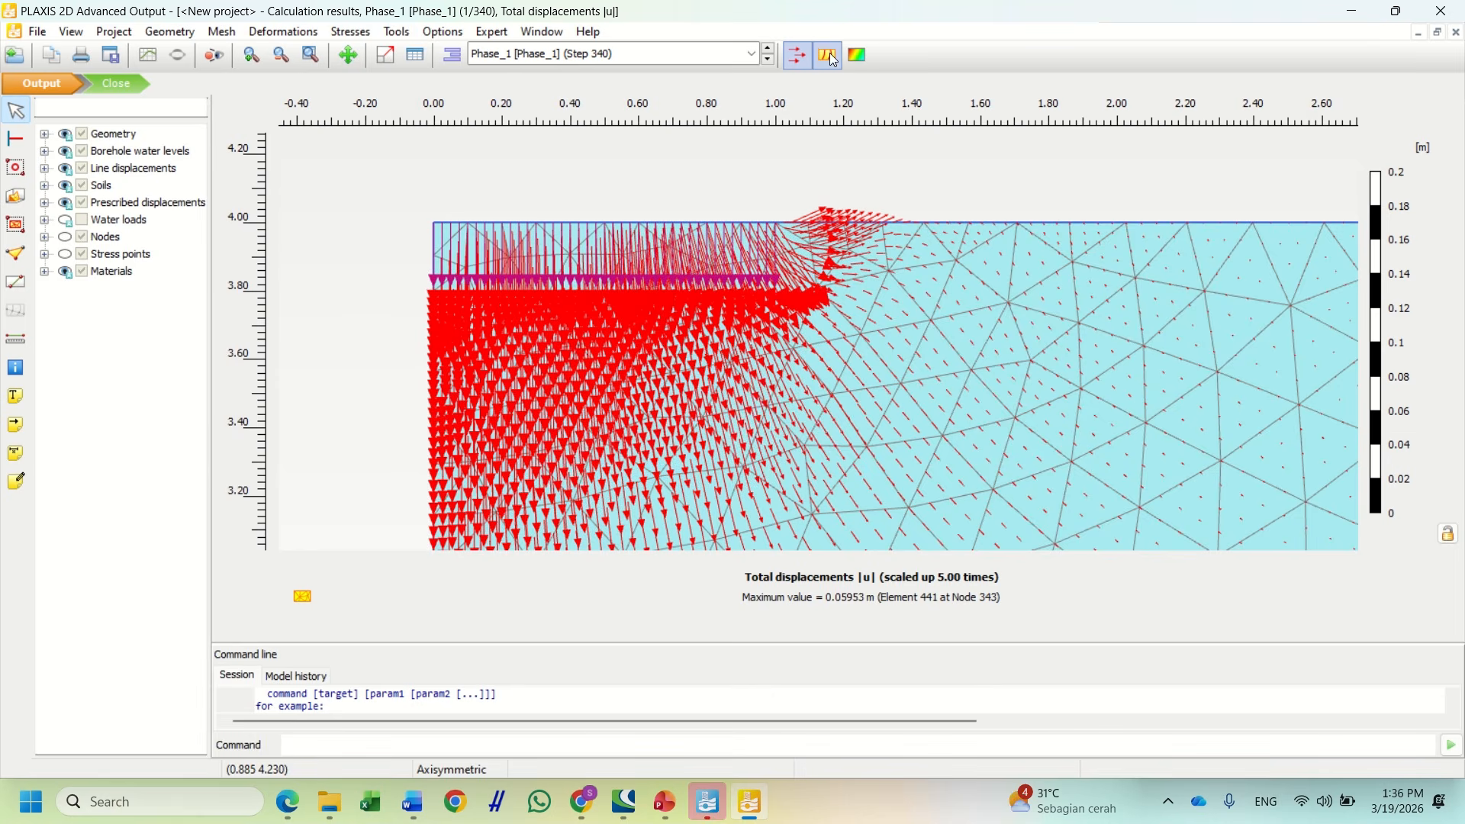
left_click(831, 55)
scroll(817, 298, "down", 1)
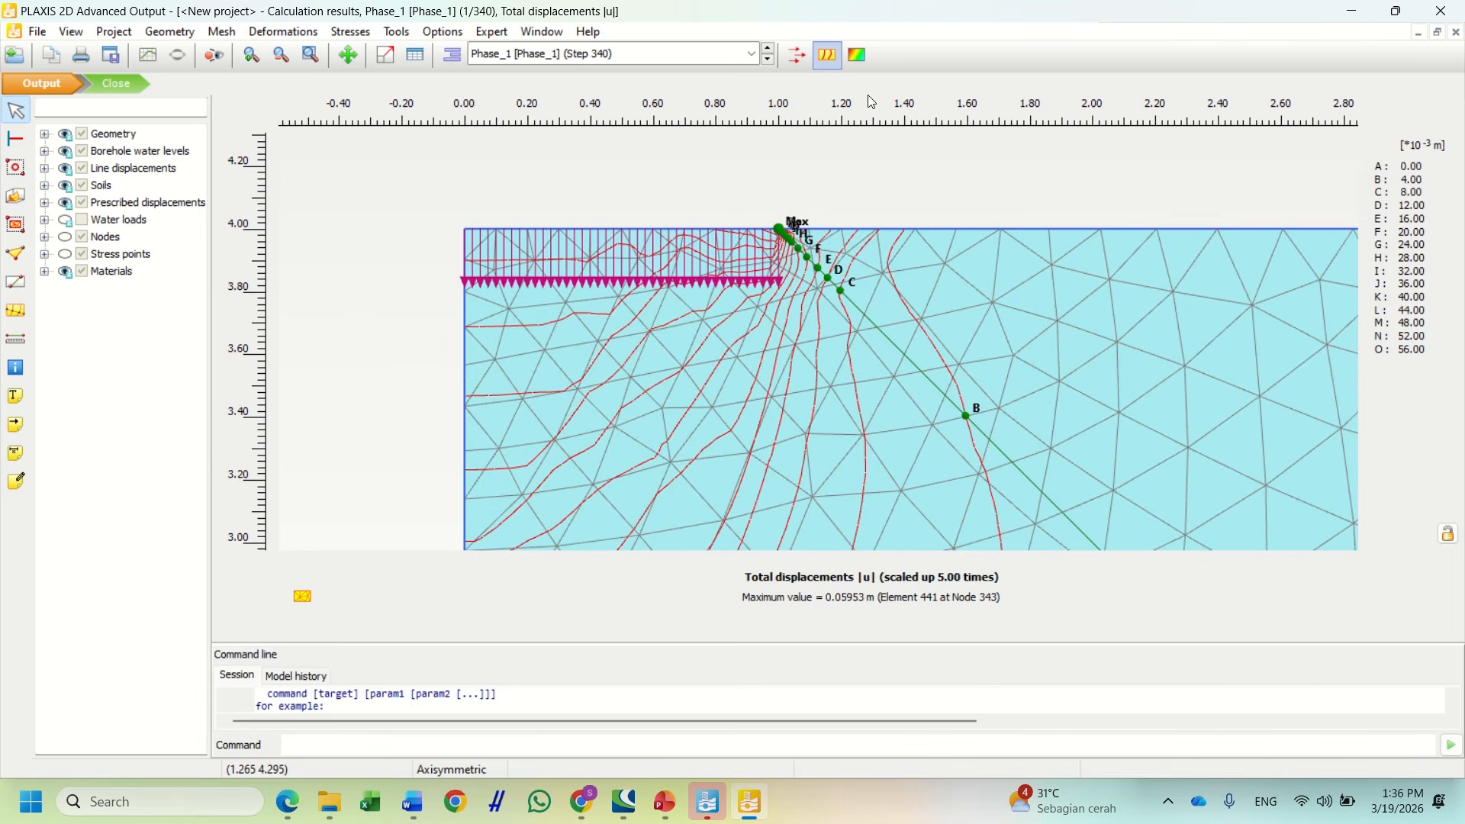
left_click(858, 52)
scroll(824, 233, "down", 2)
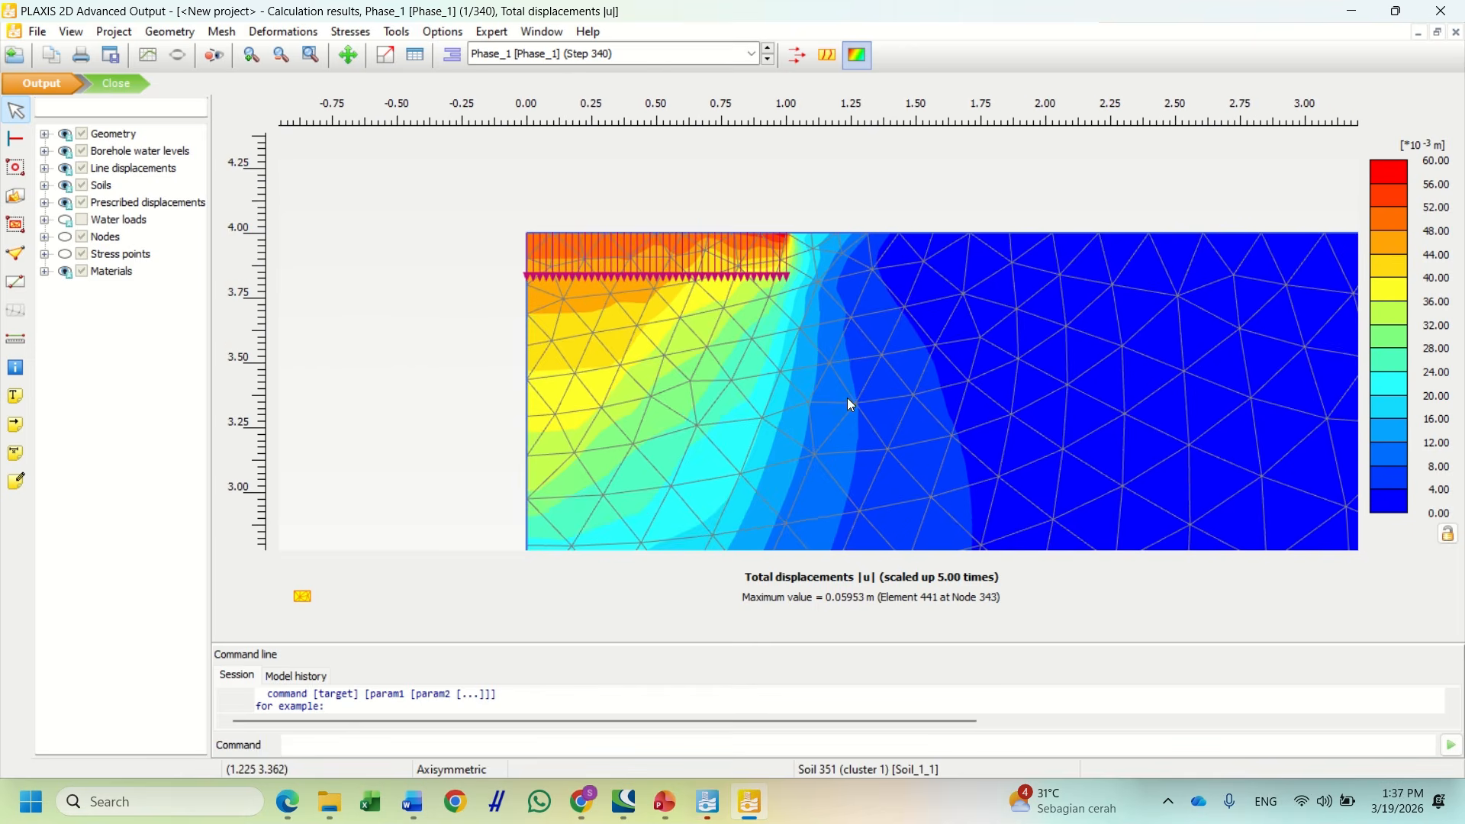
left_click_drag(818, 381, 649, 281)
scroll(649, 287, "down", 2)
left_click_drag(740, 354, 695, 323)
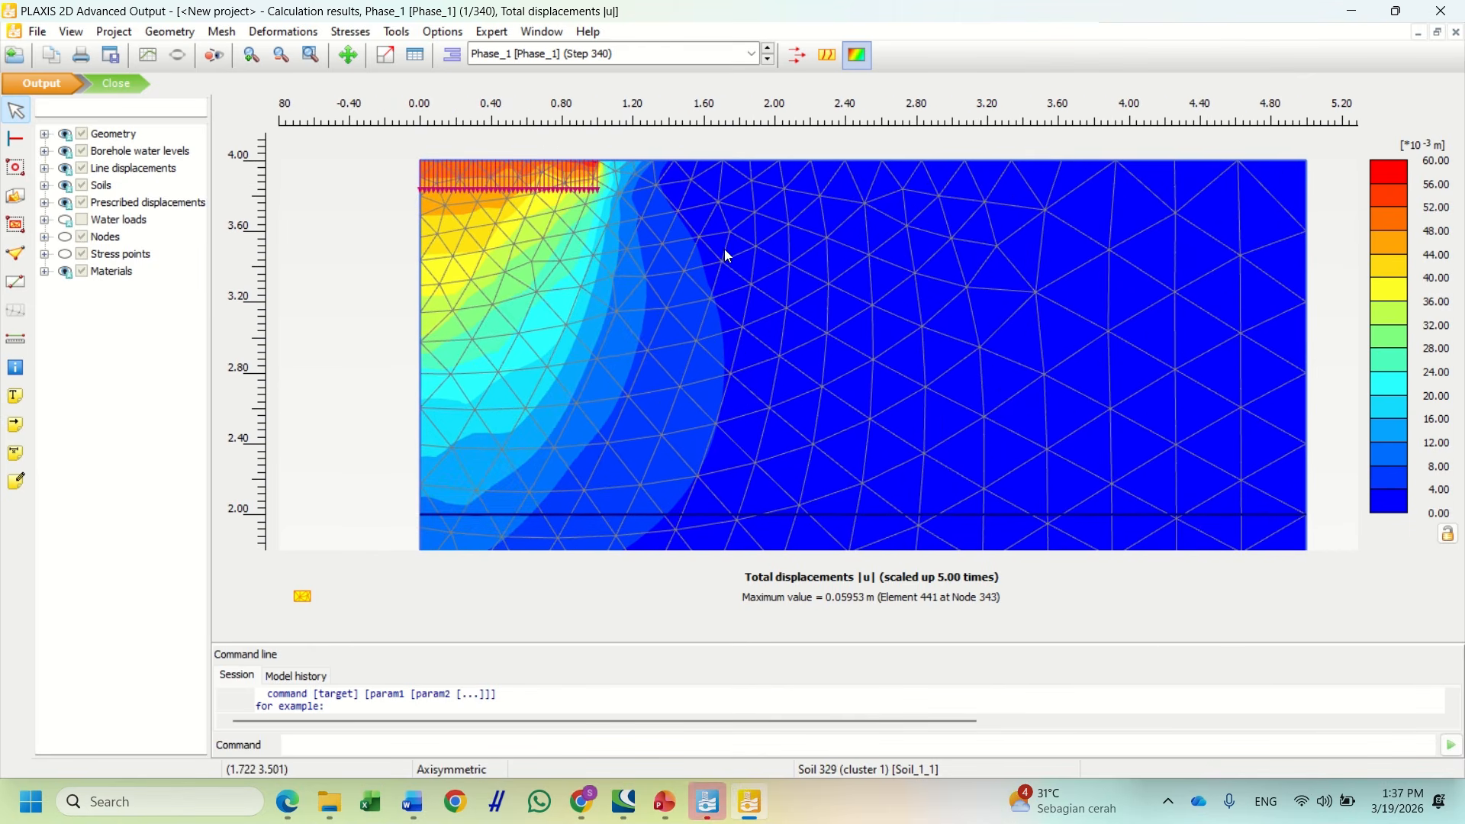
scroll(725, 251, "up", 1)
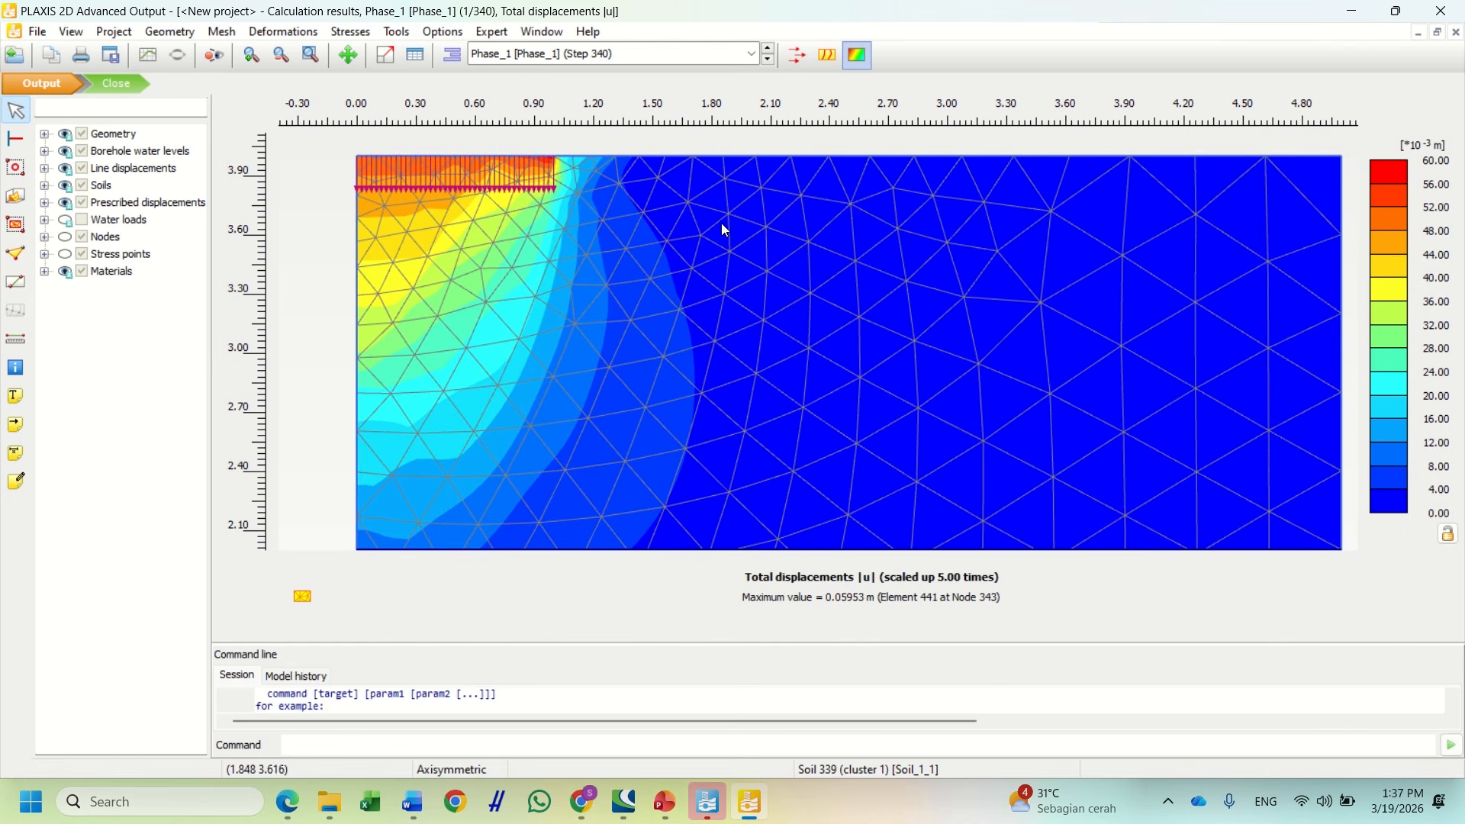
left_click(412, 803)
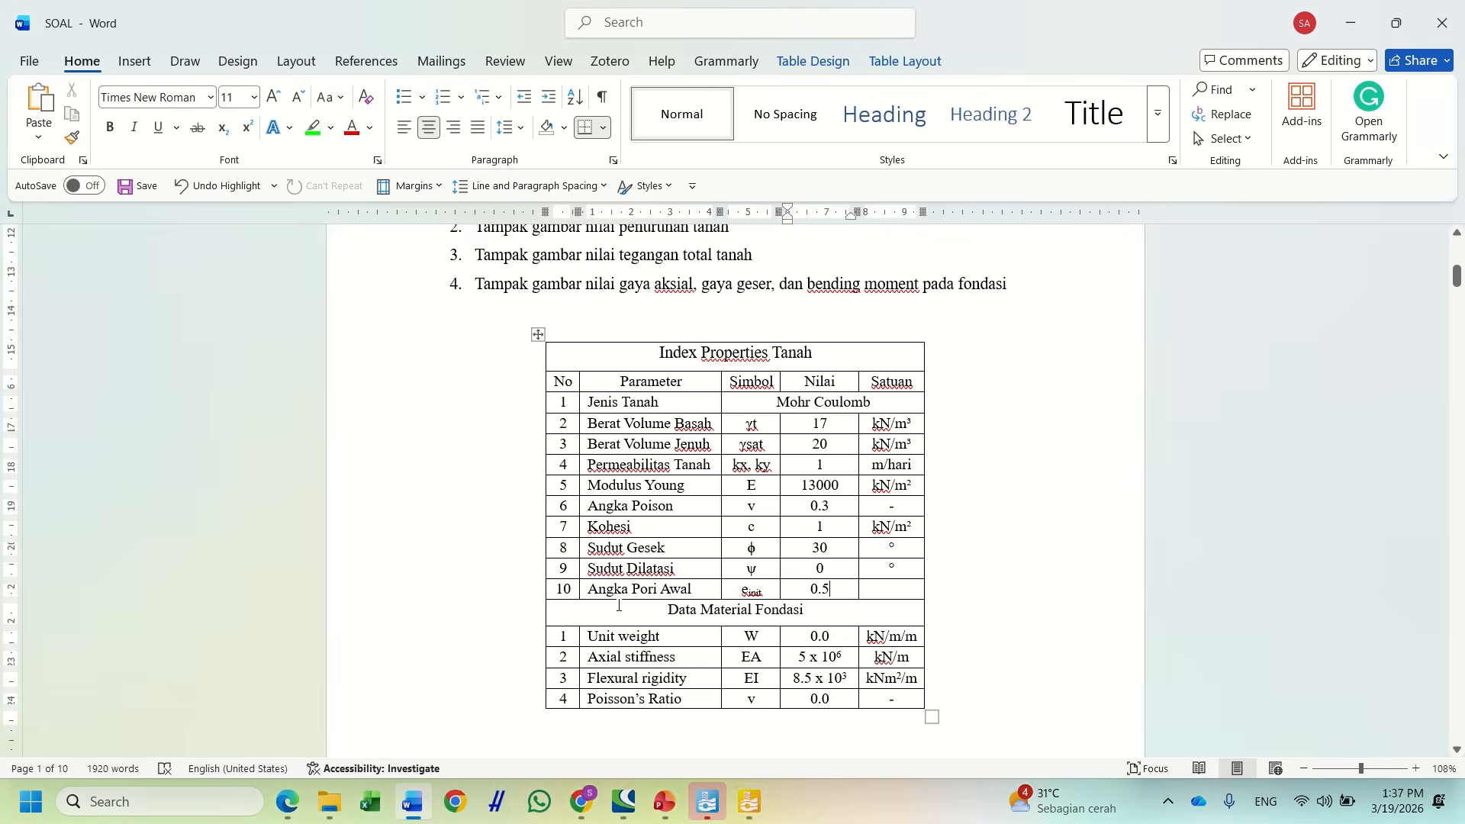
scroll(618, 605, "up", 3)
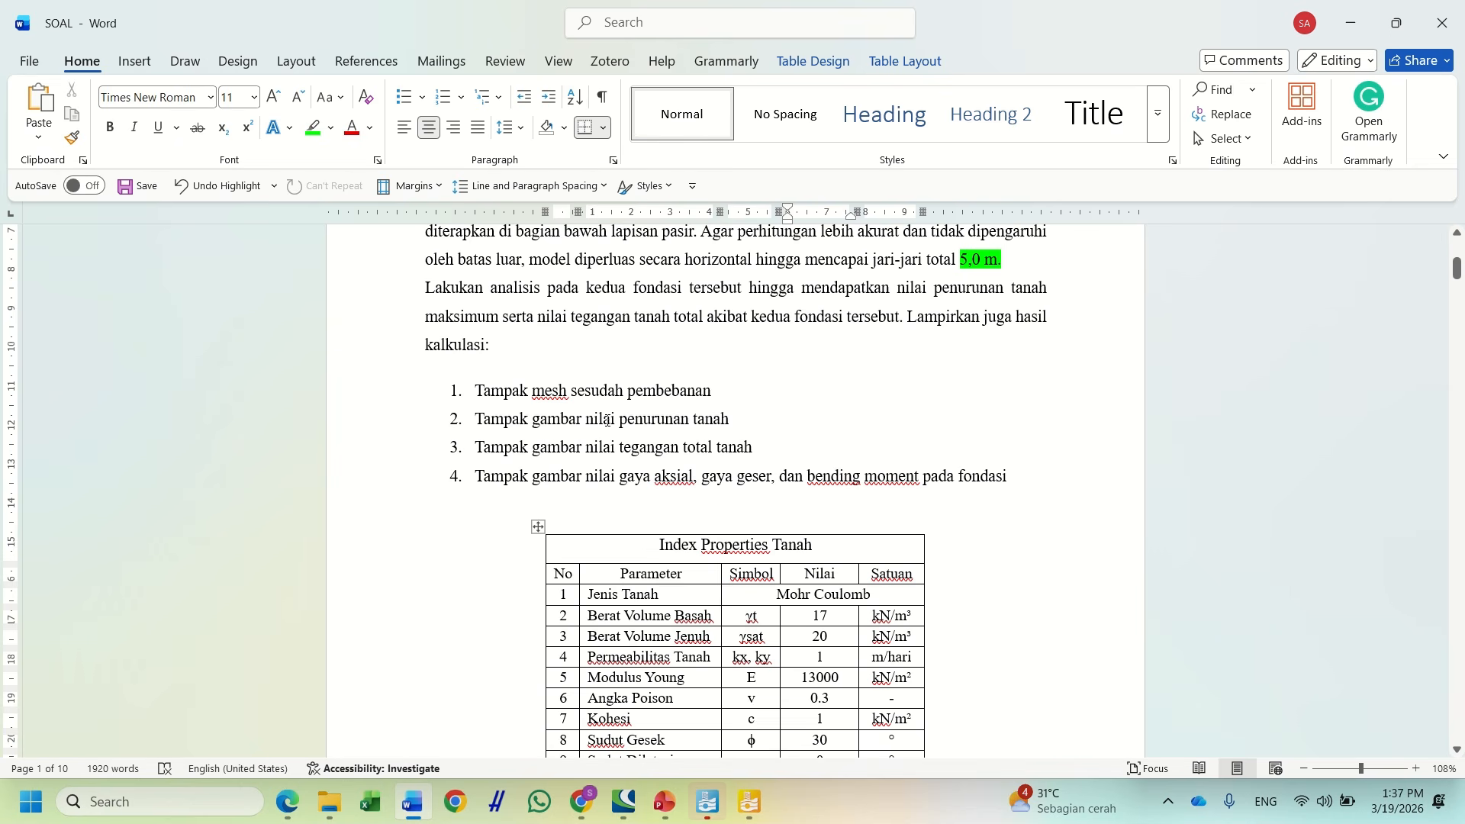
left_click_drag(580, 422, 736, 422)
left_click(750, 815)
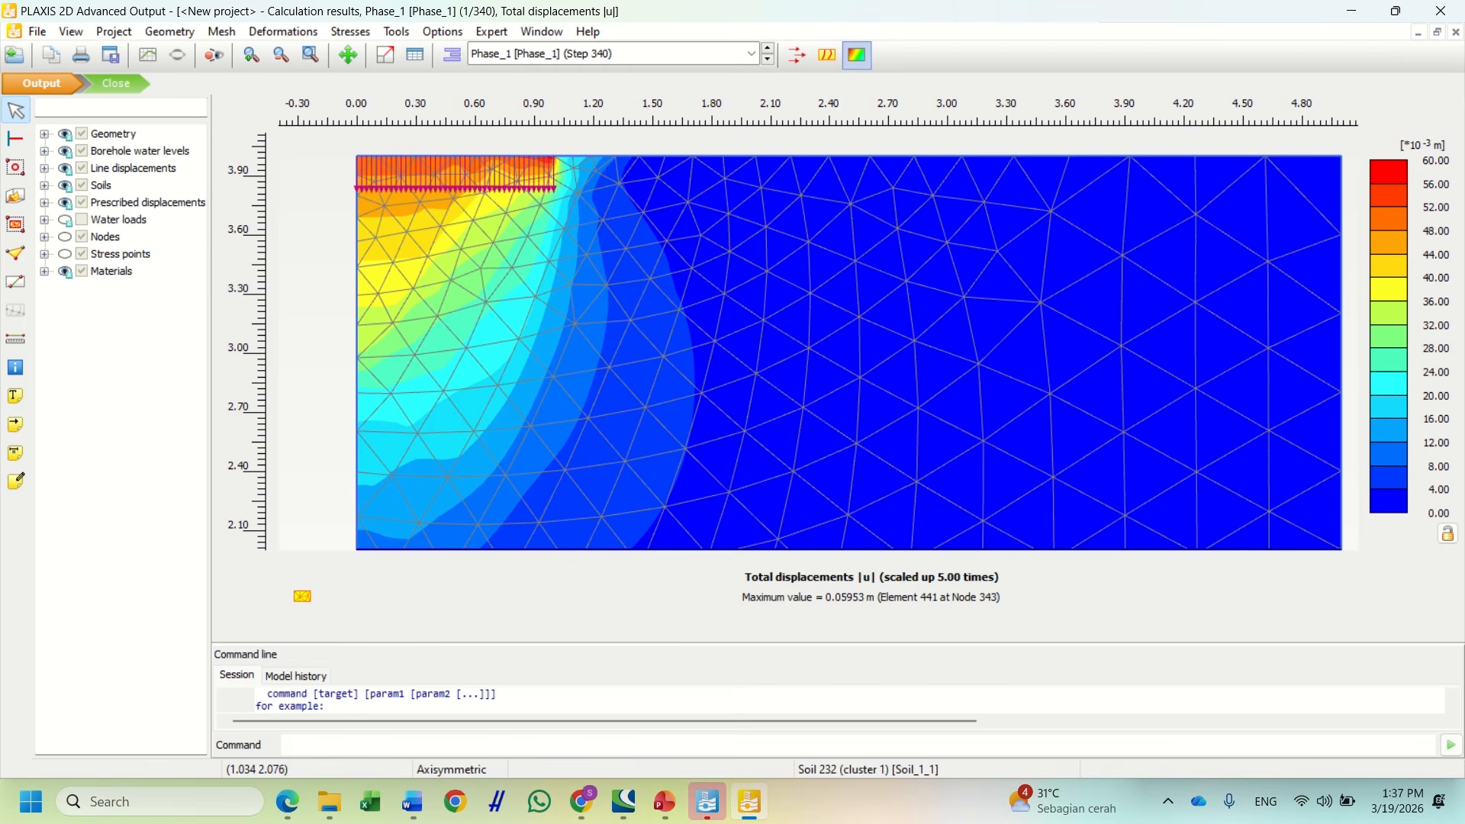
left_click(413, 802)
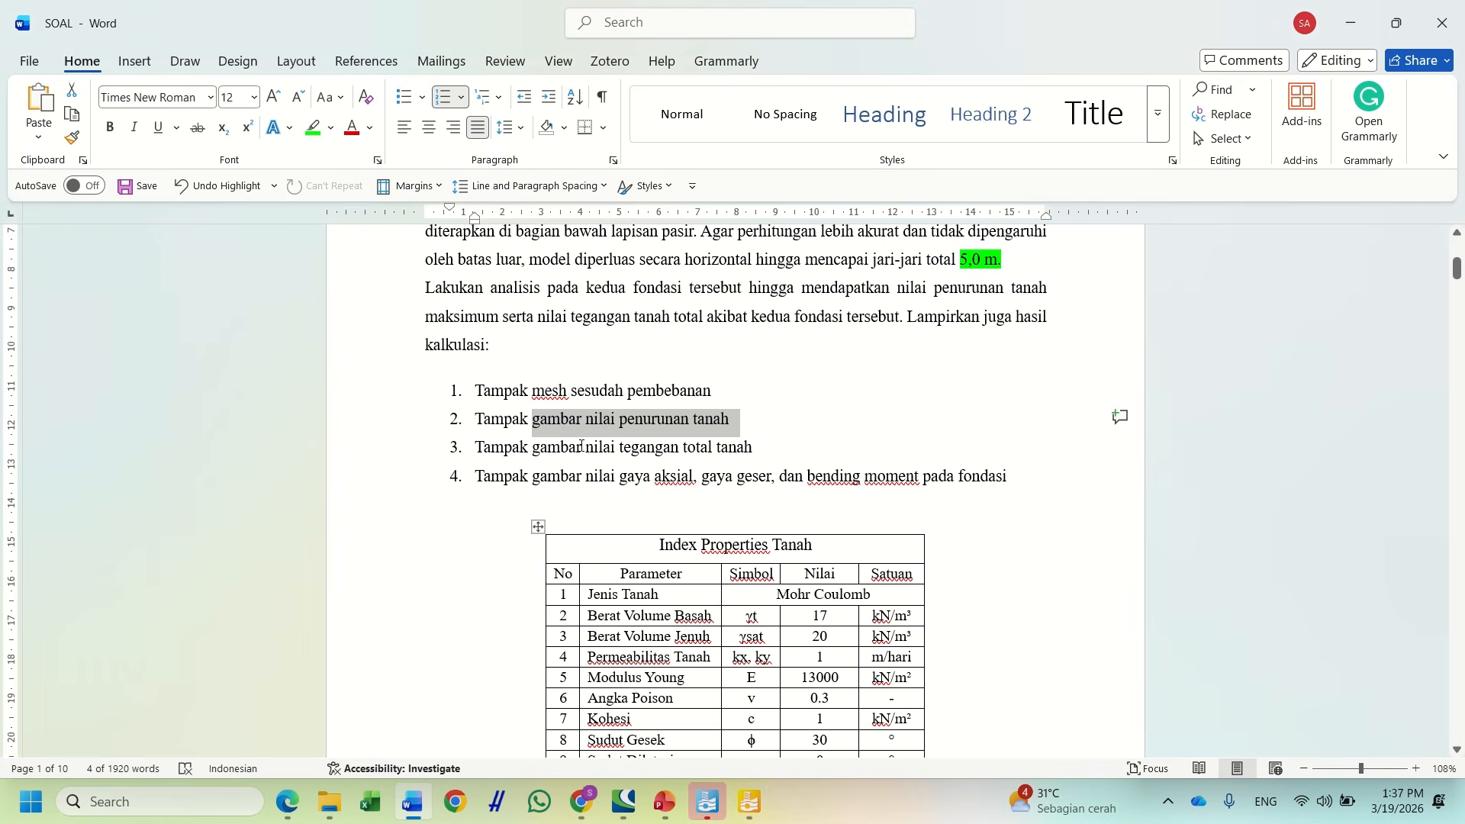
left_click_drag(620, 448, 754, 448)
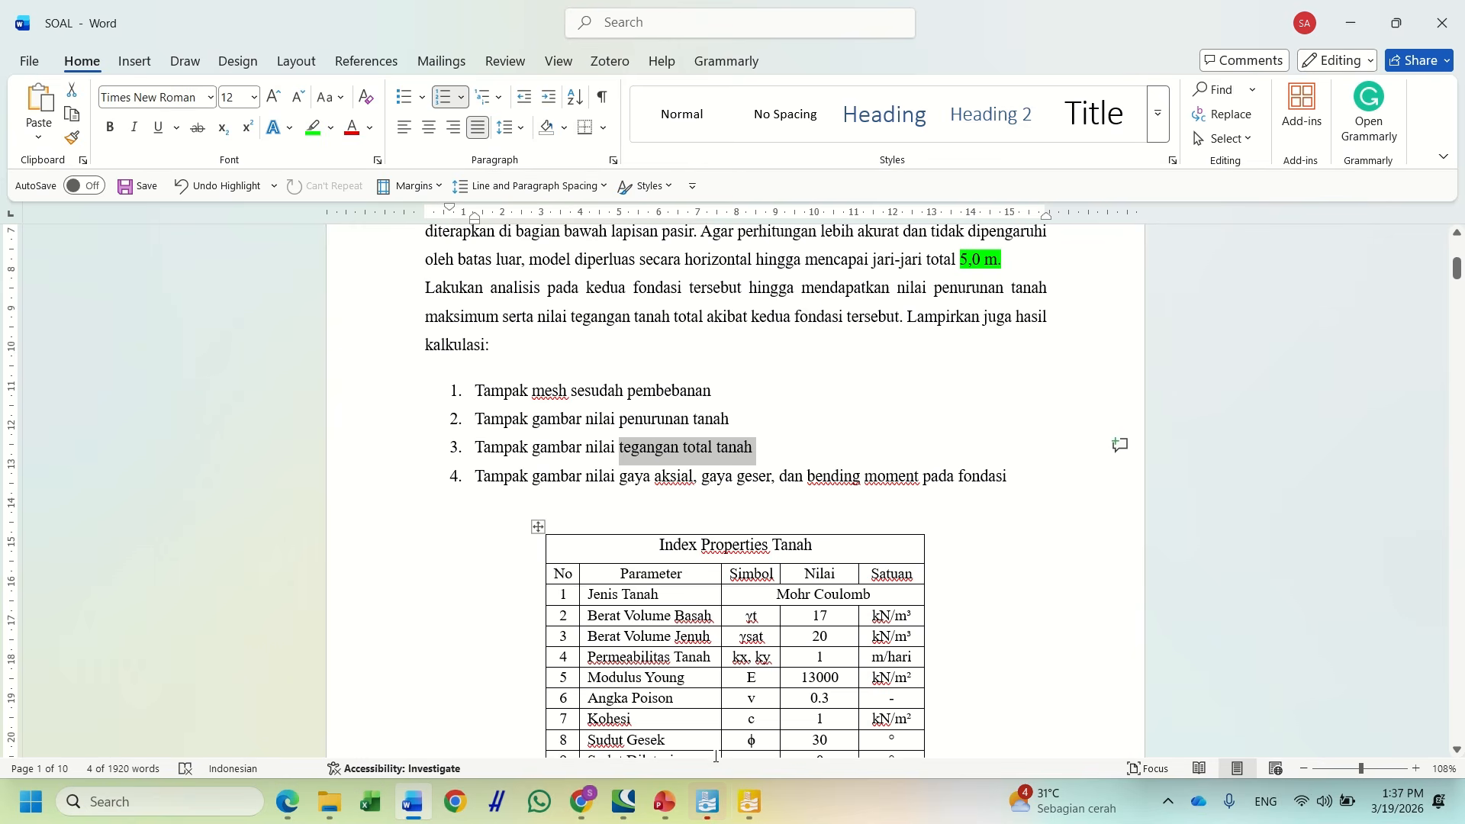
mouse_move(707, 803)
left_click(748, 706)
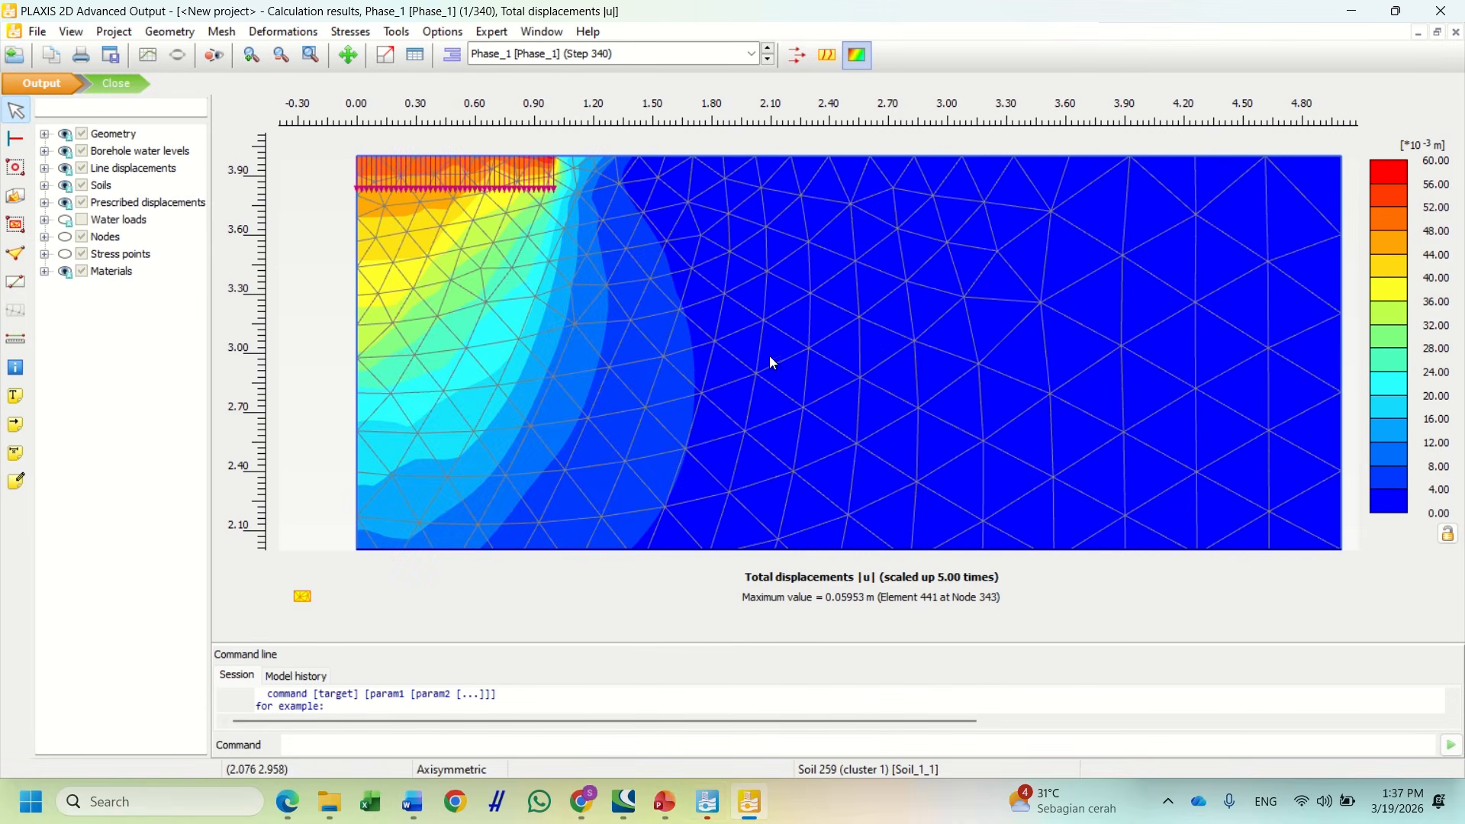
Plot Phase_1 effective principal stresses and zoom and pan around the footing to inspect them
left_click(370, 34)
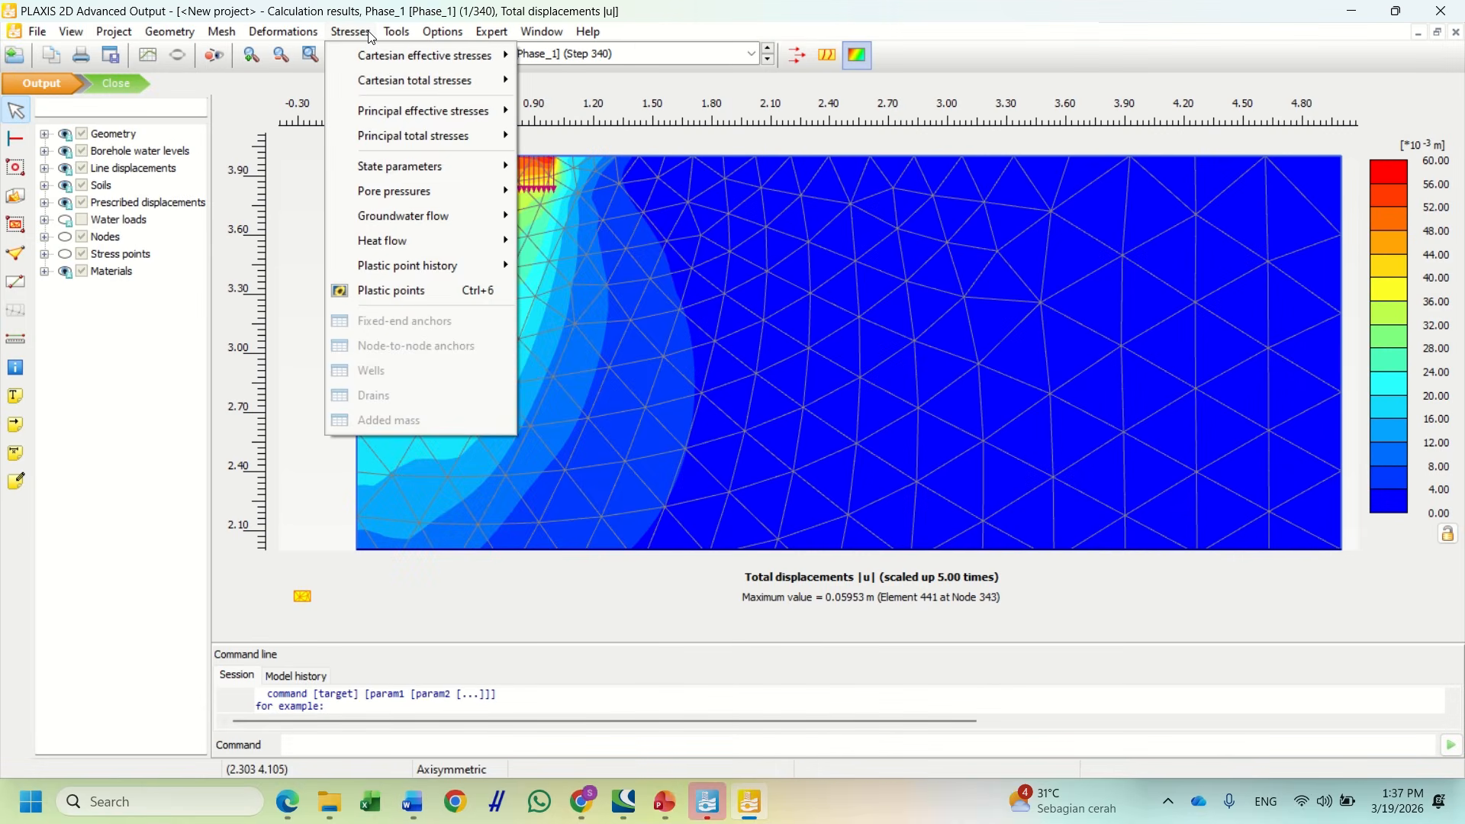
mouse_move(391, 112)
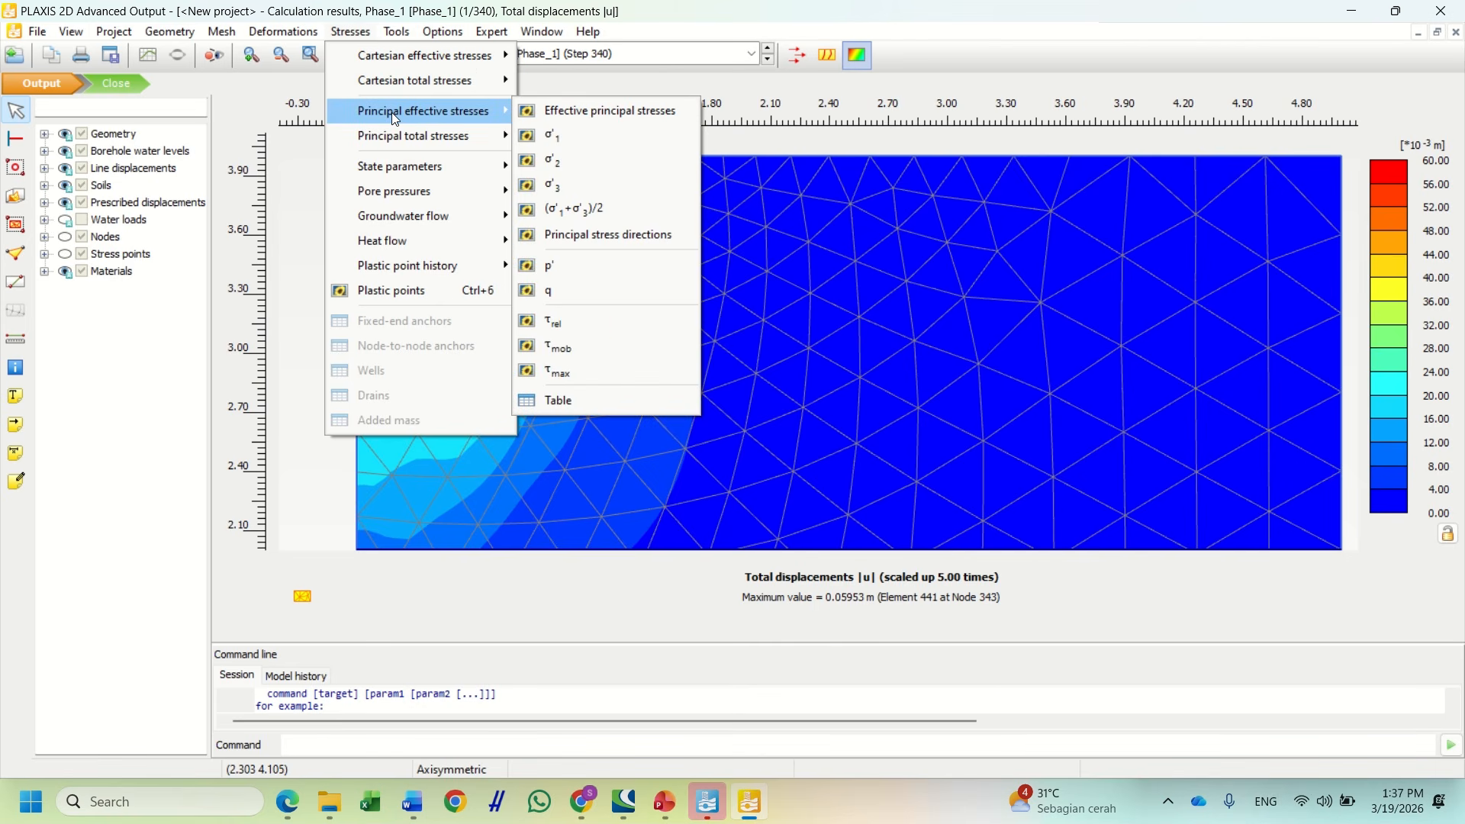
left_click(572, 112)
scroll(687, 242, "down", 1)
scroll(814, 240, "up", 1)
left_click_drag(813, 240, 787, 203)
scroll(774, 222, "down", 1)
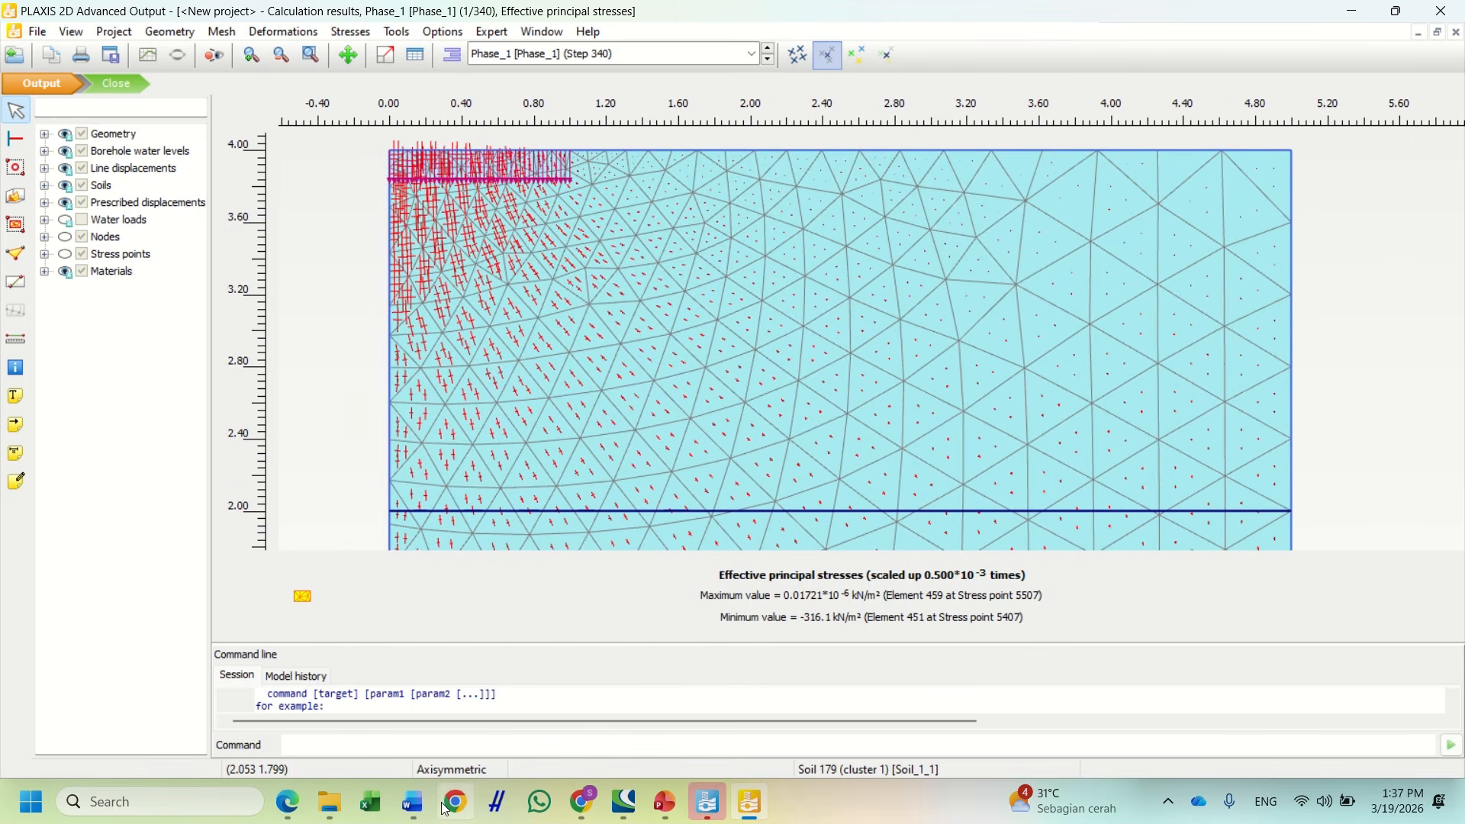
scroll(717, 433, "down", 1)
scroll(786, 314, "up", 1)
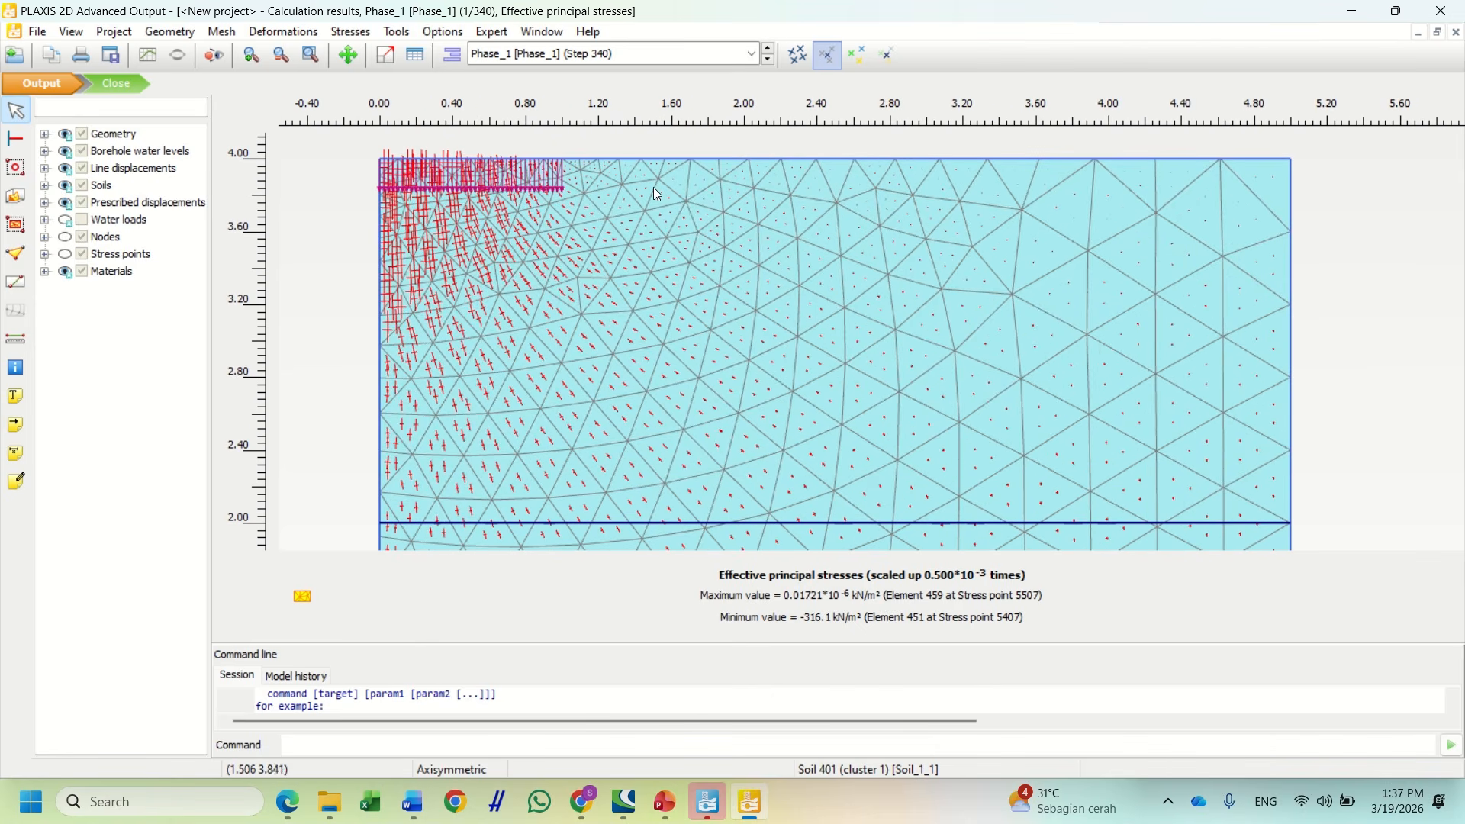
scroll(733, 168, "down", 1)
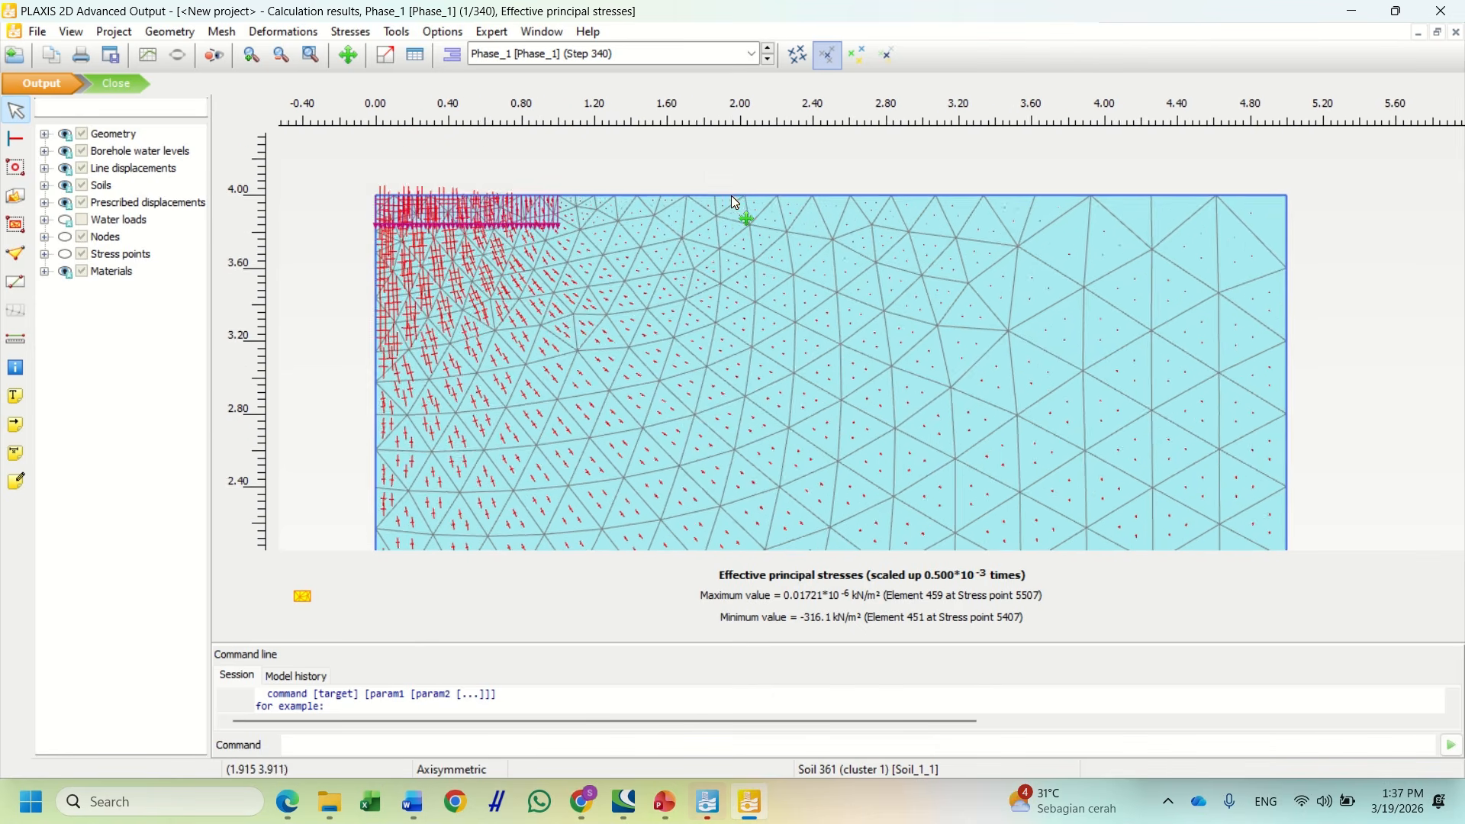